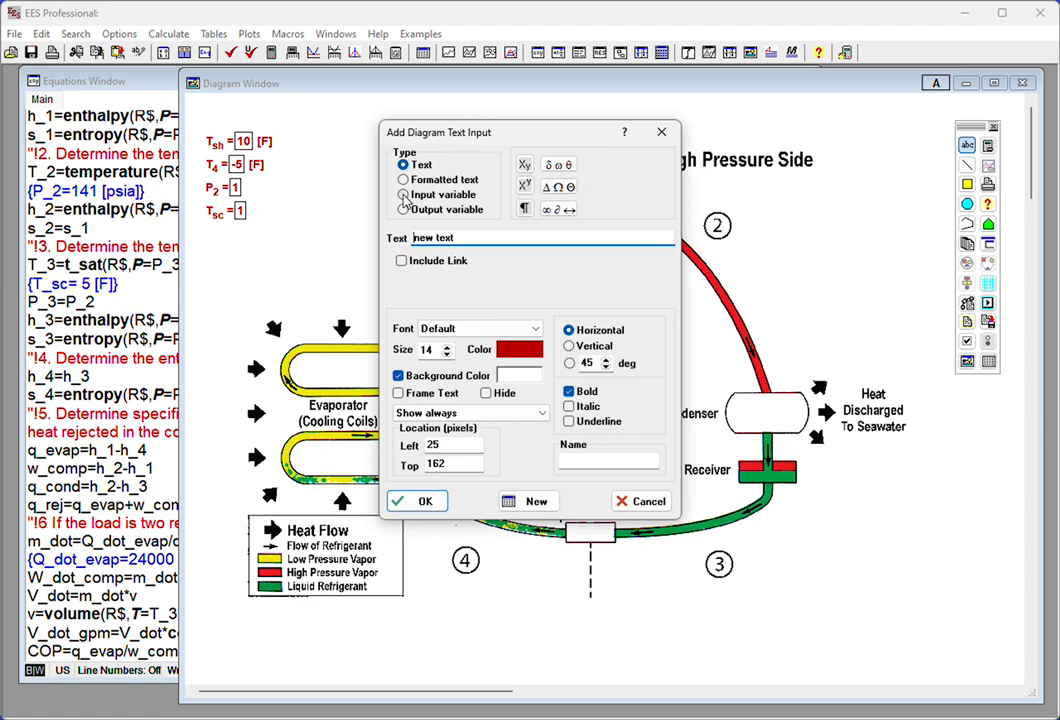
- Add Q_dot_evap to the diagram as an input variable with its name and units shown, beneath the T_sc input
left_click(403, 195)
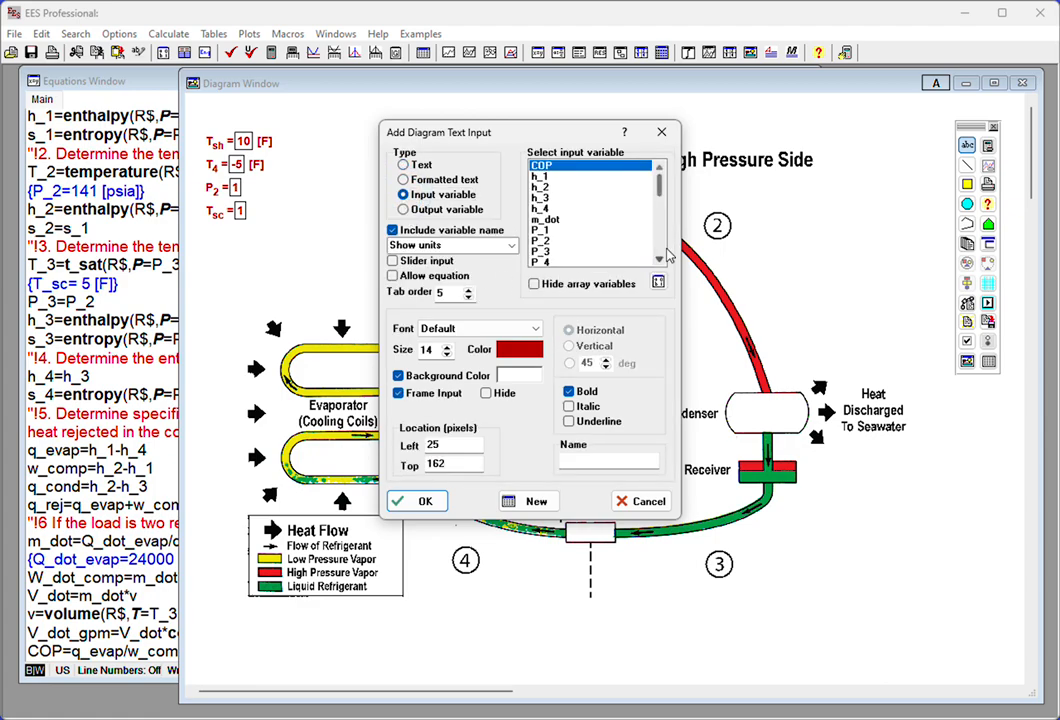
scroll(596, 205, "down", 5)
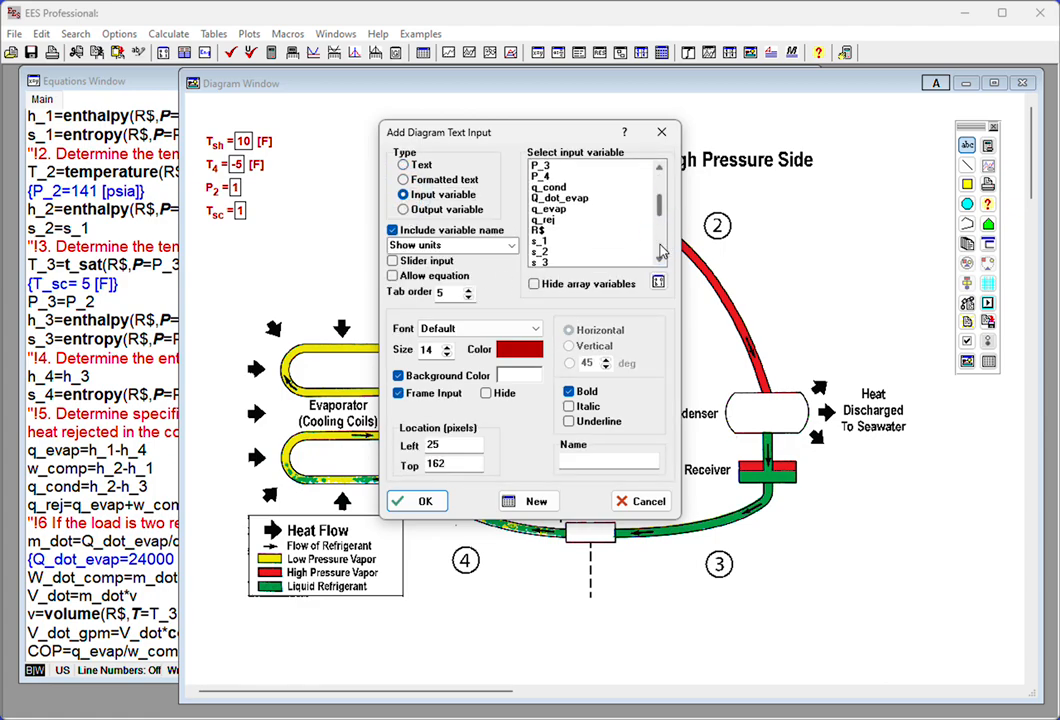
left_click(581, 200)
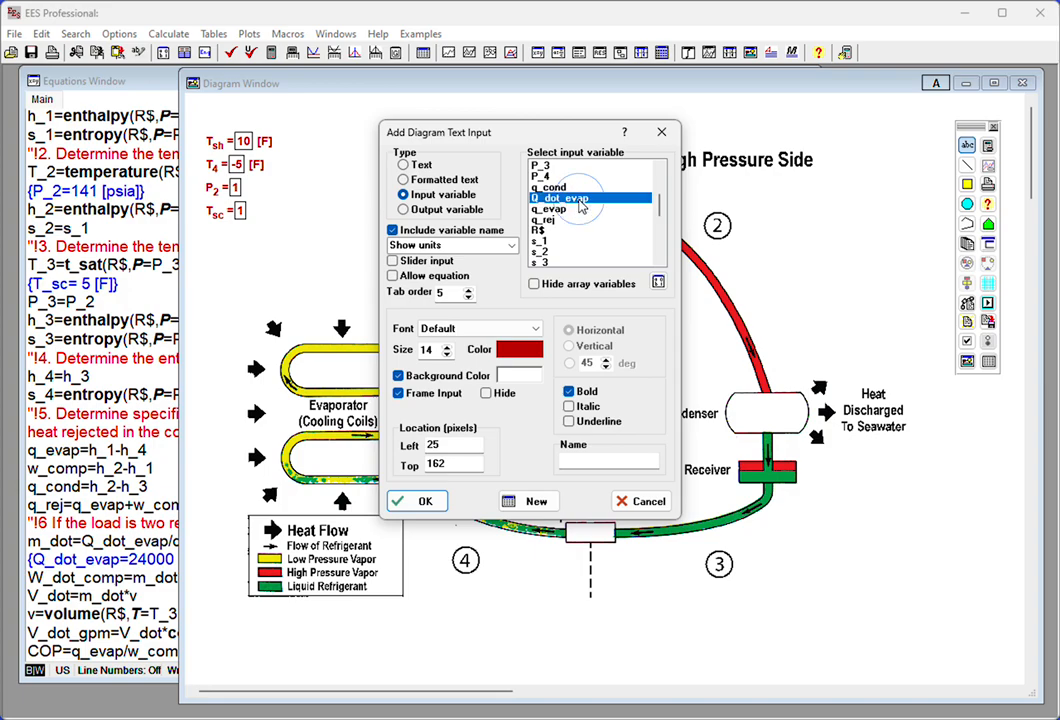
left_click(424, 502)
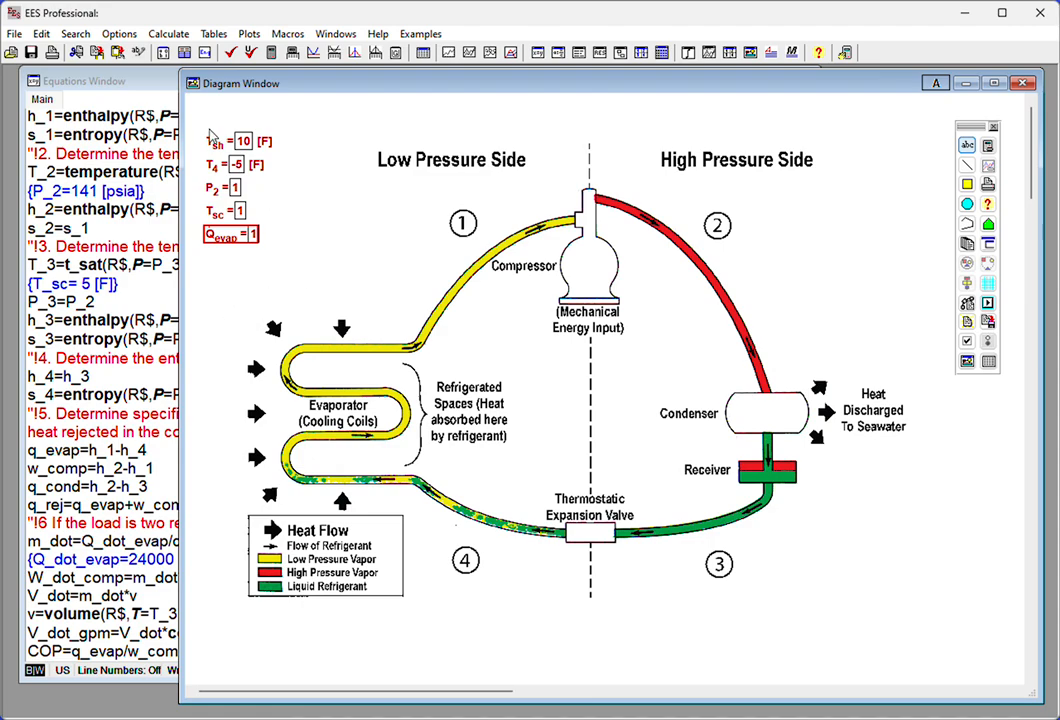
left_click(306, 126)
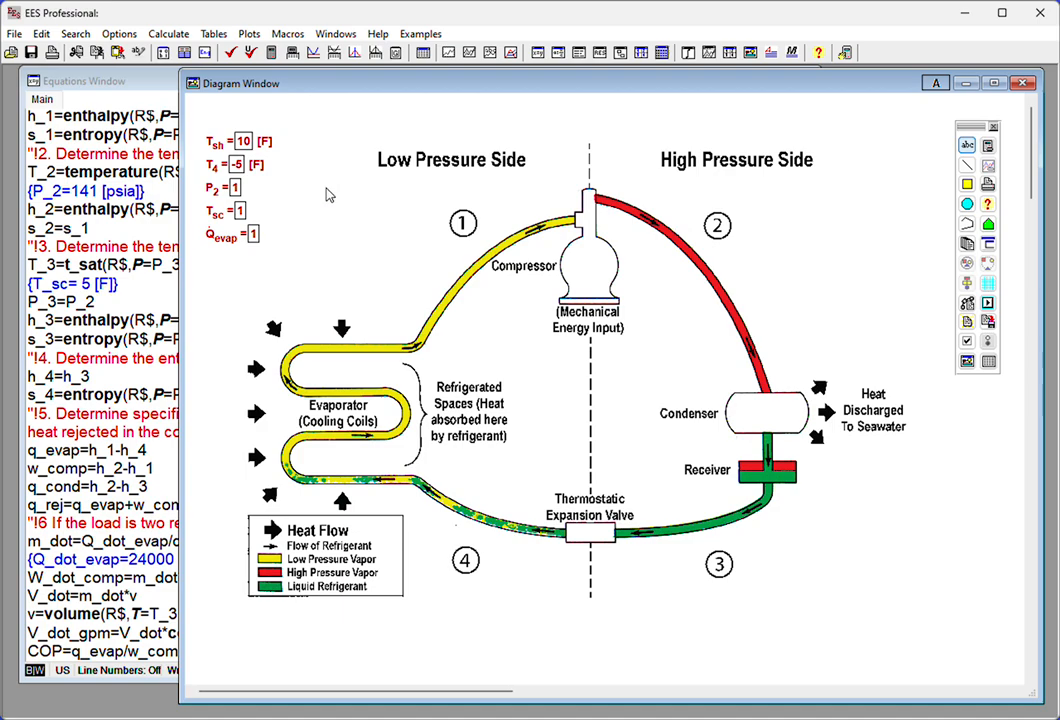
- Duplicate the Q_dot_evap input and place the copy under the "Refrigerated Spaces" label in the diagram
right_click(226, 245)
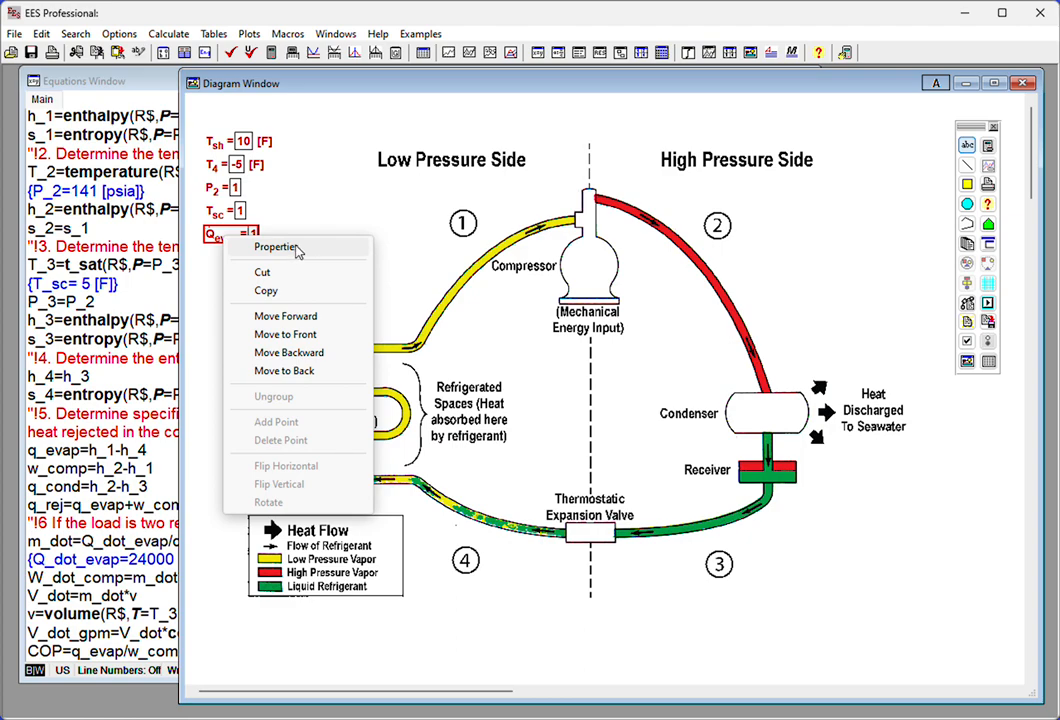
left_click(209, 241)
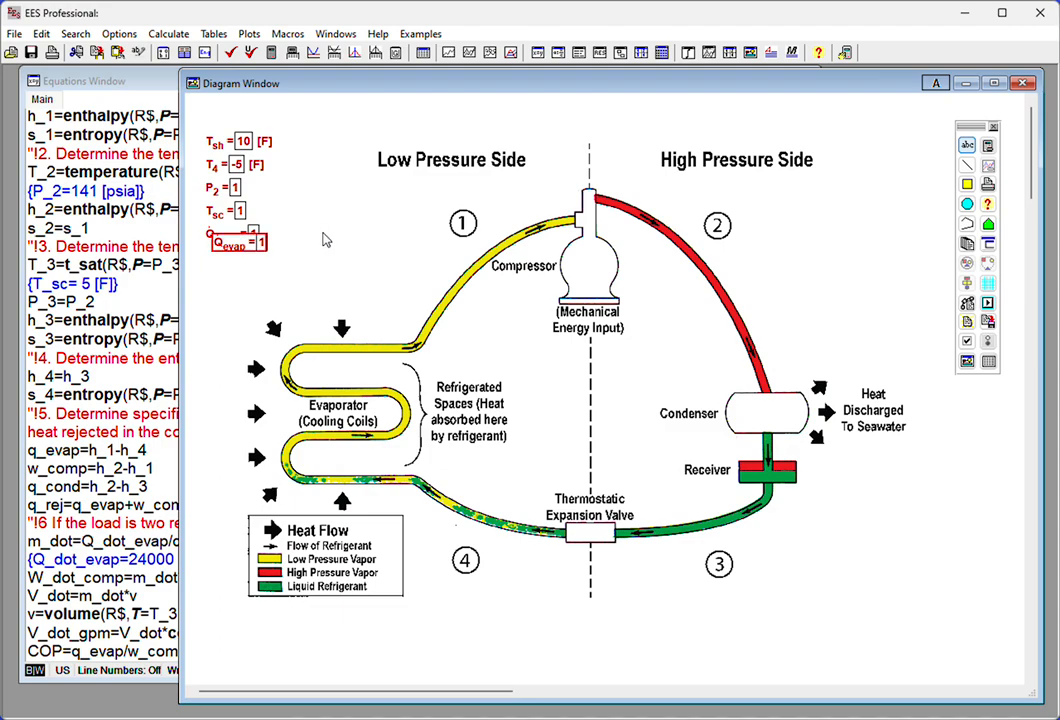
left_click_drag(240, 240, 471, 466)
scroll(465, 456, "down", 1)
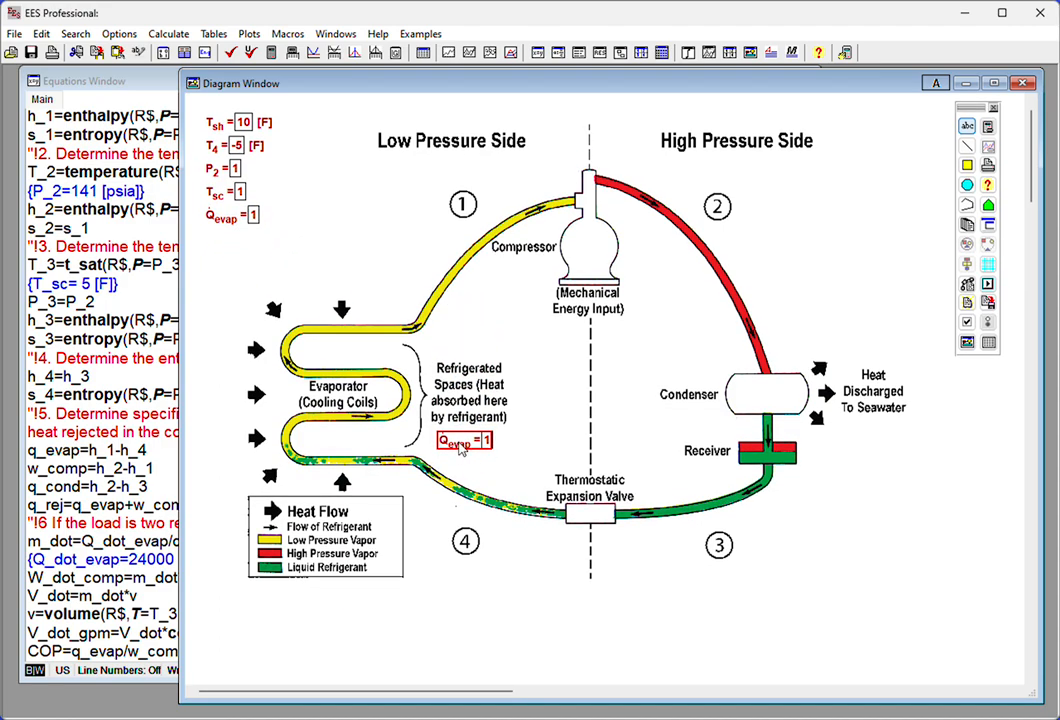
- Change the copied Q_dot_evap item to a green, italic output variable without its variable name
double_click(463, 453)
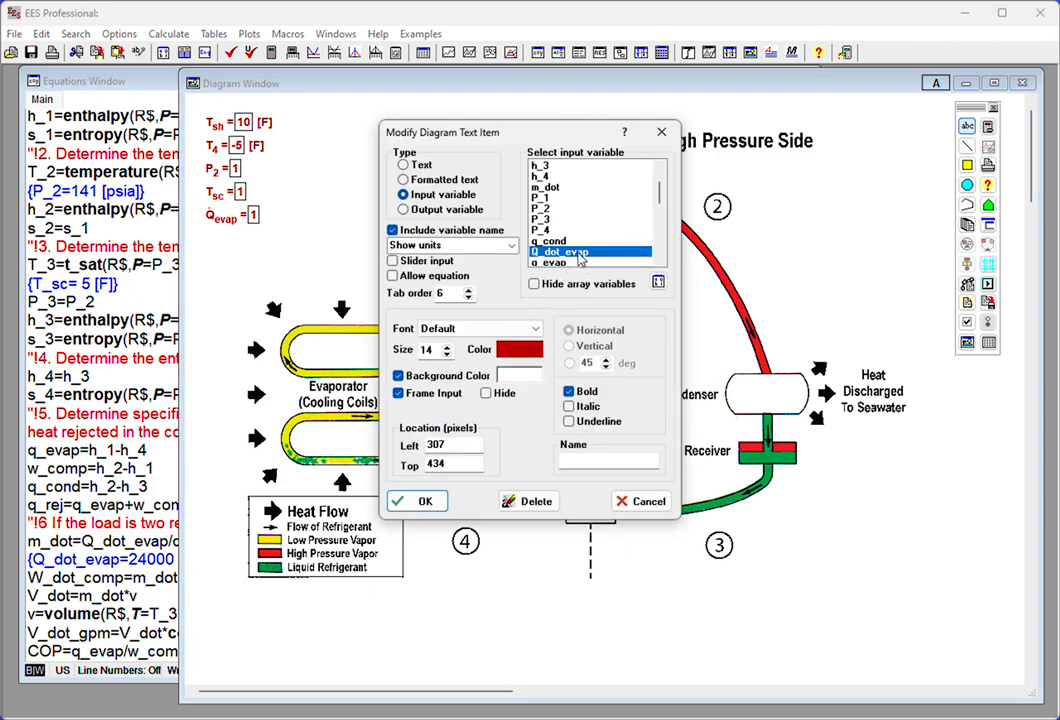
left_click(403, 209)
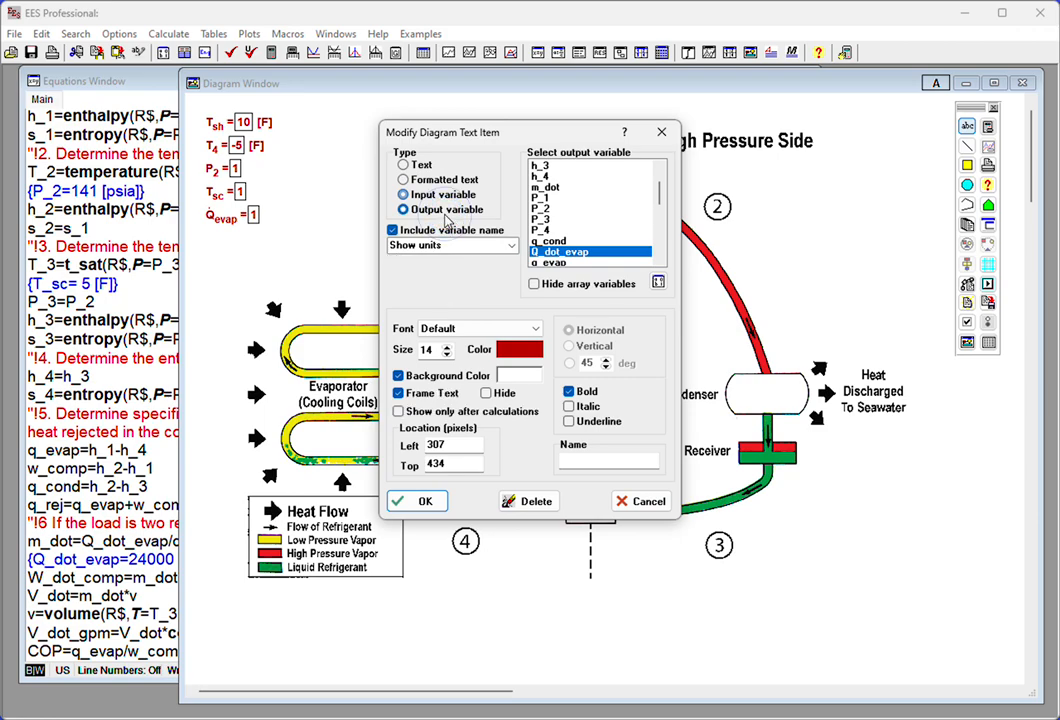
left_click(519, 349)
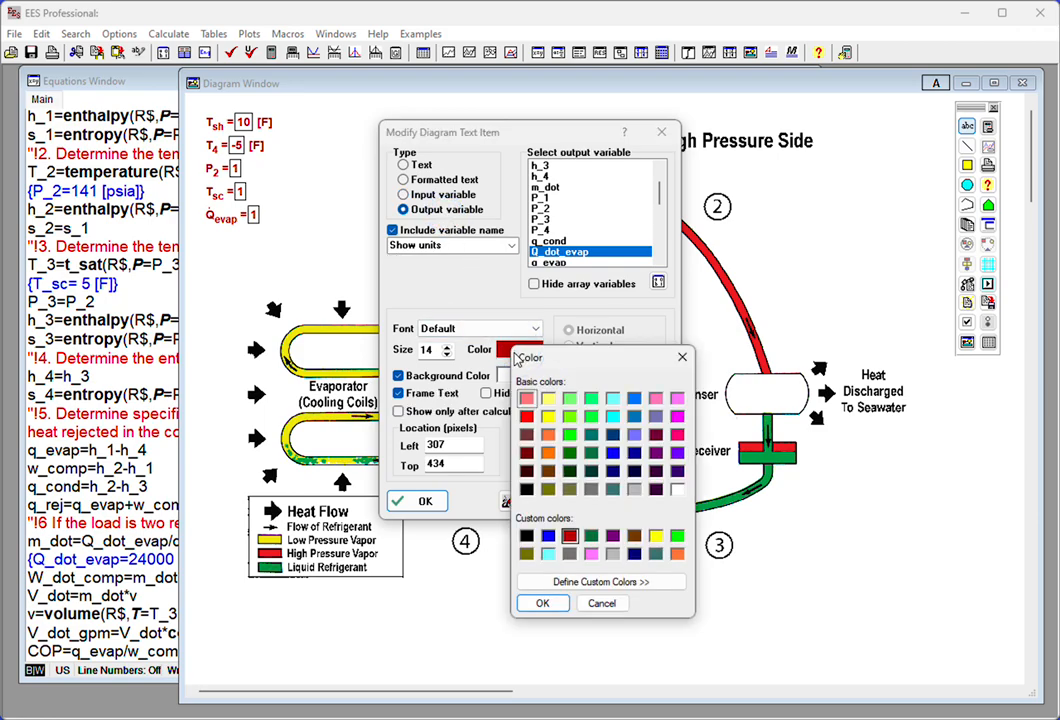
left_click(591, 535)
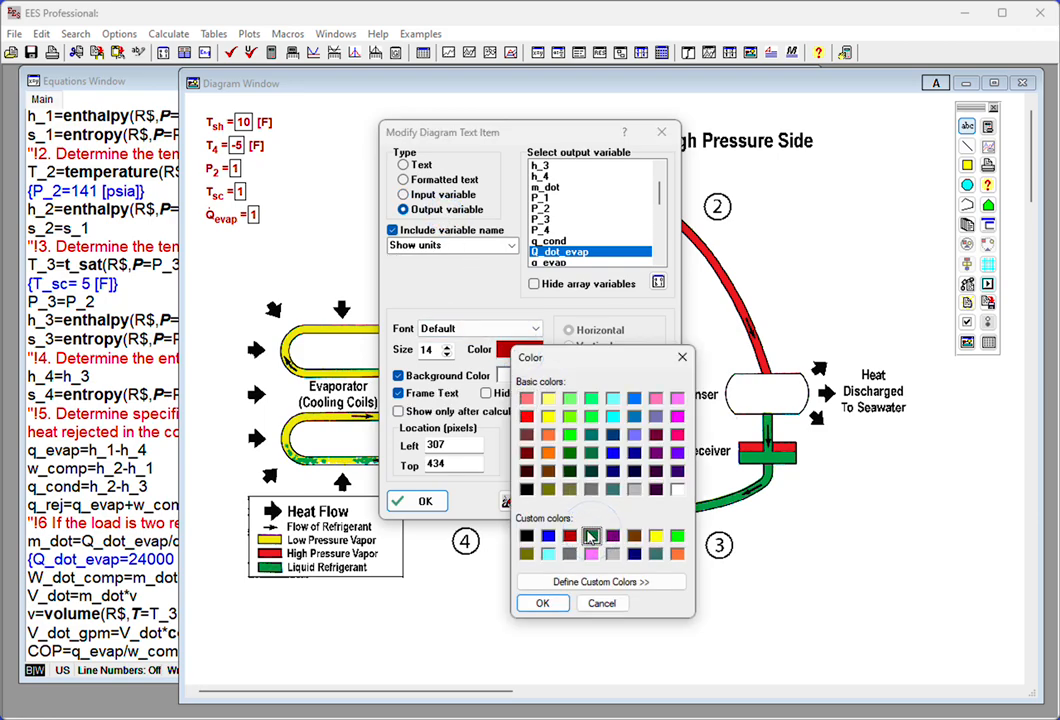
left_click(541, 603)
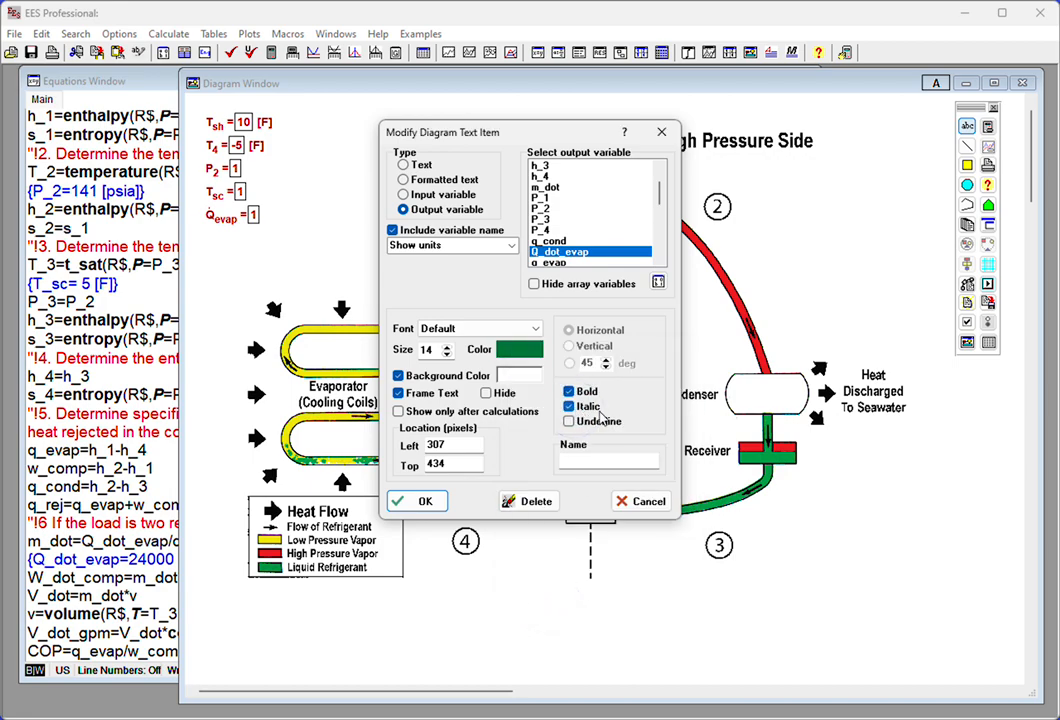
left_click(568, 406)
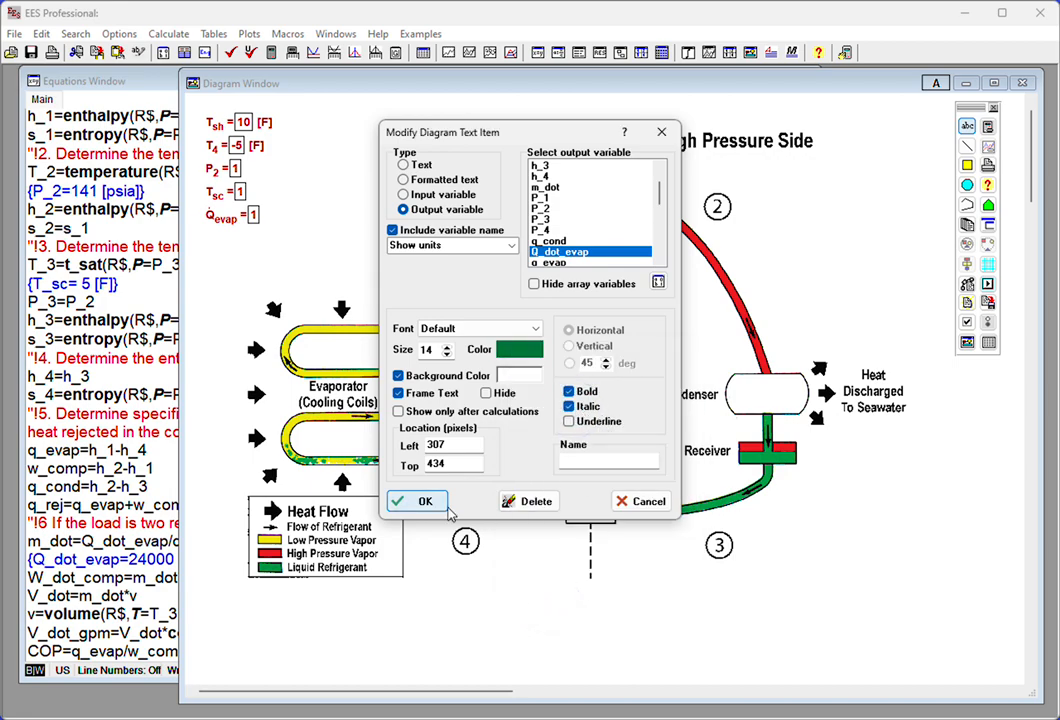
left_click(422, 505)
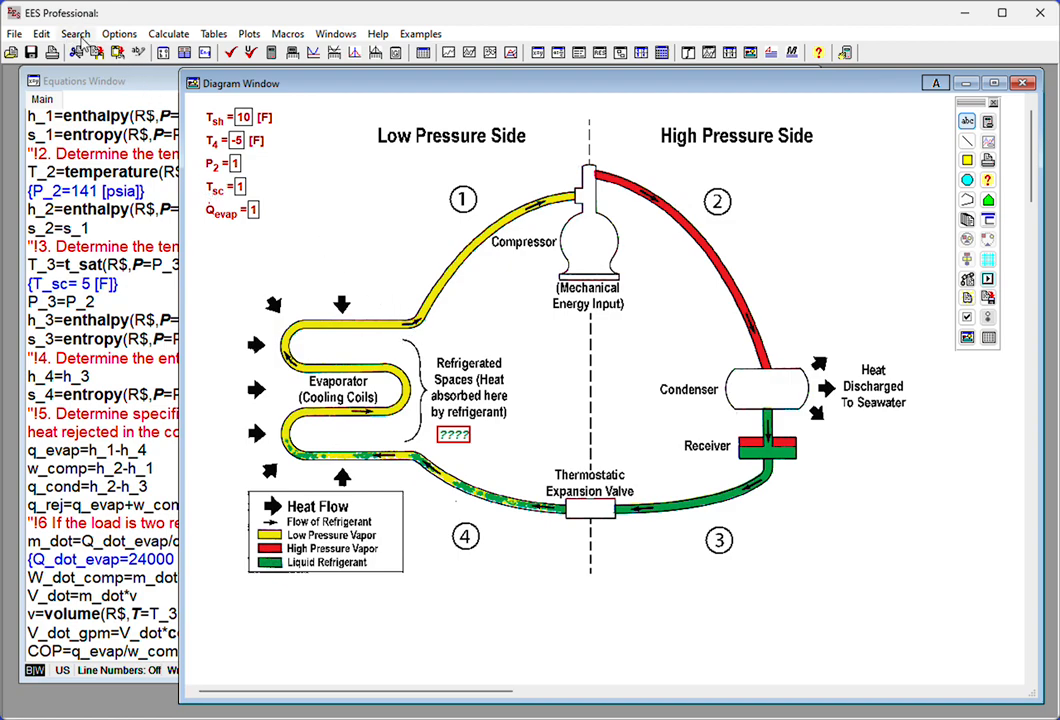
- In the variable information, copy the Btu/lb_m units of h_1 down to h_2, h_3 and h_4
left_click(163, 53)
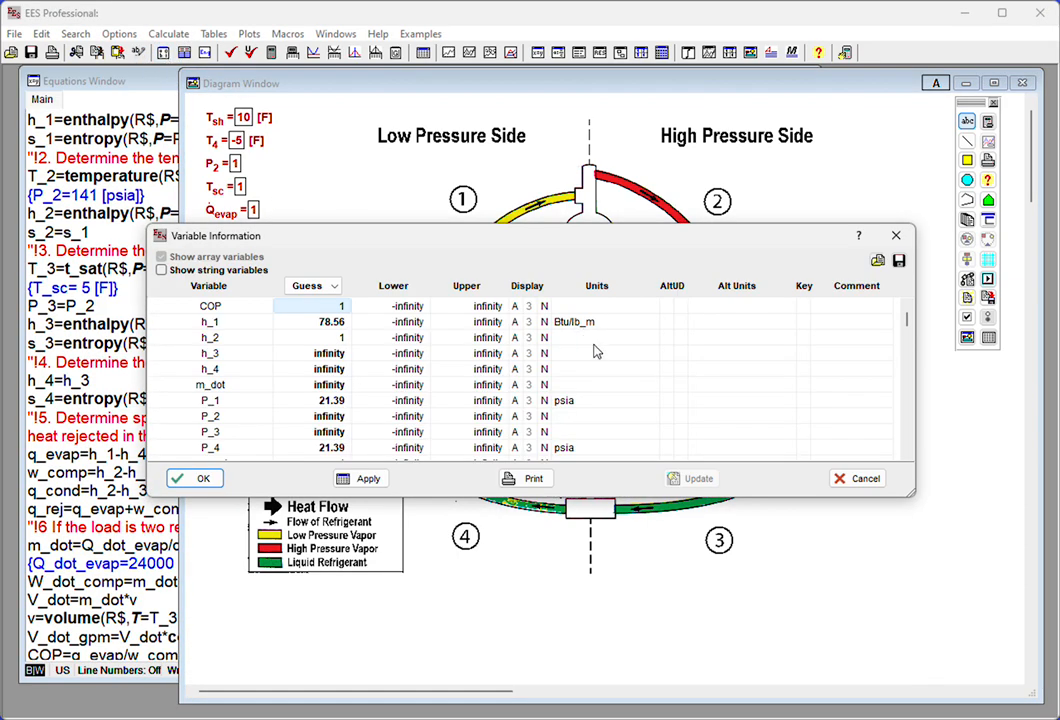
left_click(584, 322)
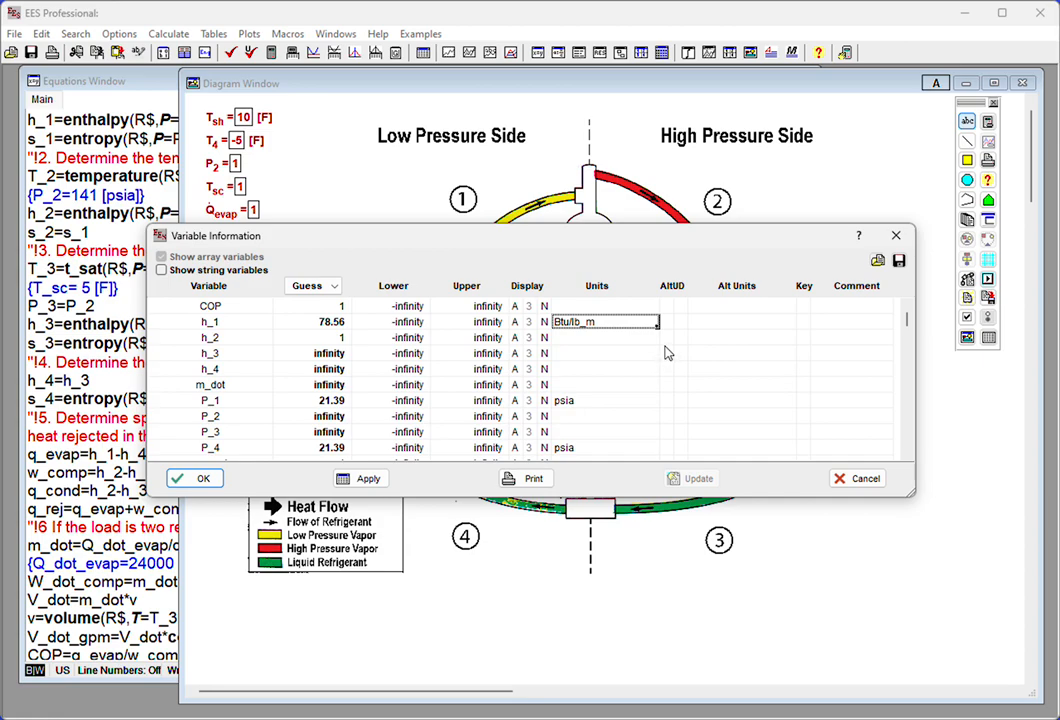
left_click_drag(658, 325, 657, 379)
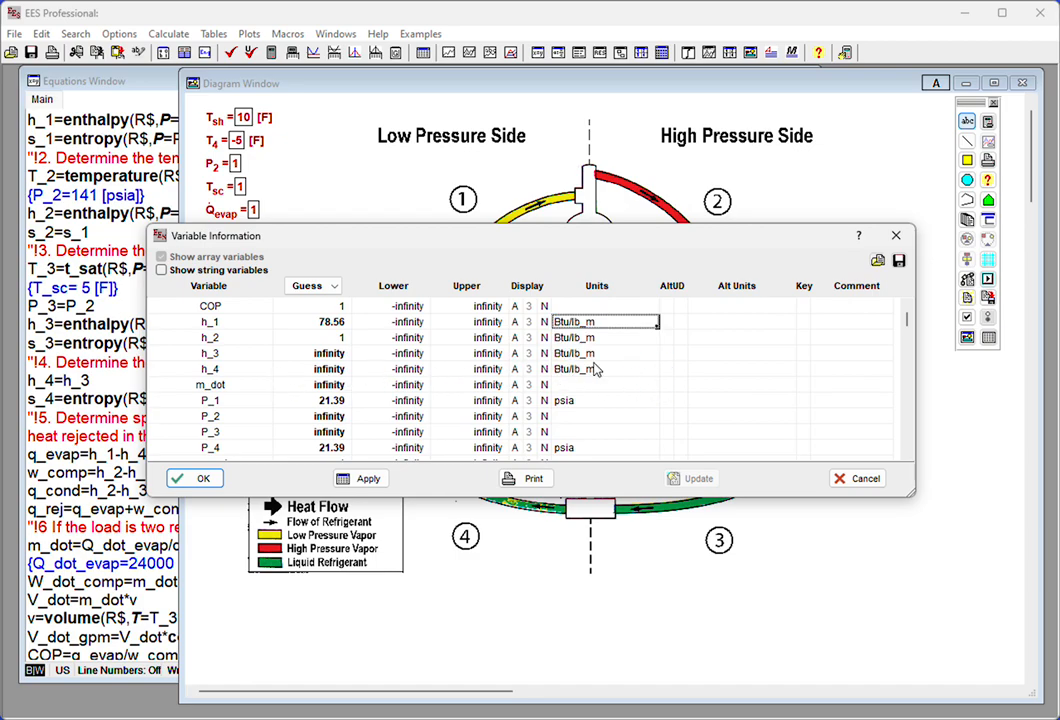
- Set the units of m_dot to lb_m/hr and copy the psia units of P_1 down to P_2 and P_3
left_click(640, 386)
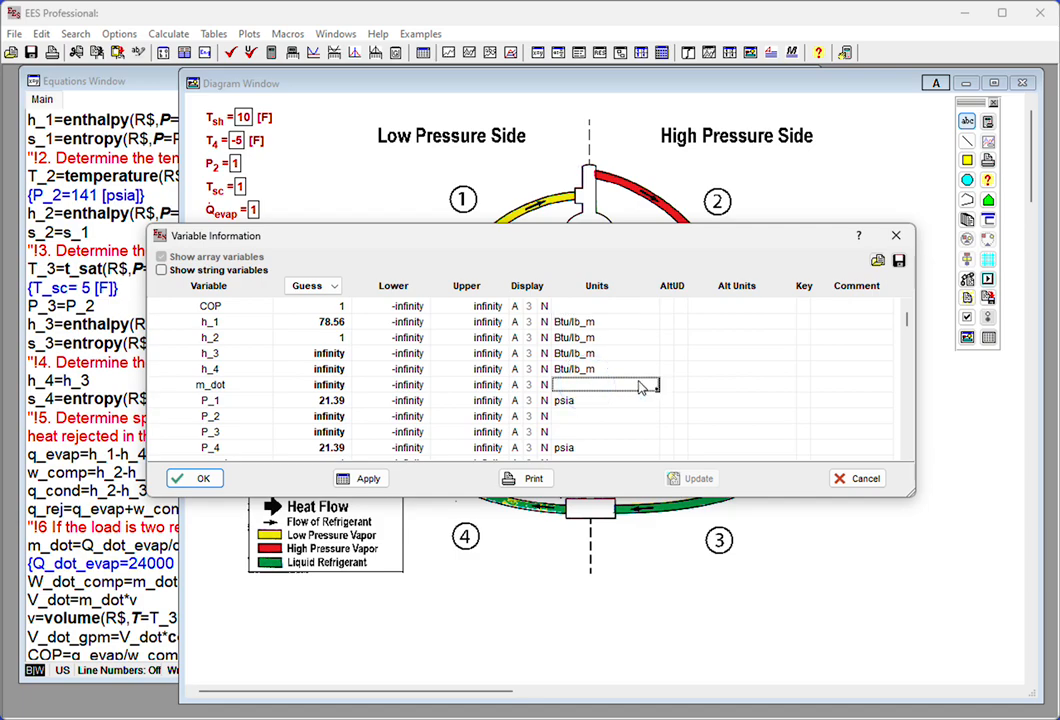
type("kg/")
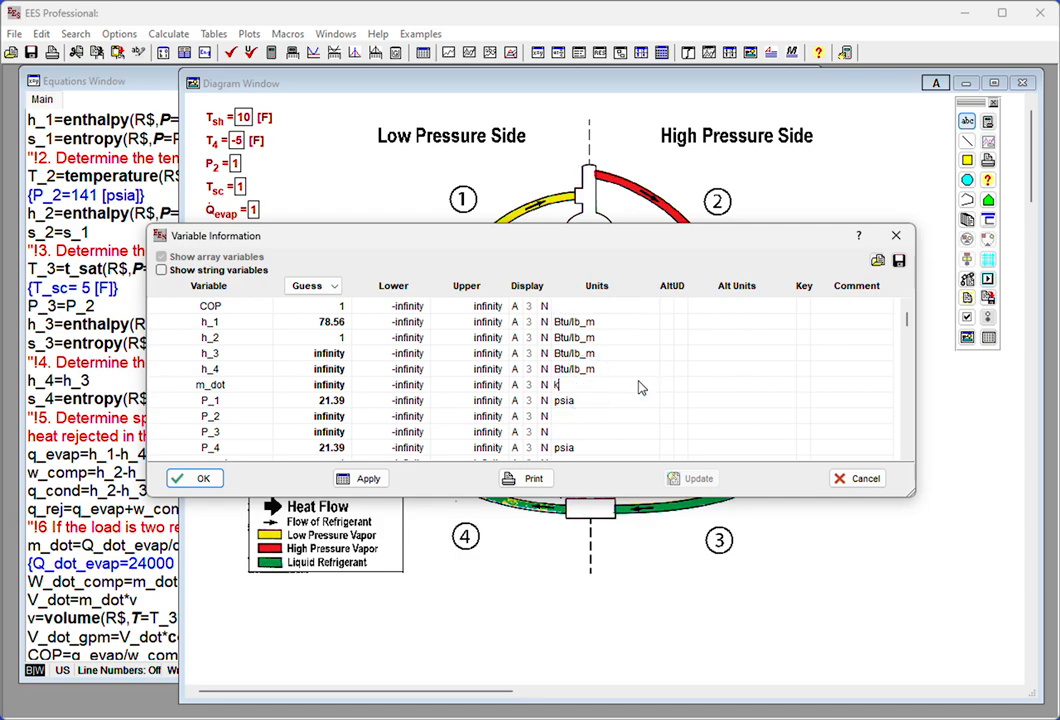
key("BackSpace")
key("BackSpace")
key("BackSpace")
type("lb_m/hr")
left_click(590, 401)
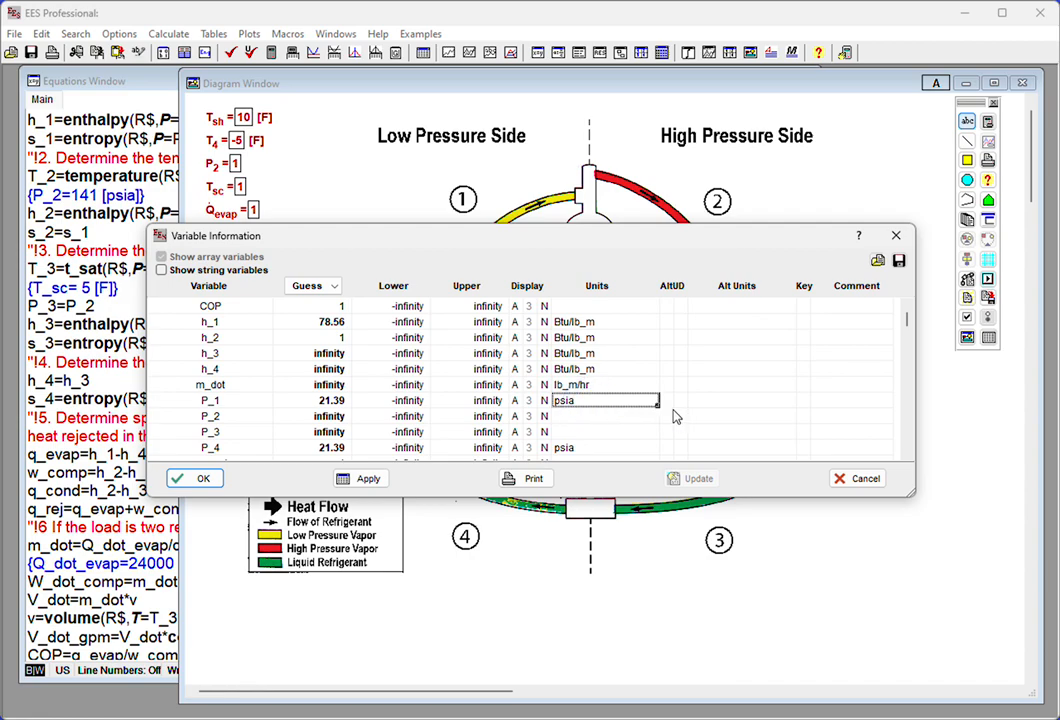
left_click_drag(658, 403, 657, 443)
- Set the units of q_cond to BTU/lb_m
key("Down")
key("Down")
key("Down")
key("Down")
key("Down")
key("Down")
key("Down")
key("Down")
key("Down")
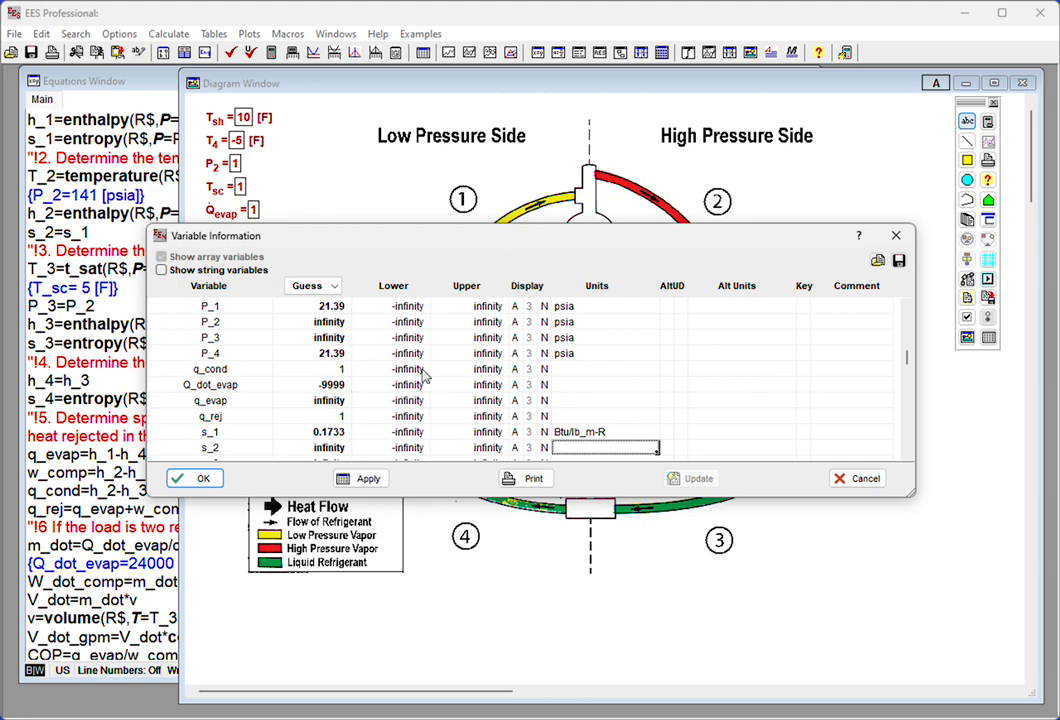
left_click(584, 372)
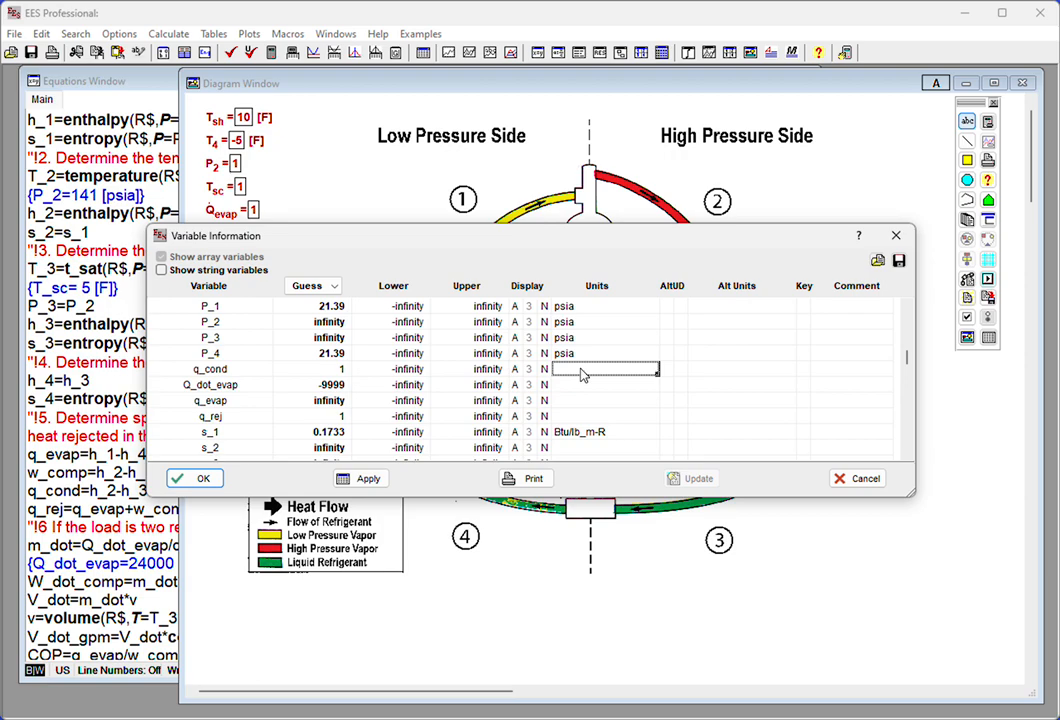
type("BTU/lb_")
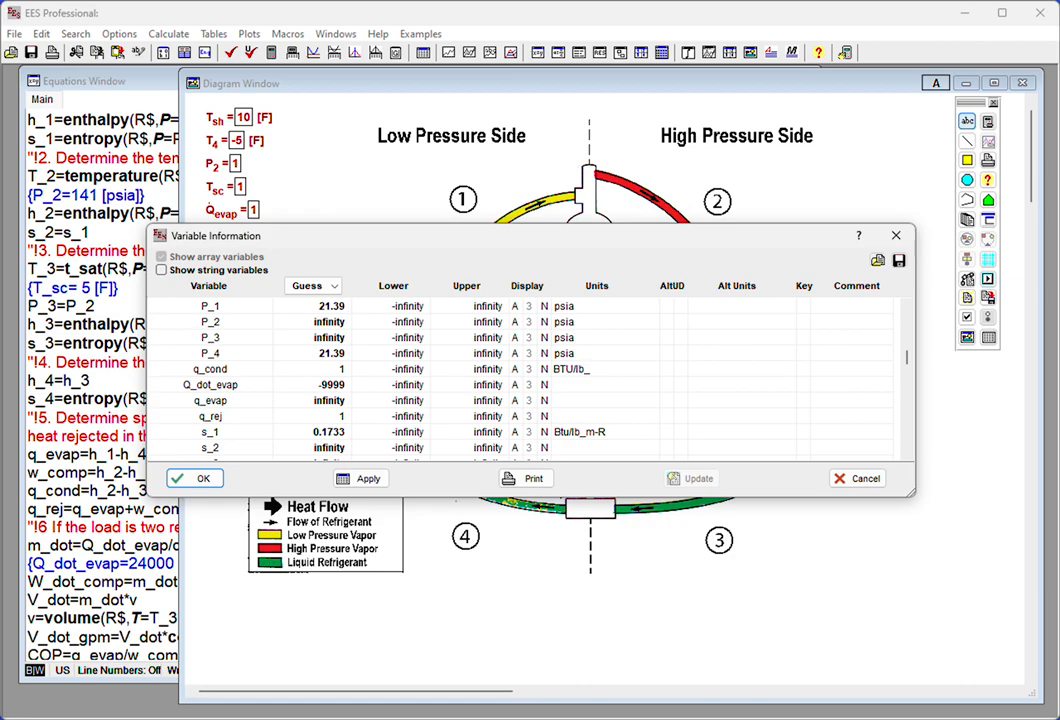
type("m")
key("Down")
- Set the units of Q_dot_evap to BTU/hr and its alternate units to ton
type("BTU/h")
key("Tab")
key("Tab")
key("Tab")
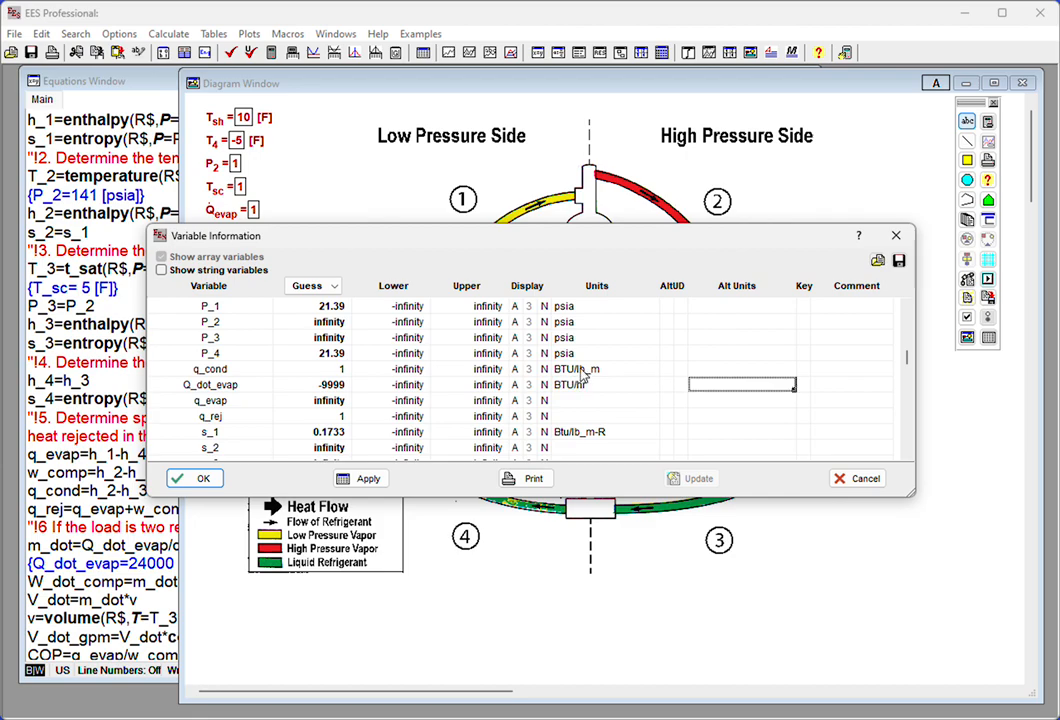
type("ton")
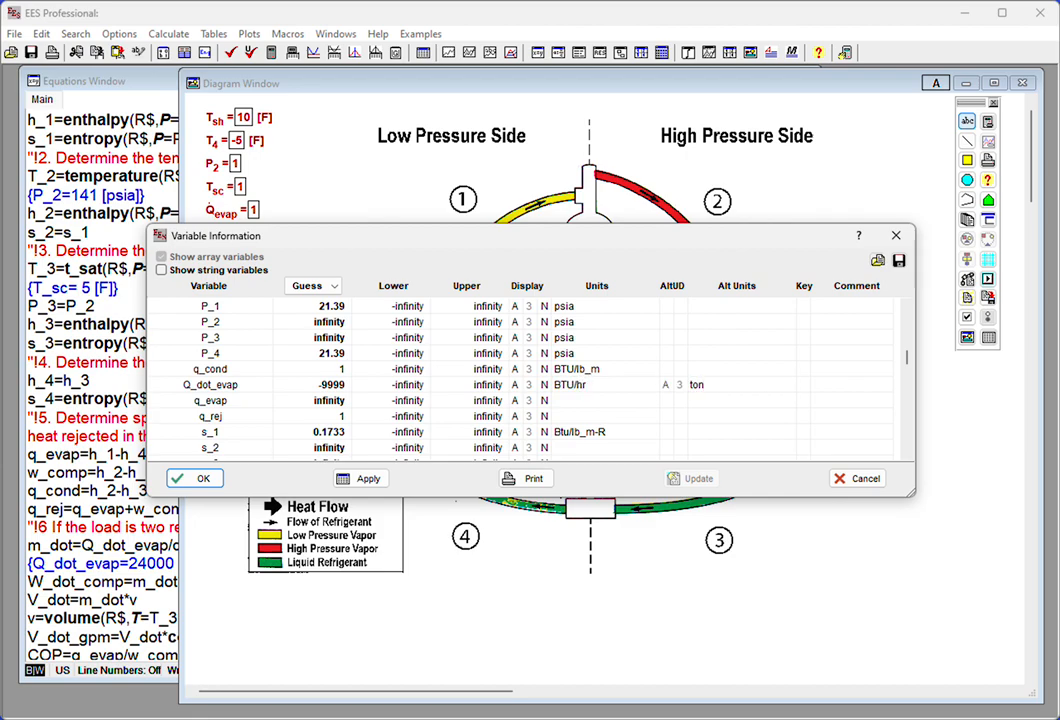
key("Tab")
- Set the units of q_evap to BTU/lb_m and copy them down to q_rej
left_click(584, 401)
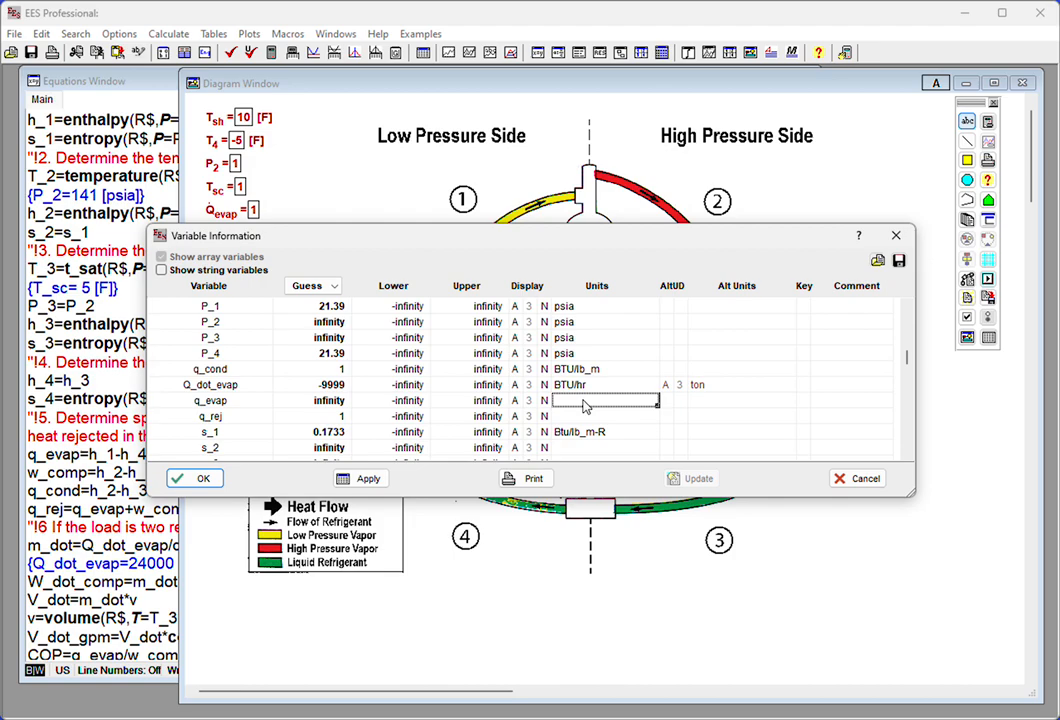
type("BTU/lb")
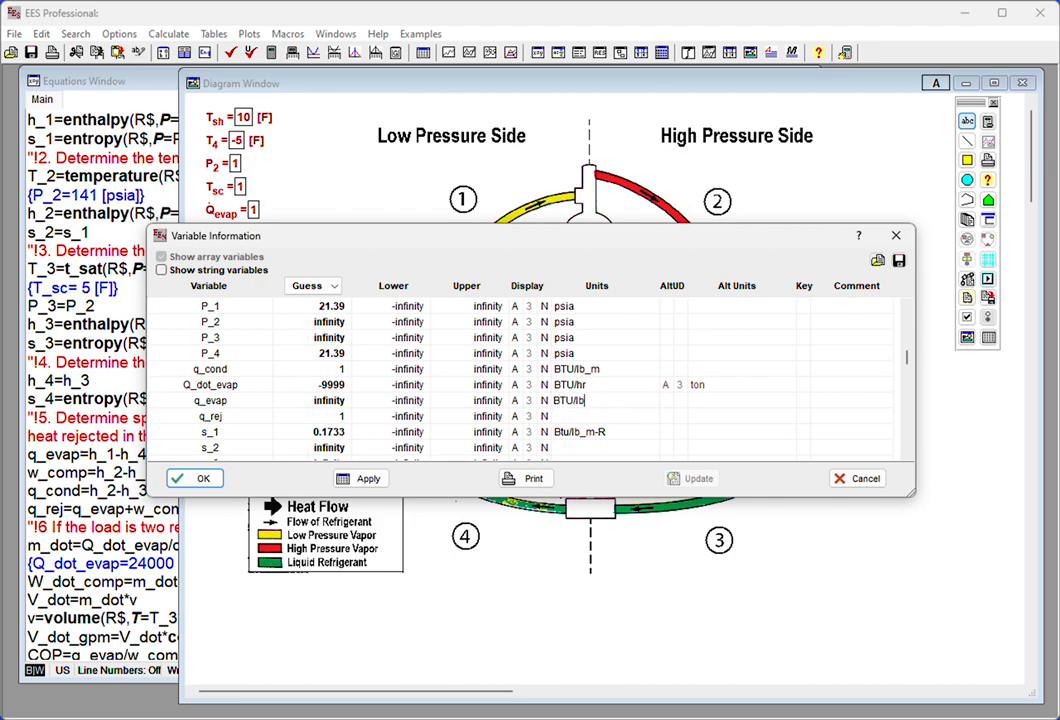
type("P")
key("BackSpace")
left_click(581, 418)
left_click(602, 401)
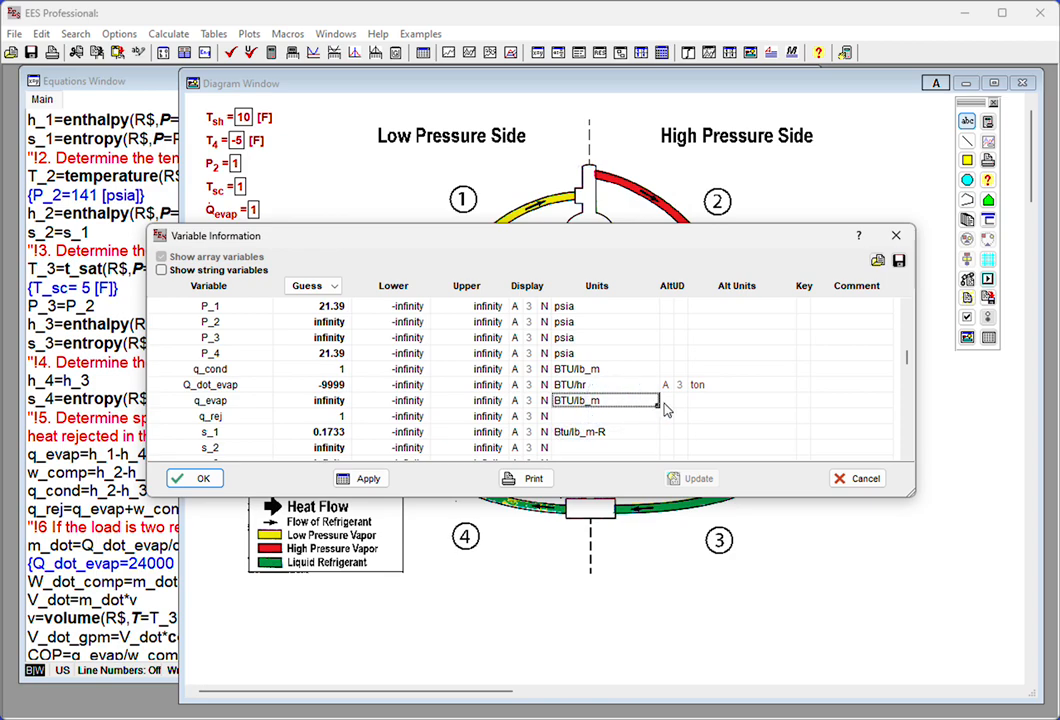
left_click(657, 402)
left_click_drag(657, 402, 659, 418)
- Change the units of s_1 to Btu/lb_m-F
key("Down")
key("Down")
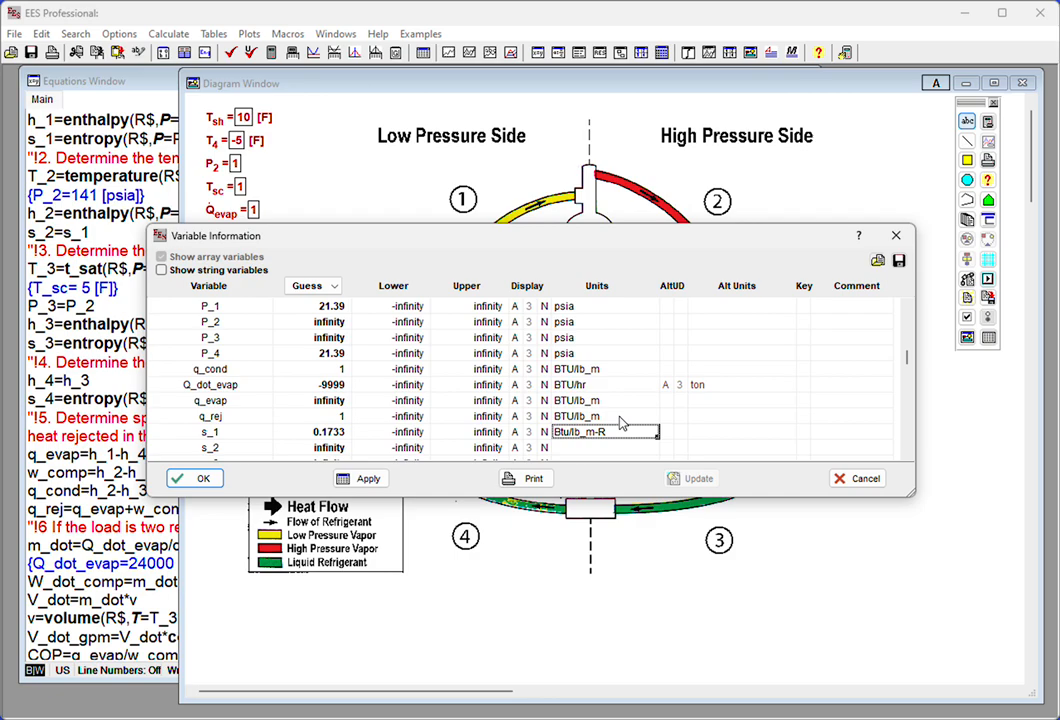
left_click(611, 431)
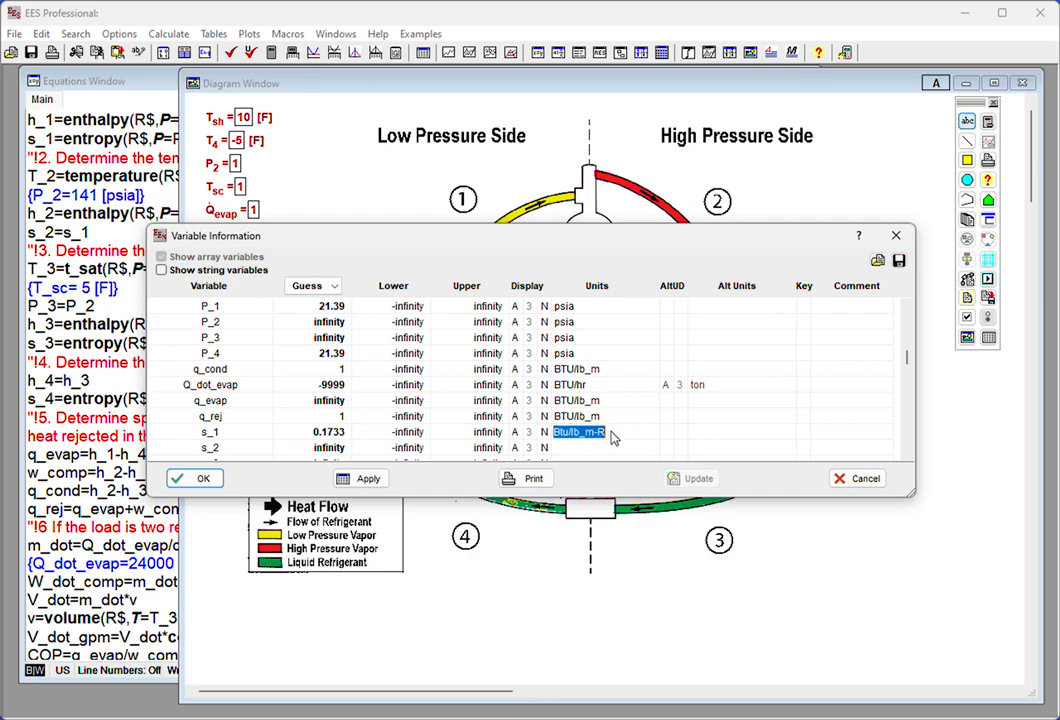
left_click(606, 435)
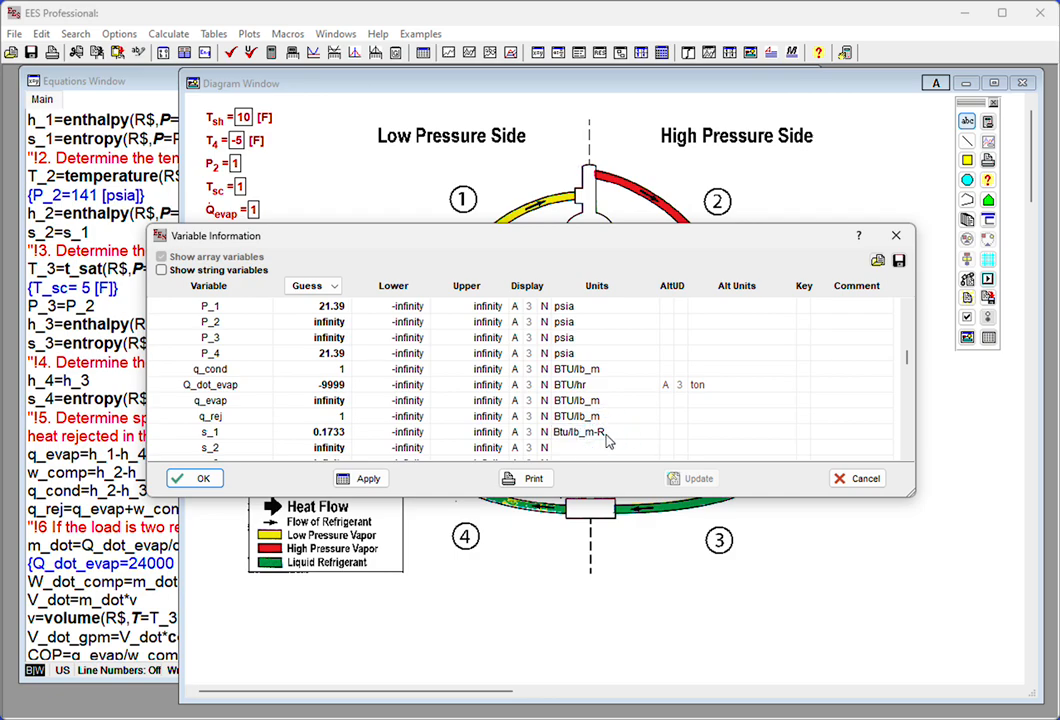
key("BackSpace")
type("F")
left_click(623, 446)
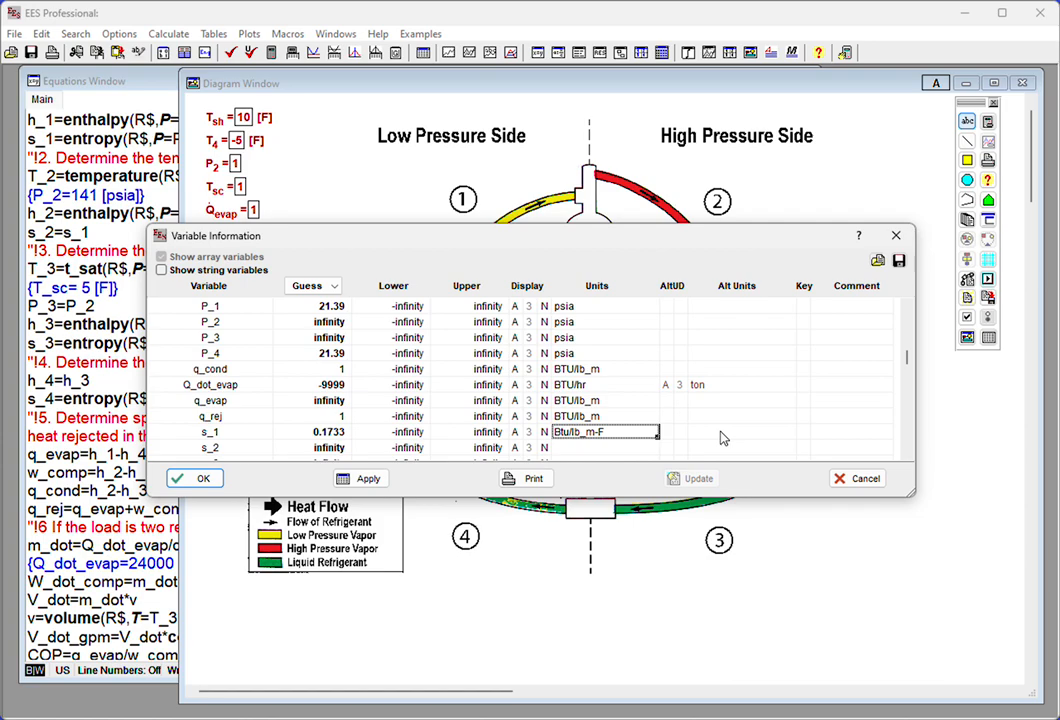
- Copy the Btu/lb_m-F units of s_1 down to s_2, s_3 and s_4
key("Down")
key("Down")
key("Down")
key("Down")
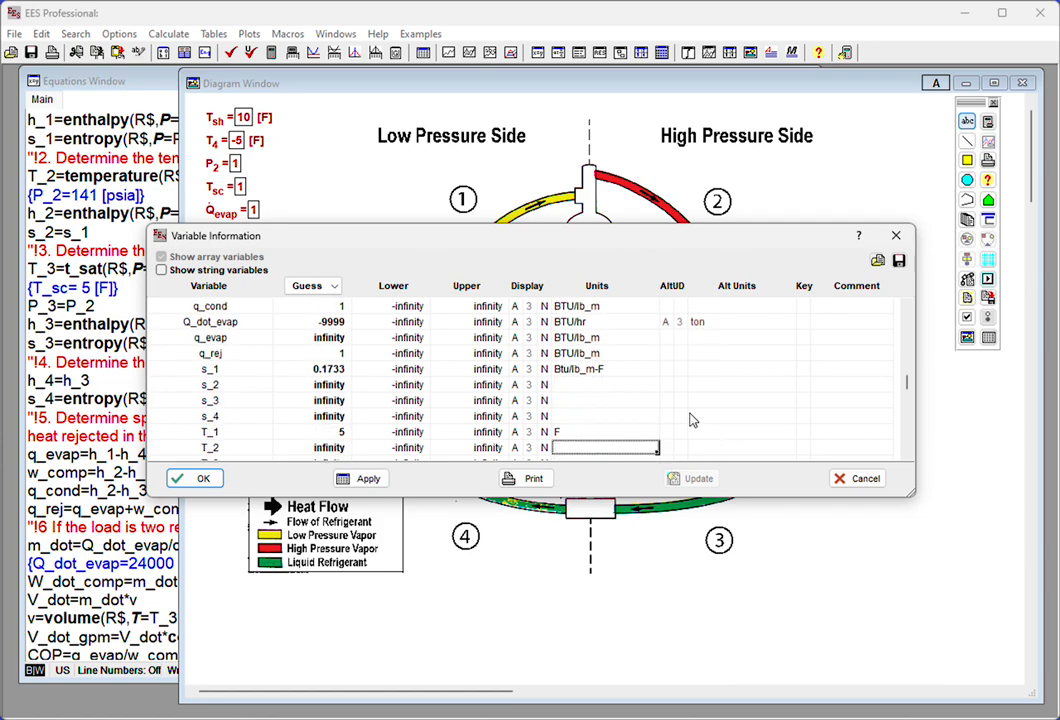
left_click(621, 369)
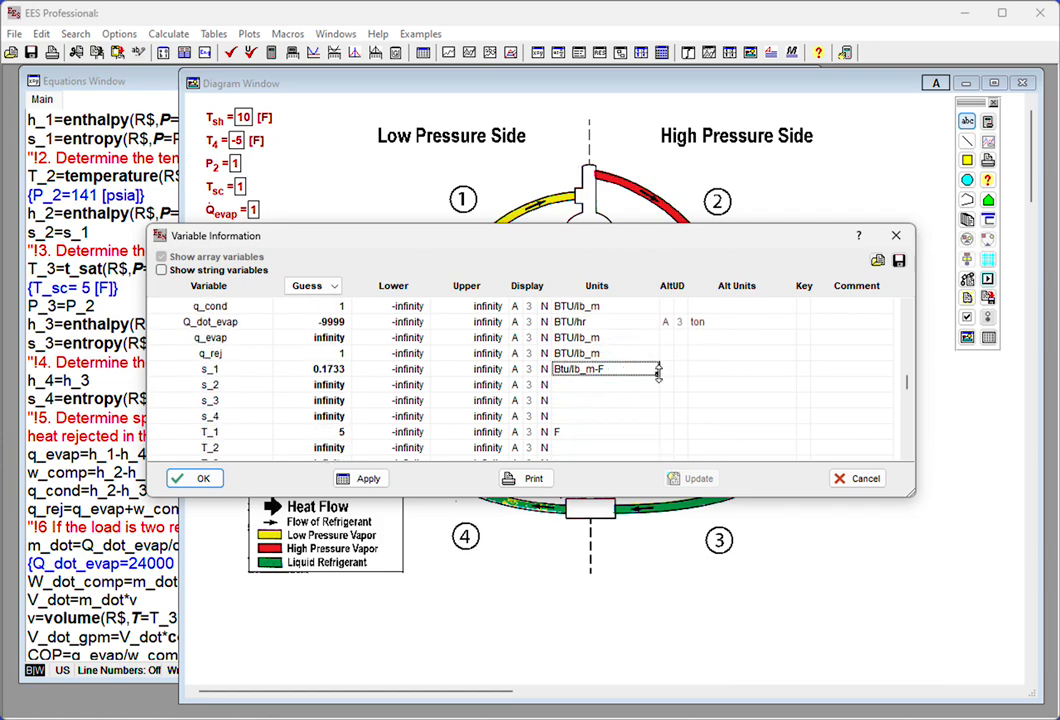
left_click_drag(657, 374, 658, 421)
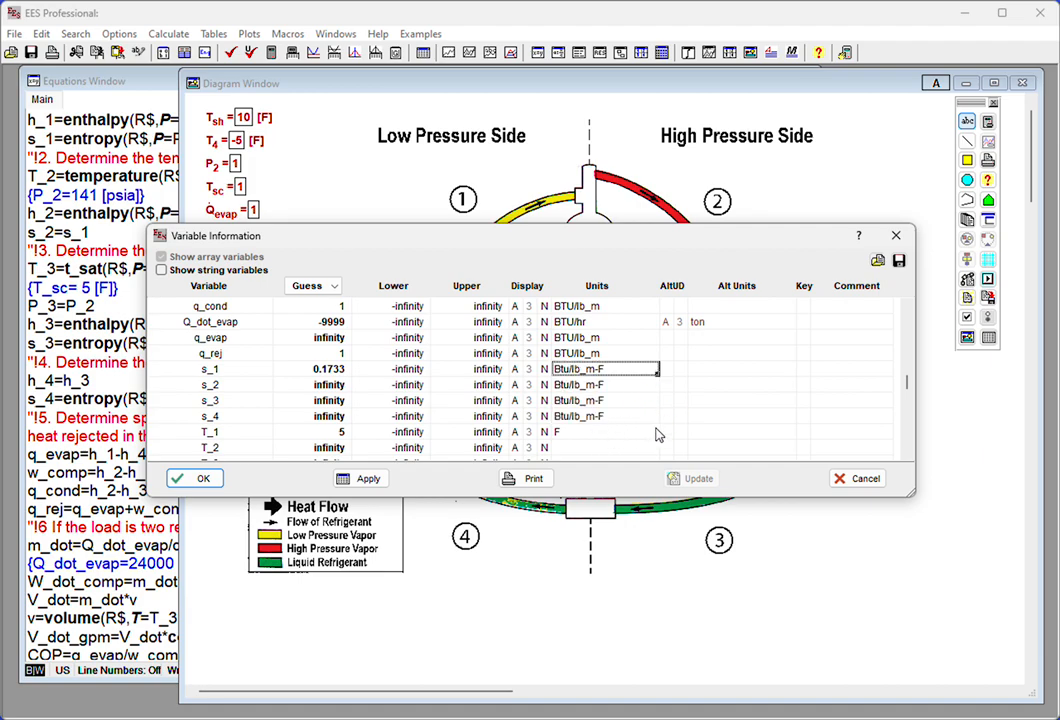
- Copy the F units of T_1 down to T_2 and T_3, and those of T_4 to T_sc
key("Down")
key("Down")
scroll(658, 435, "down", 5)
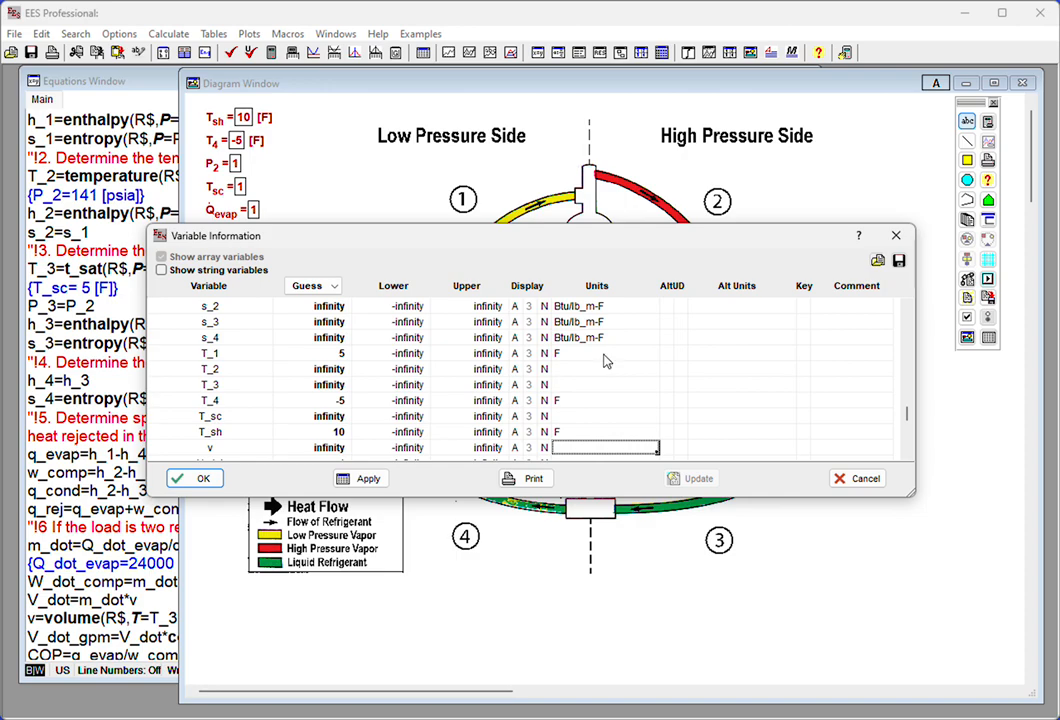
left_click(605, 358)
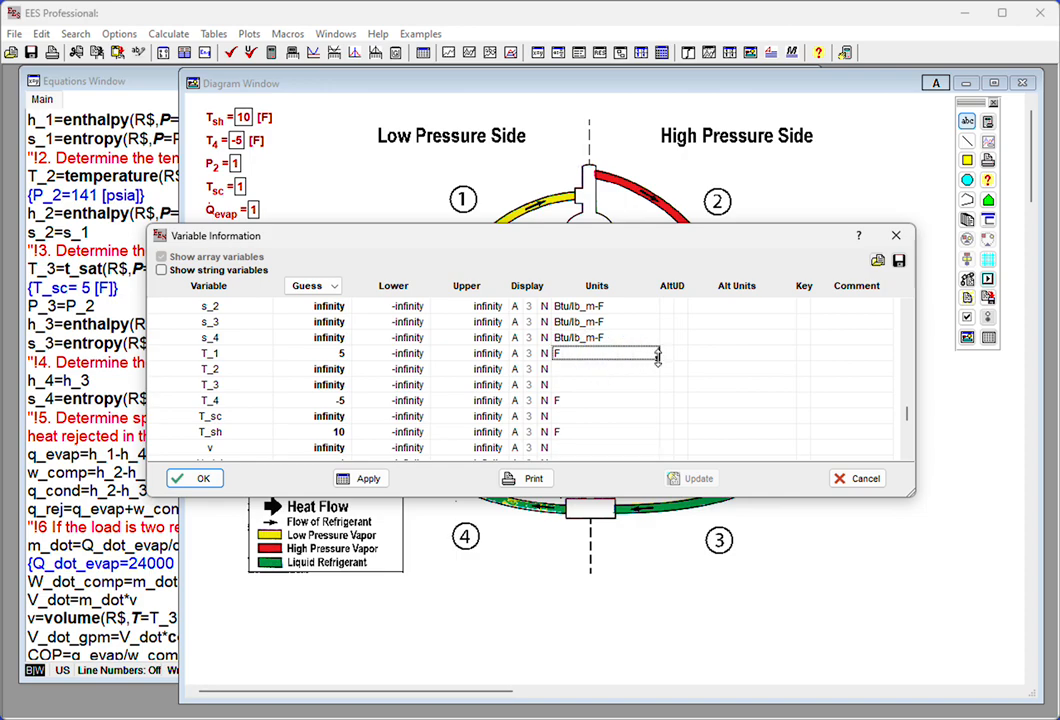
left_click_drag(658, 359, 656, 396)
left_click(635, 412)
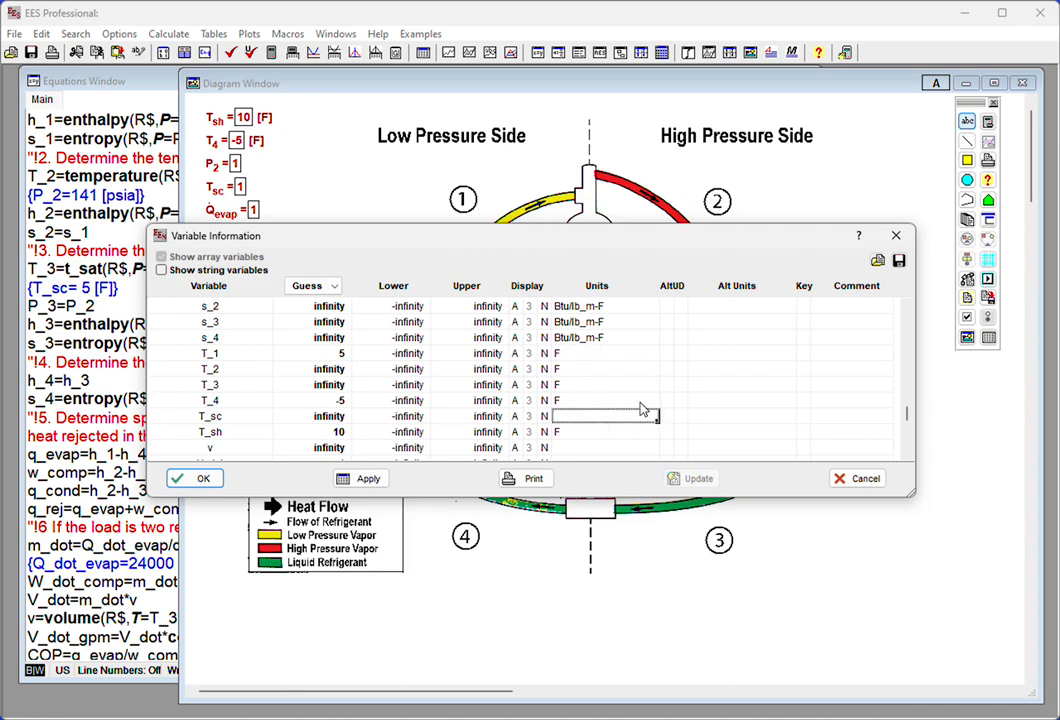
left_click(639, 402)
left_click_drag(652, 404, 656, 415)
- Set the units of the specific volume v to ft^3/lb_m
scroll(646, 420, "down", 4)
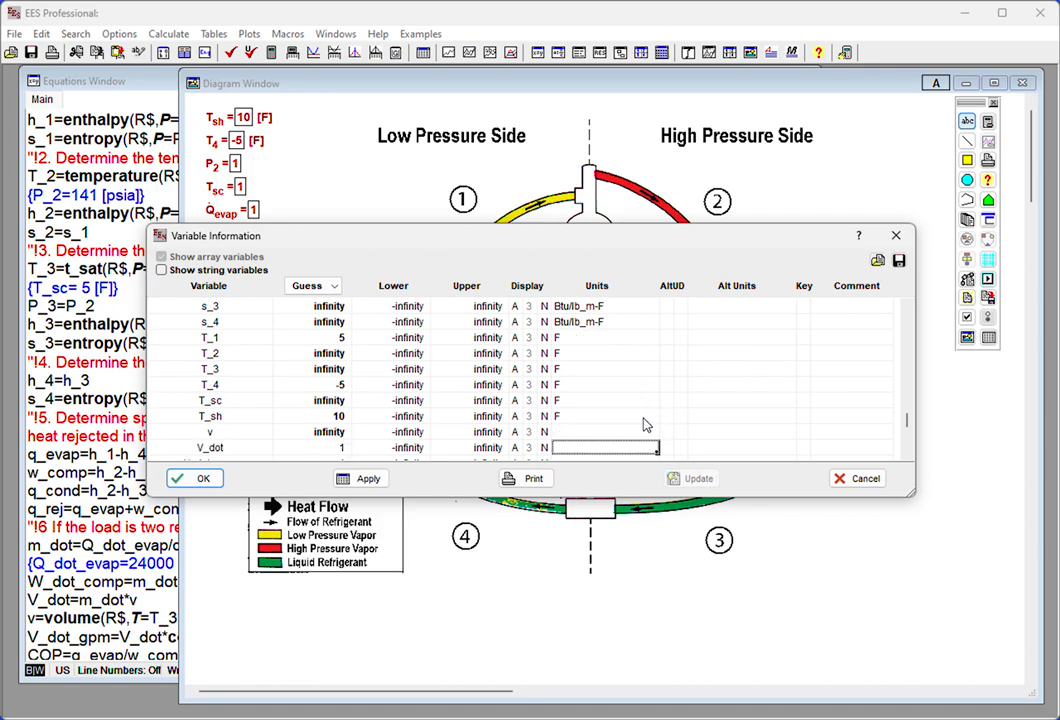
left_click(562, 434)
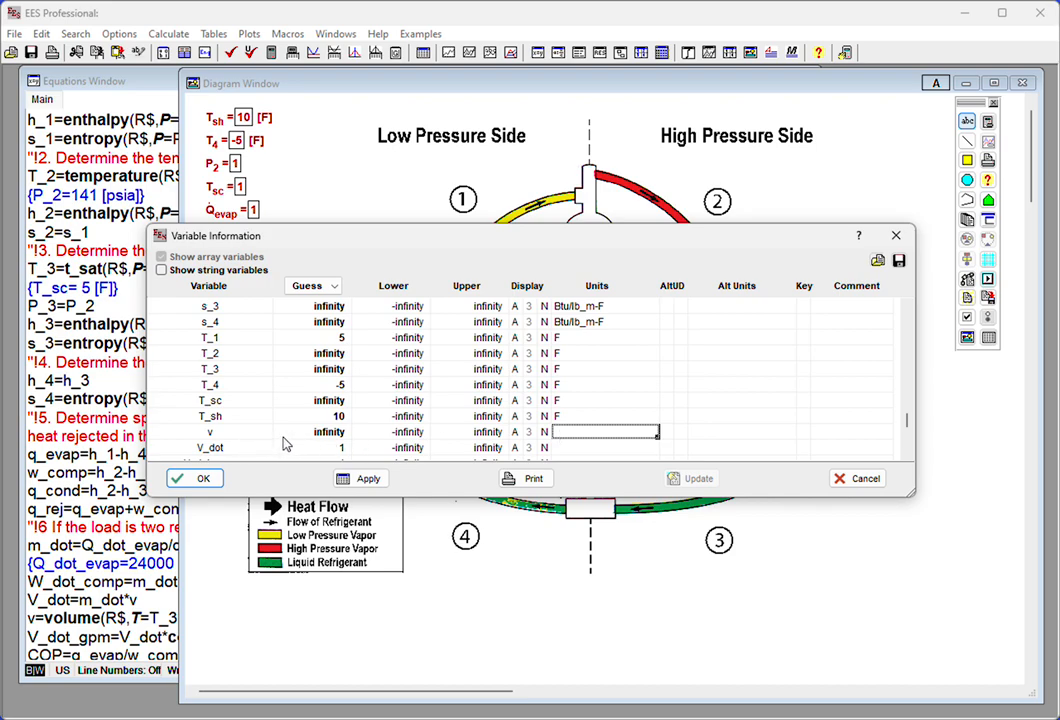
type("ft")
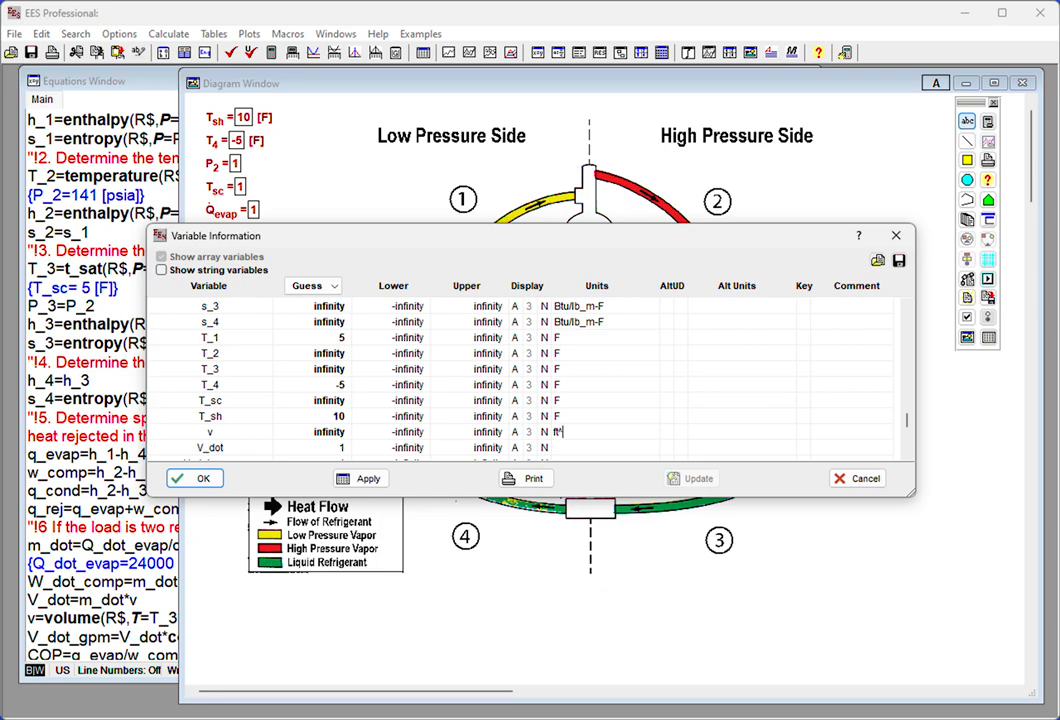
type("^3/lb_m")
key("Down")
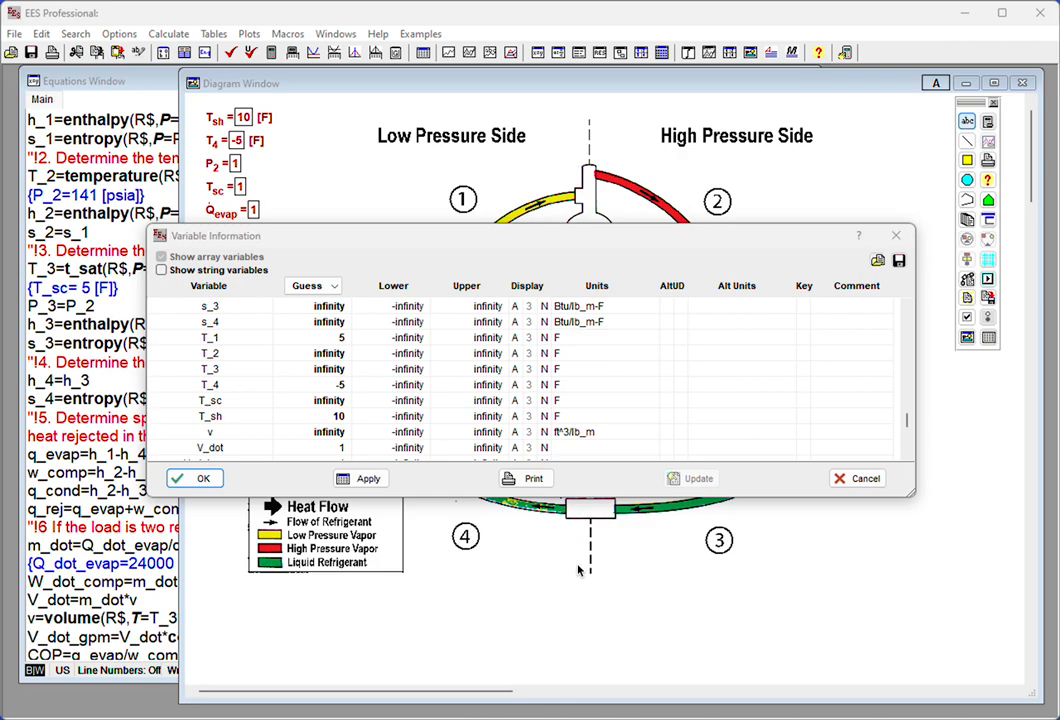
- Set the units of V_dot to ft^3/hr
left_click(609, 449)
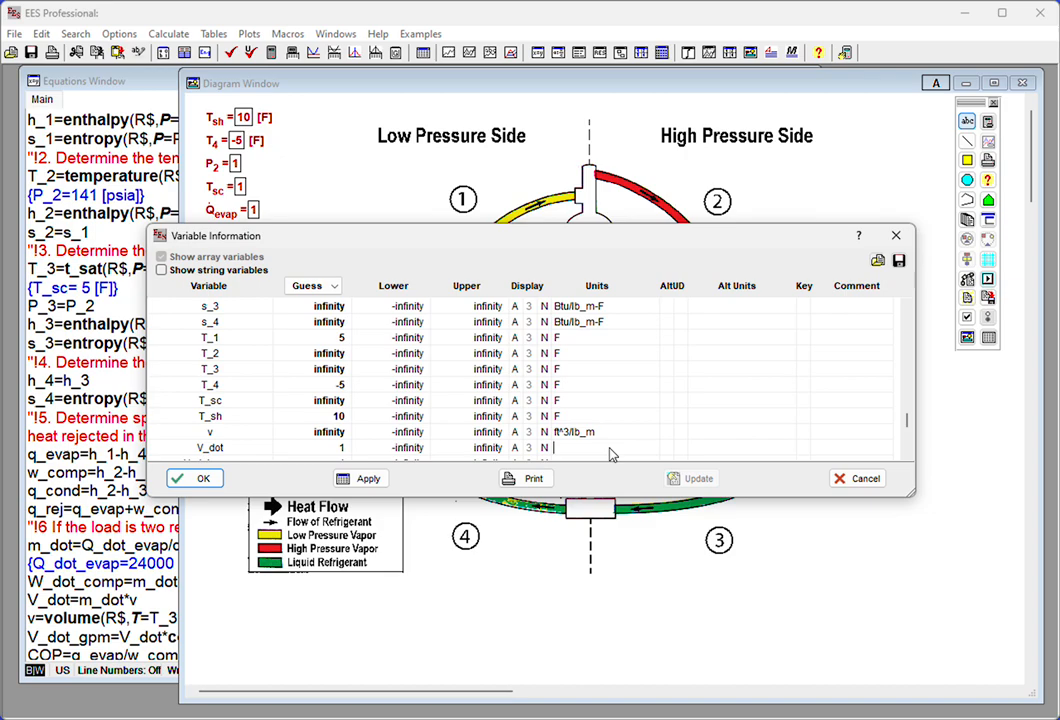
type("ft^3/hr")
key("Down")
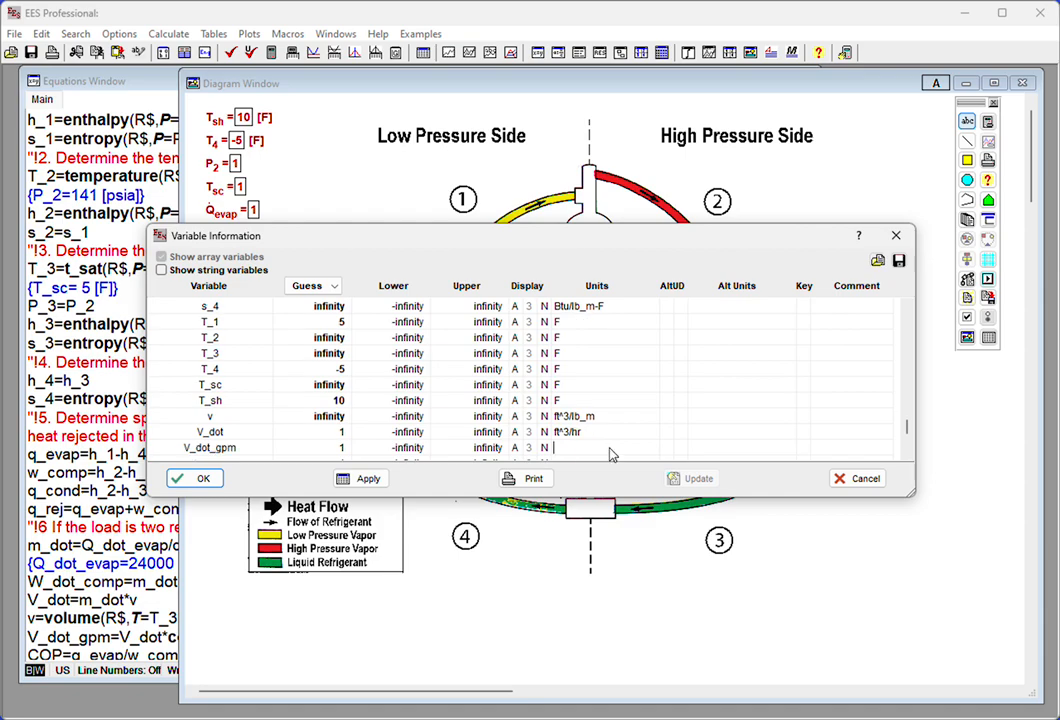
- Set the units of V_dot_gpm to gpm and the units of w_comp to BTU/lb_m
type("gpm")
key("Down")
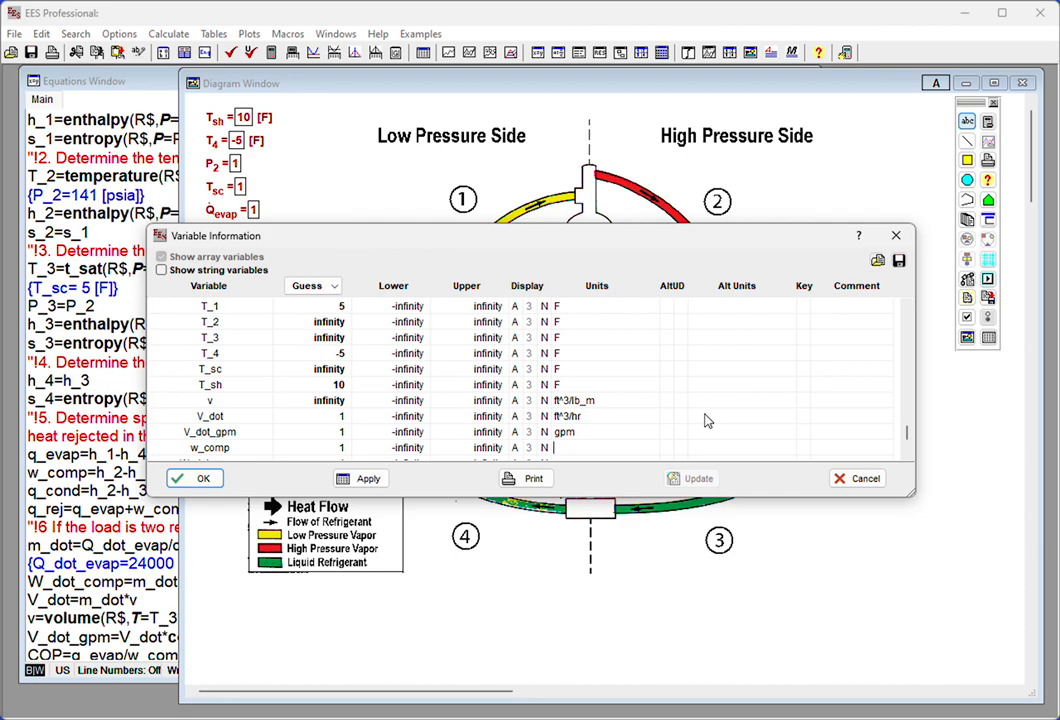
type("BTU/lb_m")
key("Down")
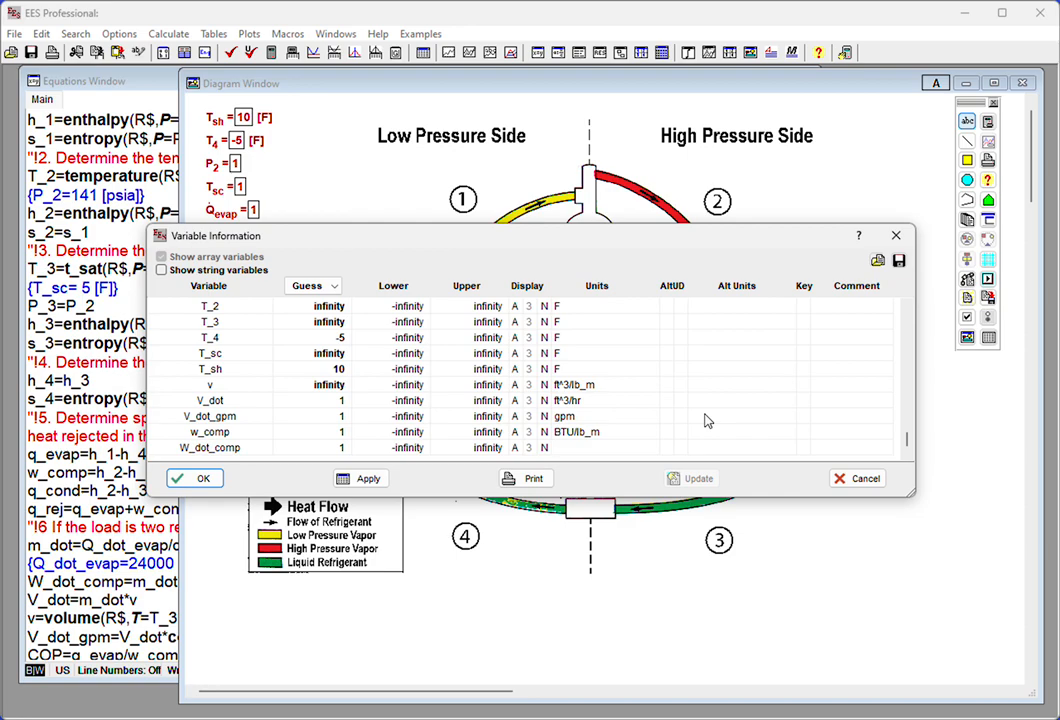
- Set the units of W_dot_comp to hp and accept the variable information changes
type("hp")
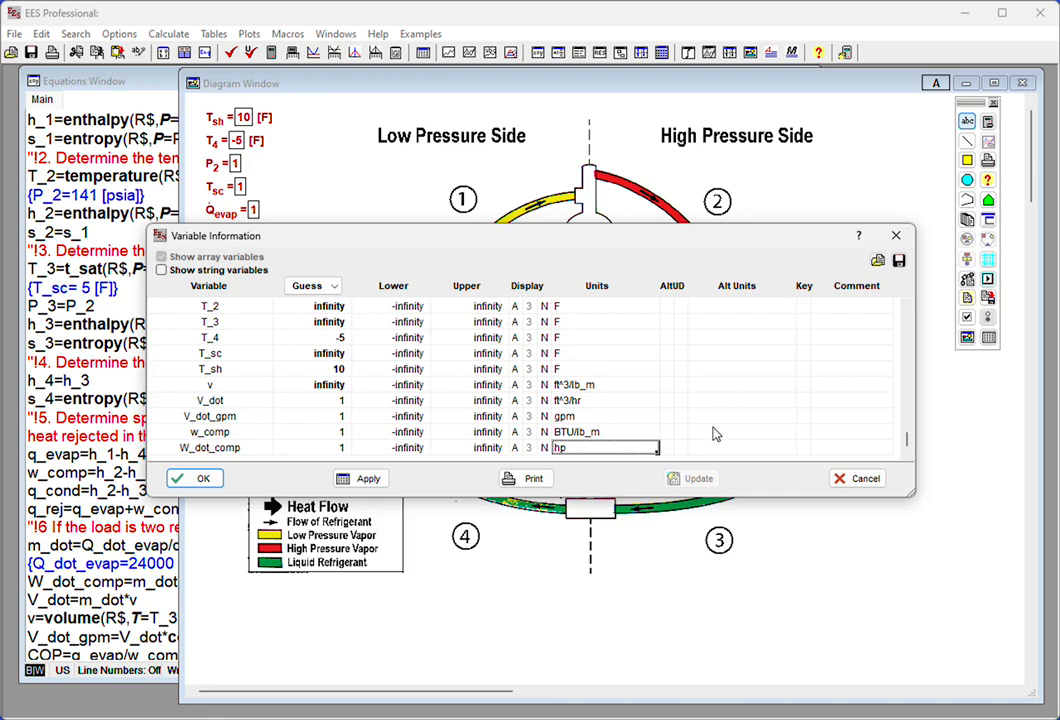
left_click(187, 481)
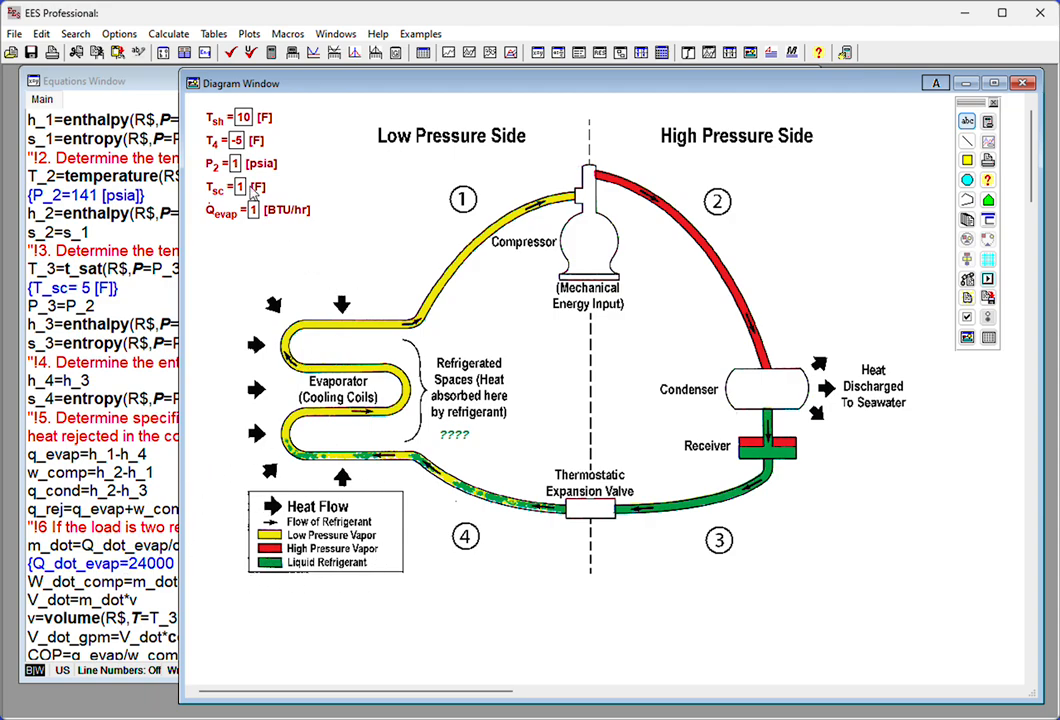
- Leave the diagram's development mode and set the P_2 input to 141 psia
left_click(994, 107)
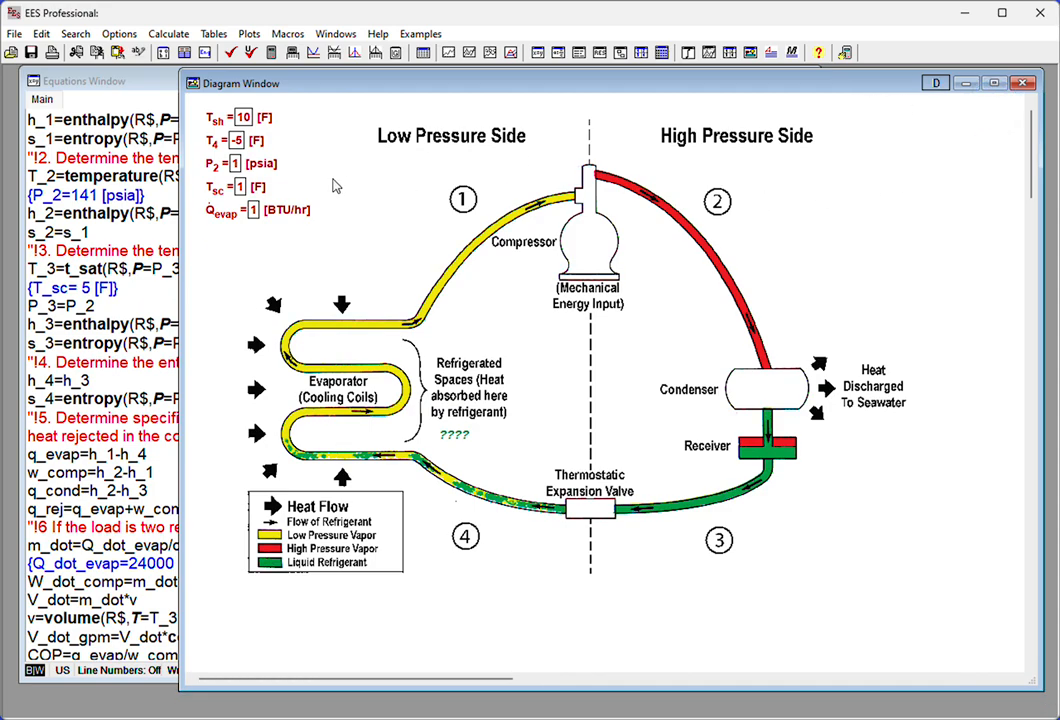
left_click(241, 165)
left_click(241, 165)
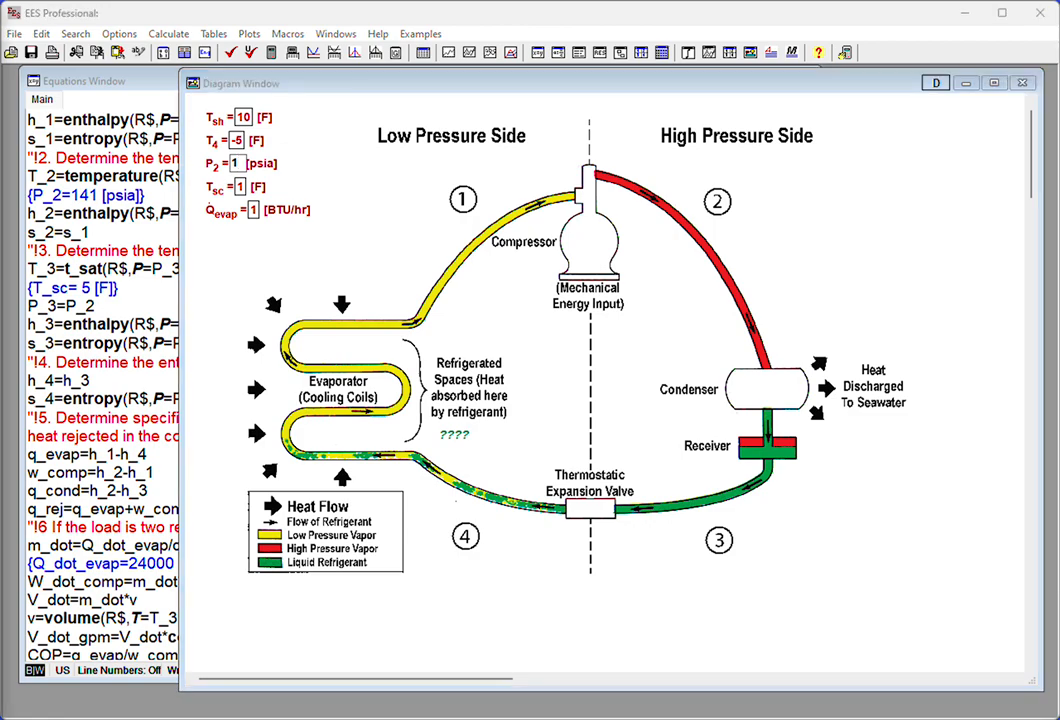
left_click(238, 164)
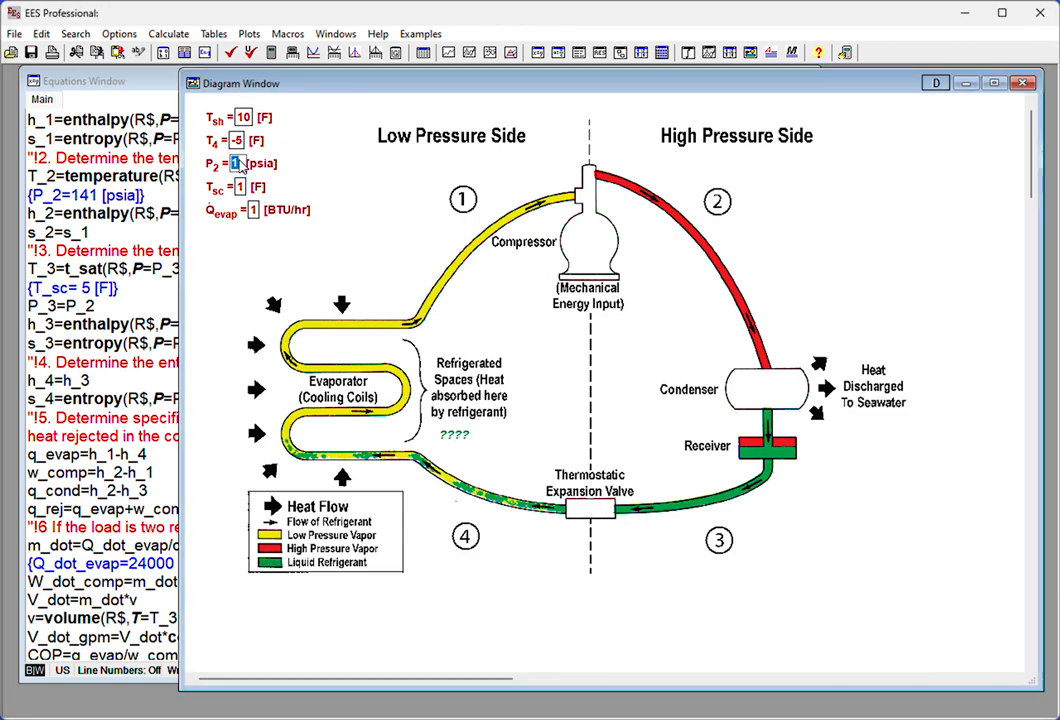
type("141")
key("Tab")
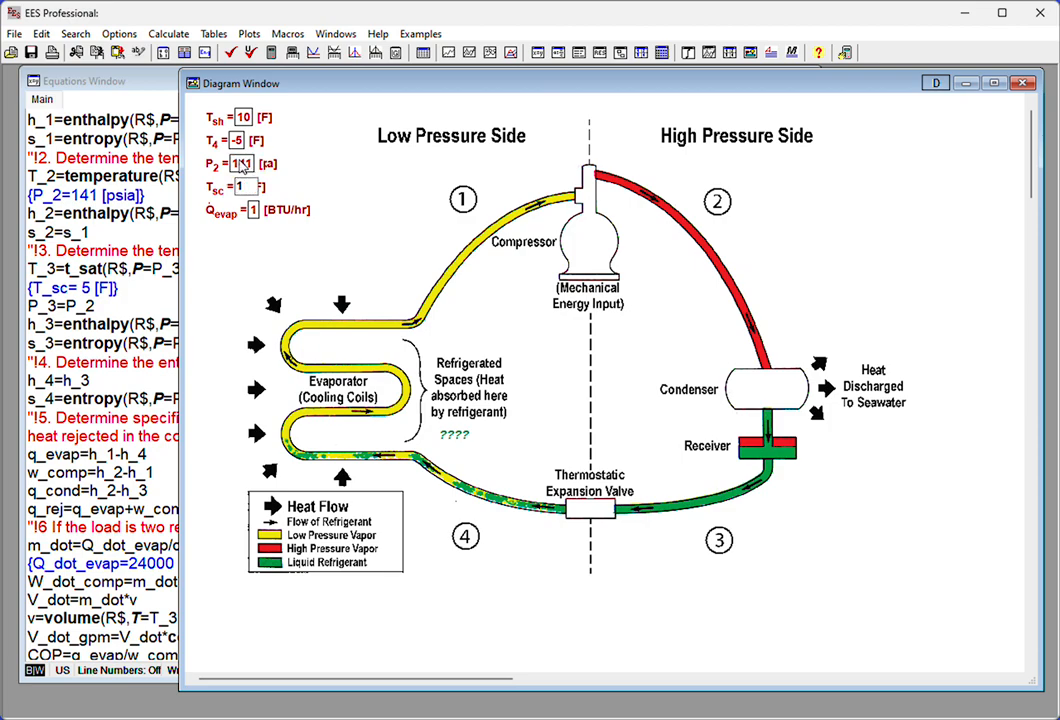
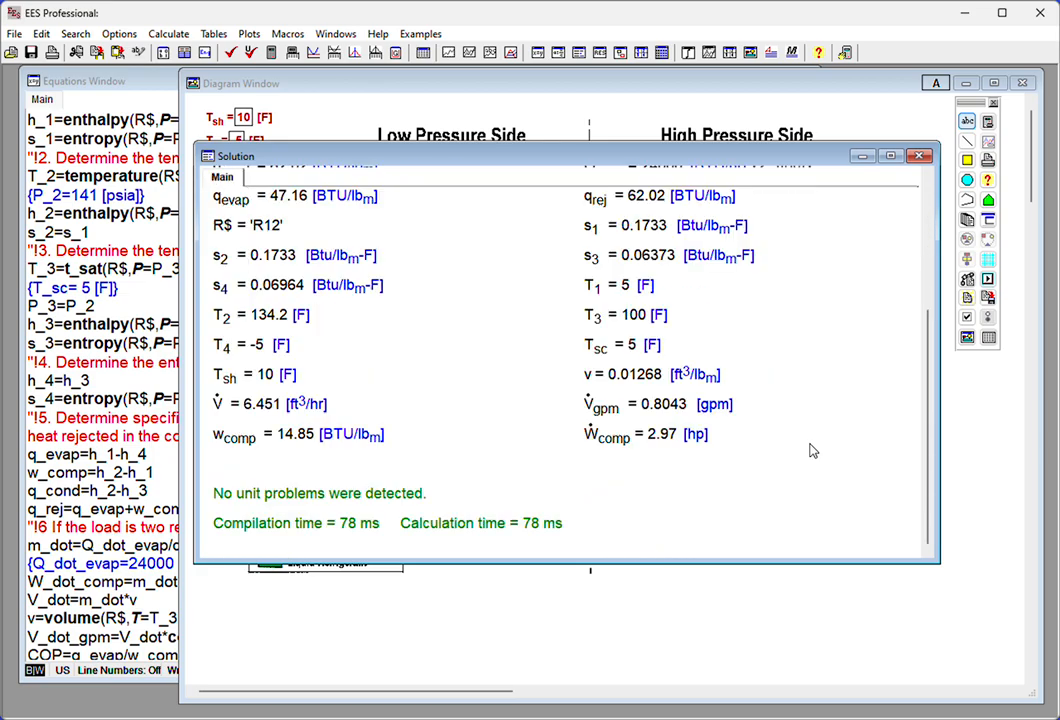
- Review the solved variables, their units and the unit check in the Solution window
scroll(501, 368, "up", 3)
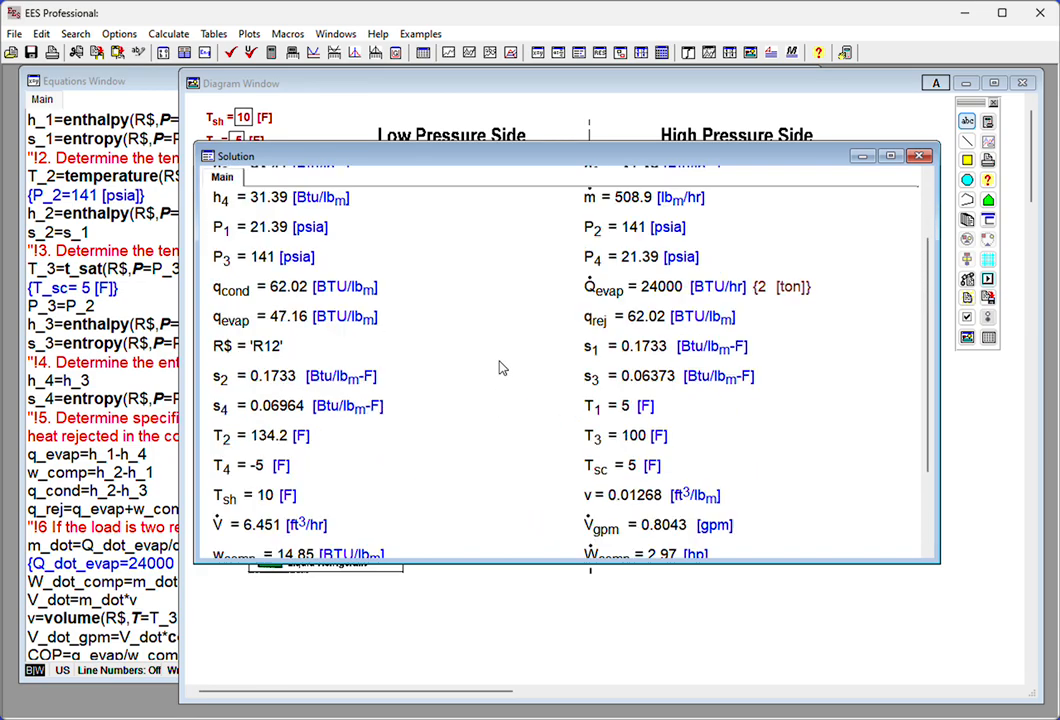
scroll(501, 368, "down", 2)
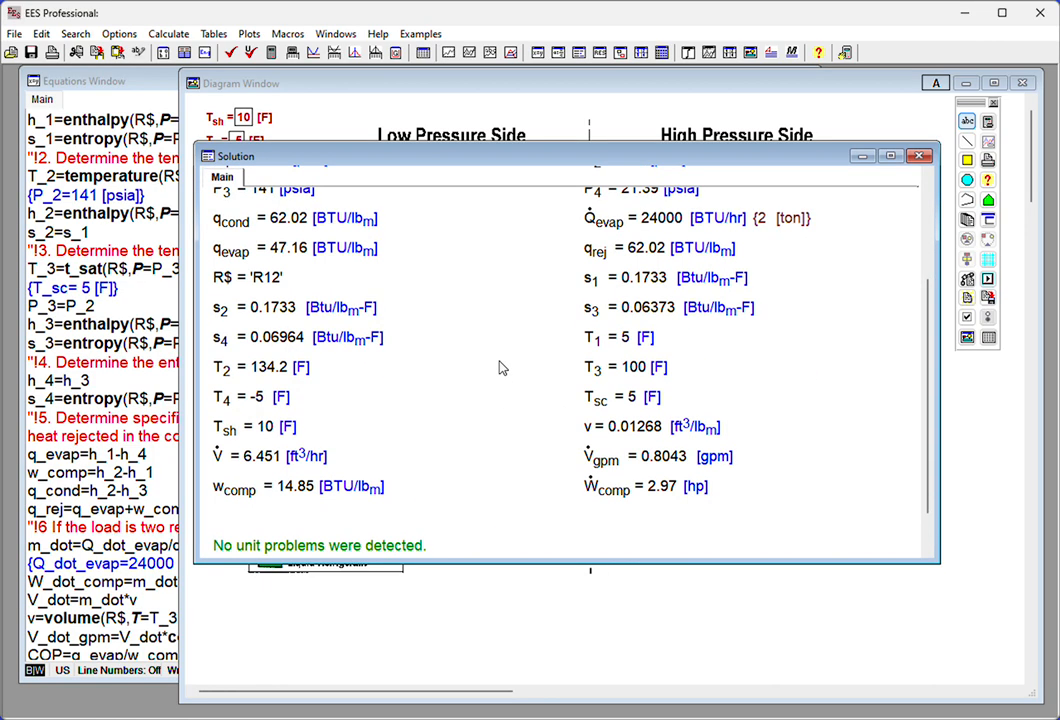
scroll(501, 368, "down", 2)
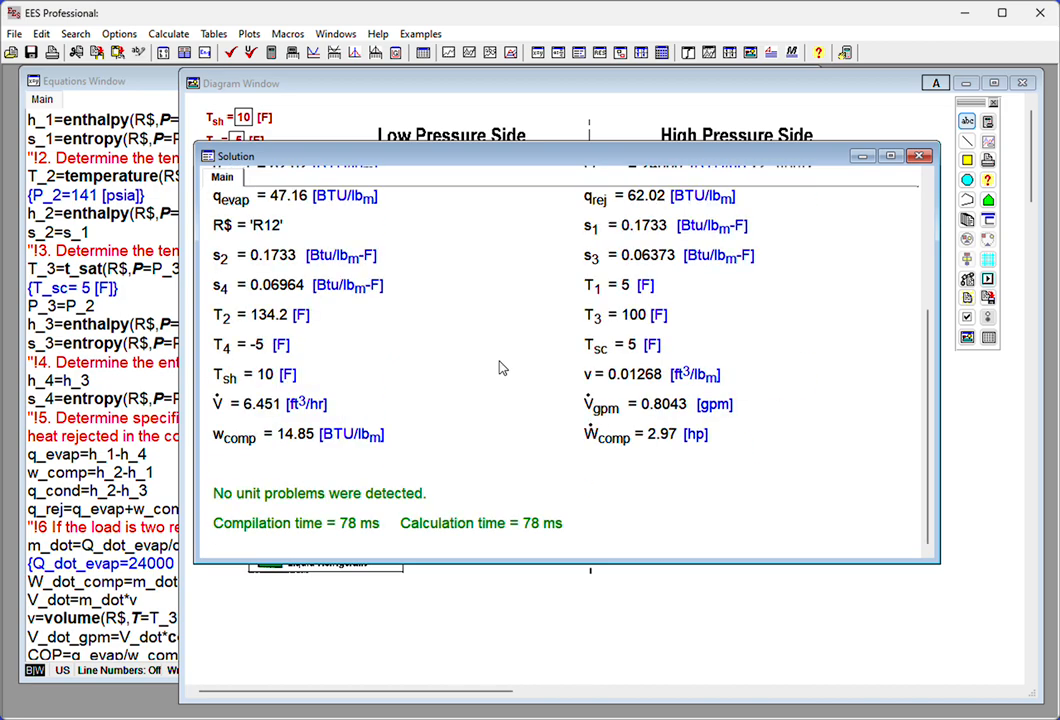
scroll(501, 368, "up", 5)
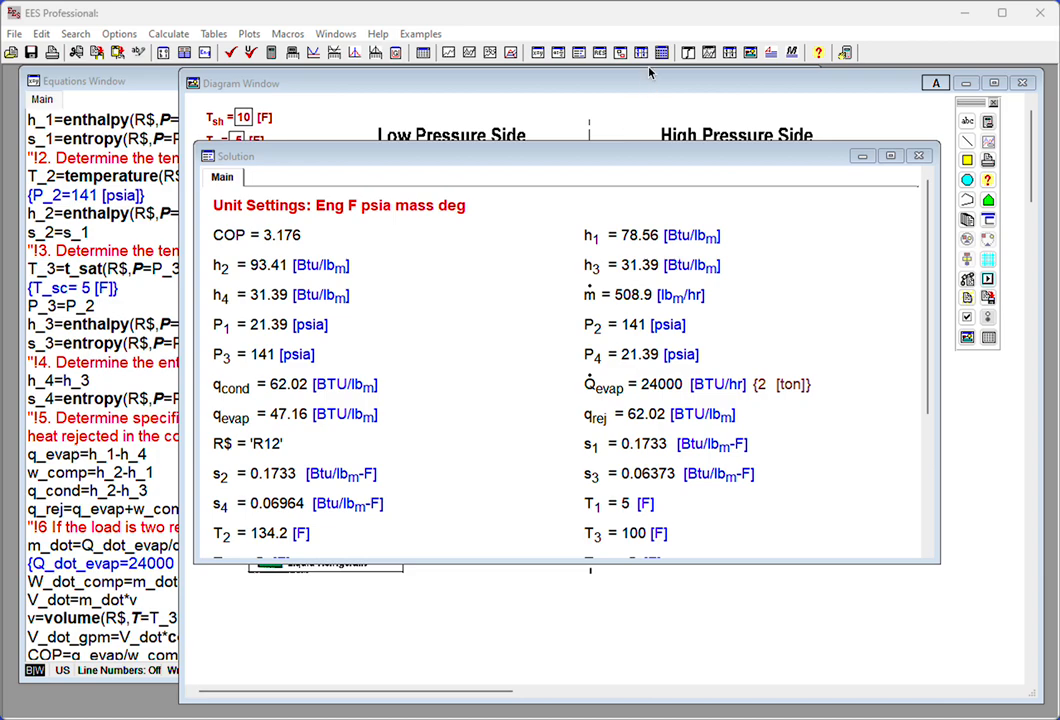
- Start a new parametric table and add the variables R$, q_evap and w_comp to it
left_click(422, 56)
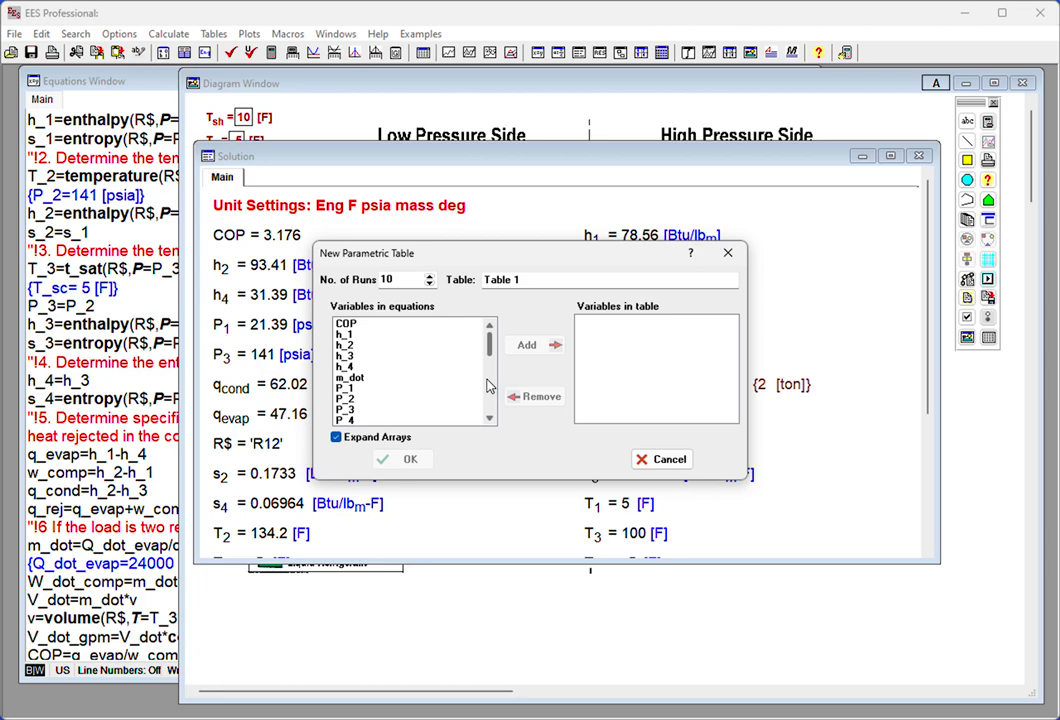
scroll(490, 385, "down", 3)
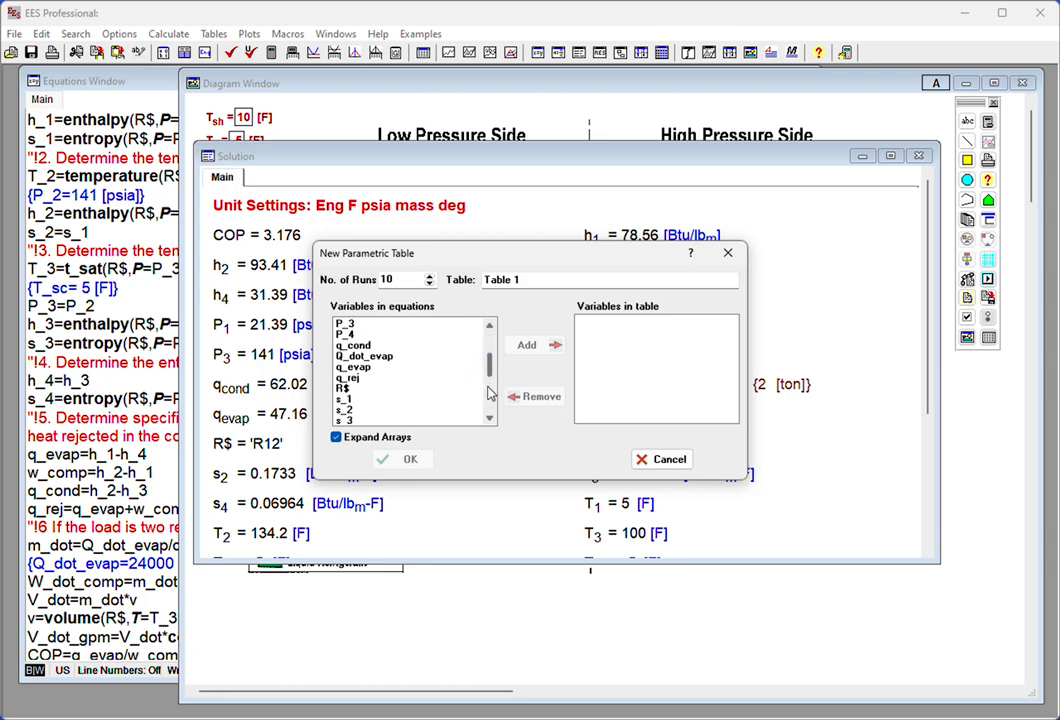
left_click(368, 389)
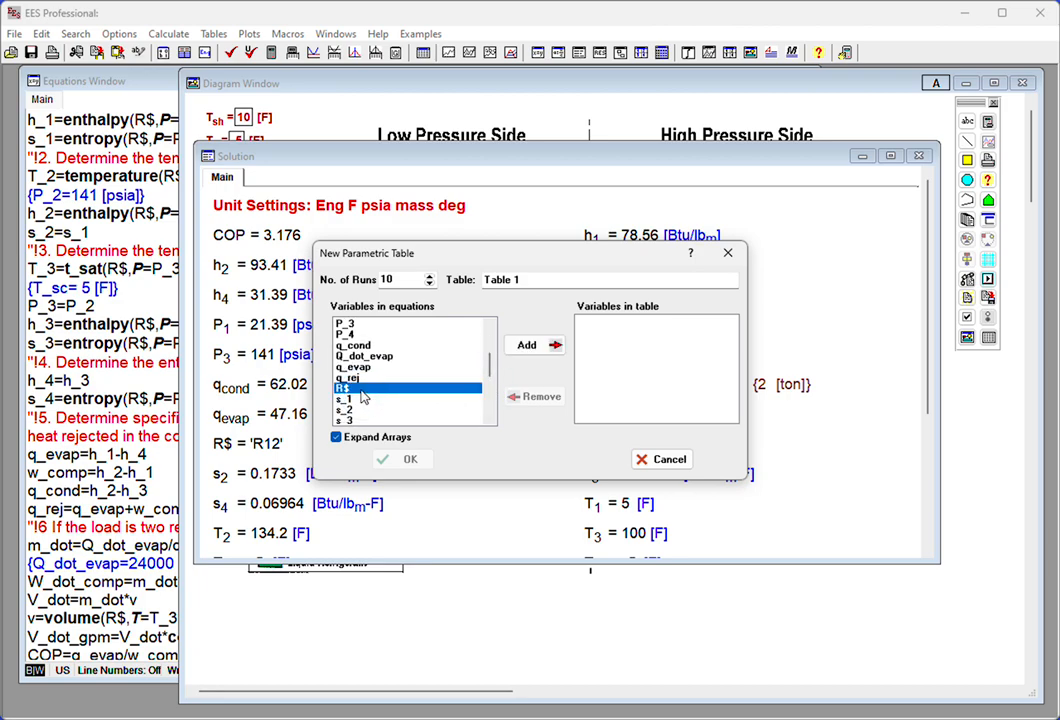
left_click(520, 350)
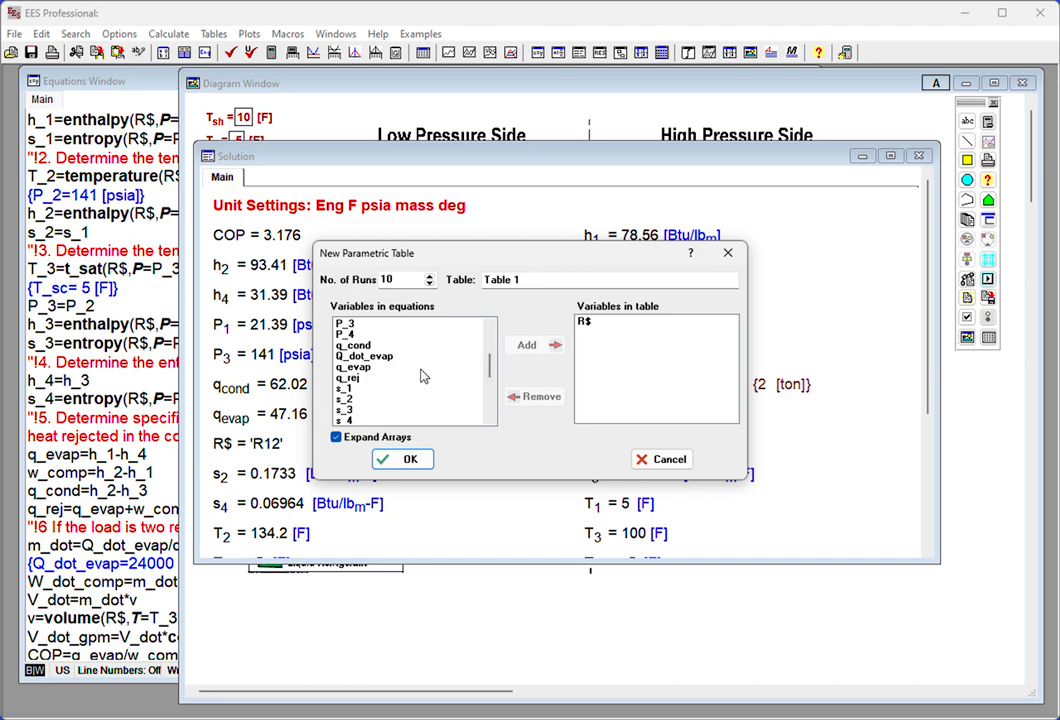
left_click(384, 368)
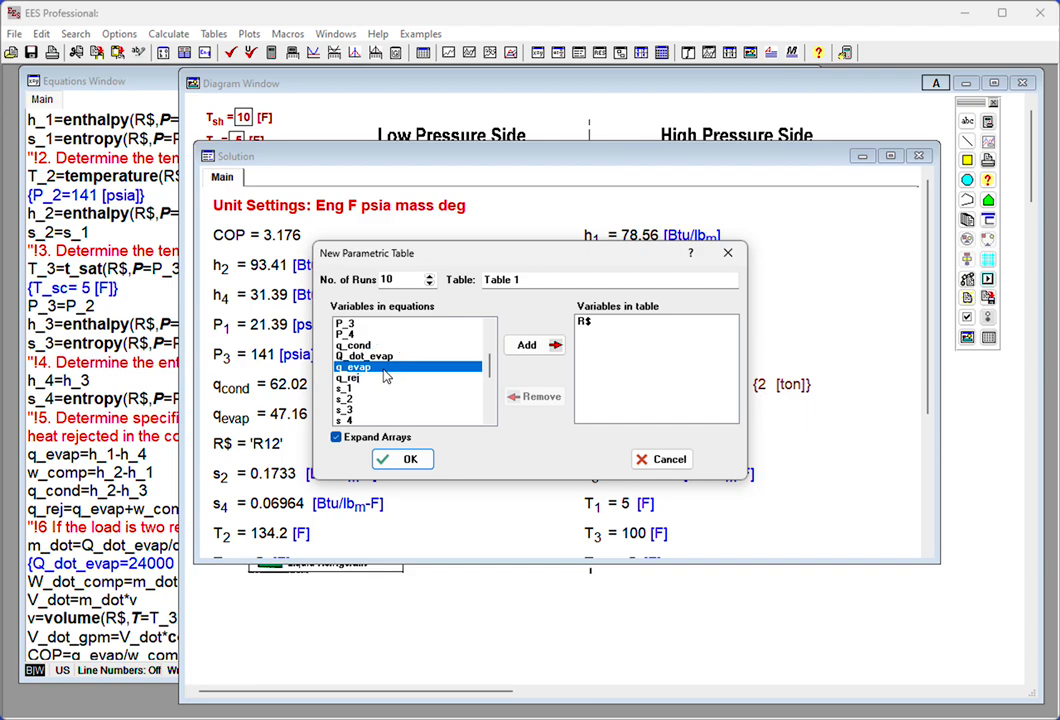
scroll(400, 385, "down", 4)
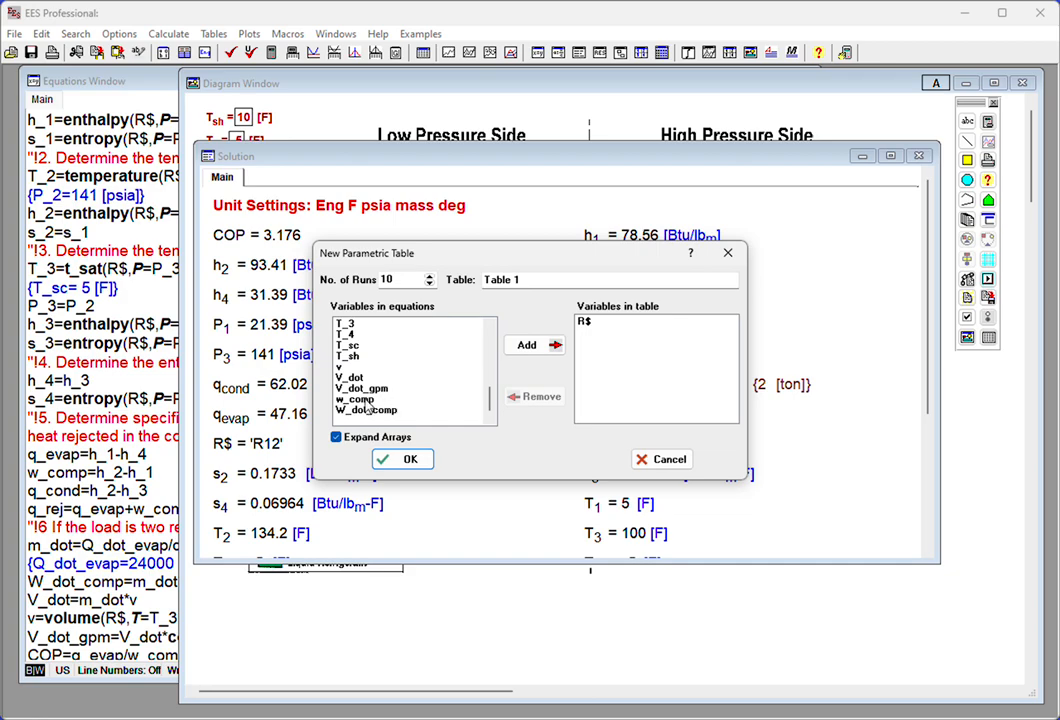
left_click(527, 344)
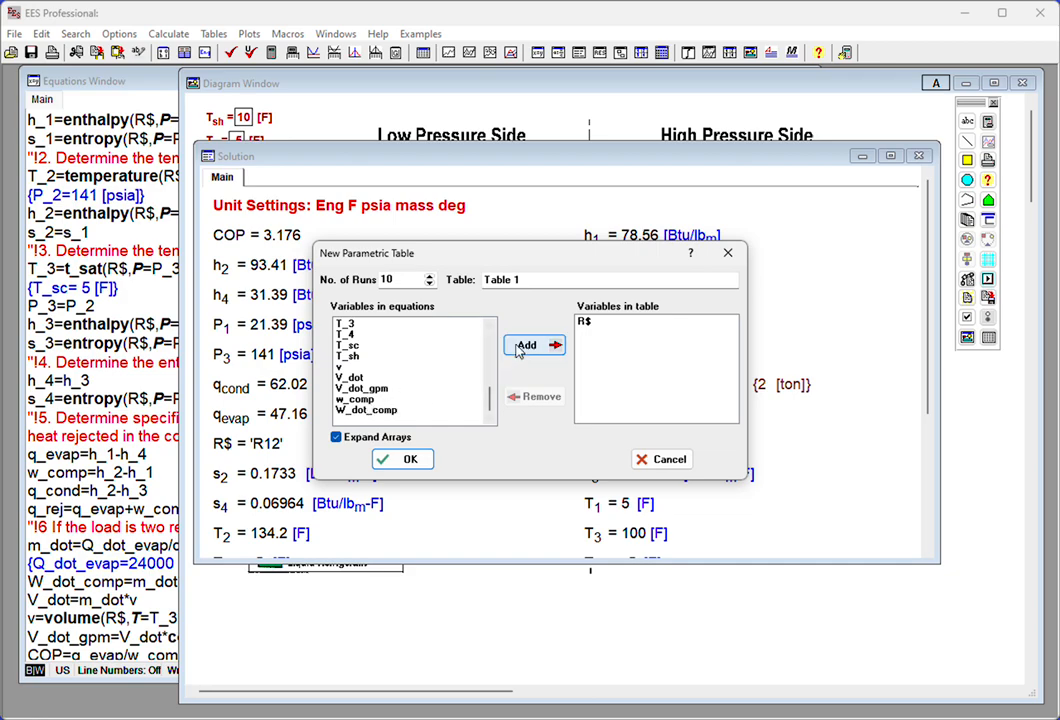
scroll(435, 398, "down", 3)
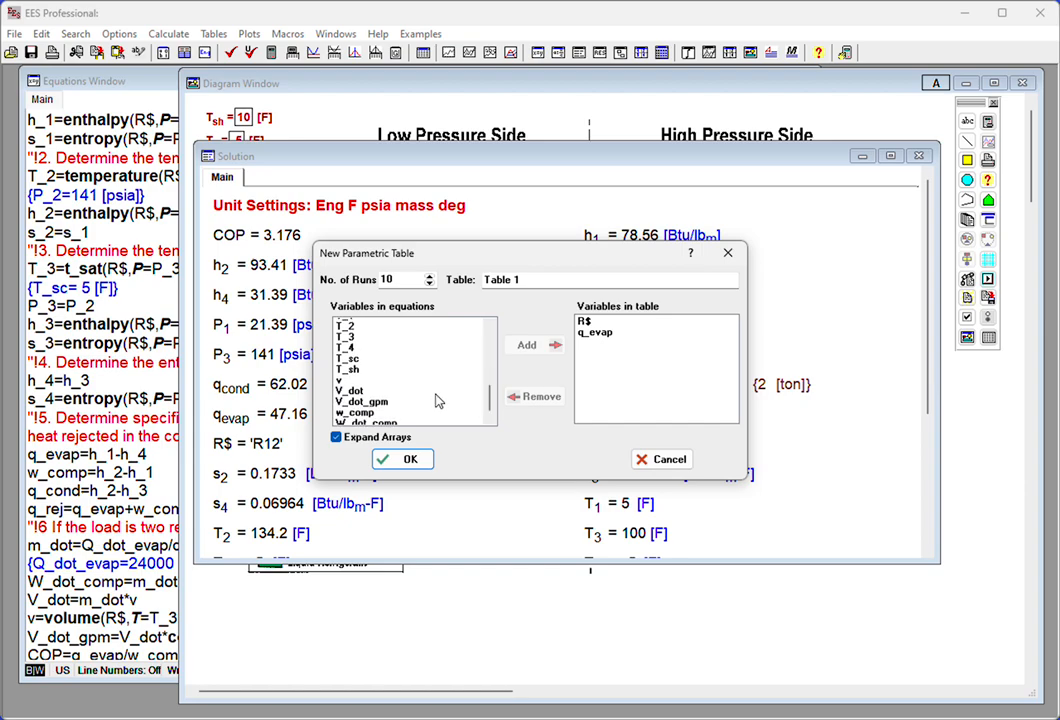
double_click(375, 399)
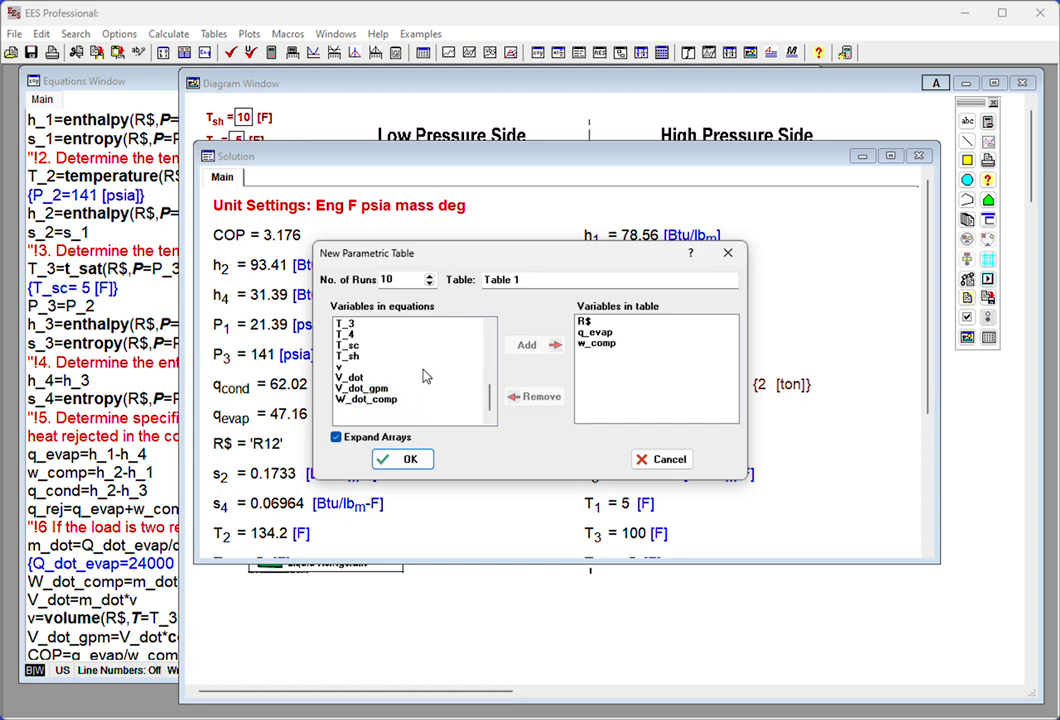
- Add q_cond and COP to the variables of the new parametric table
scroll(445, 375, "up", 6)
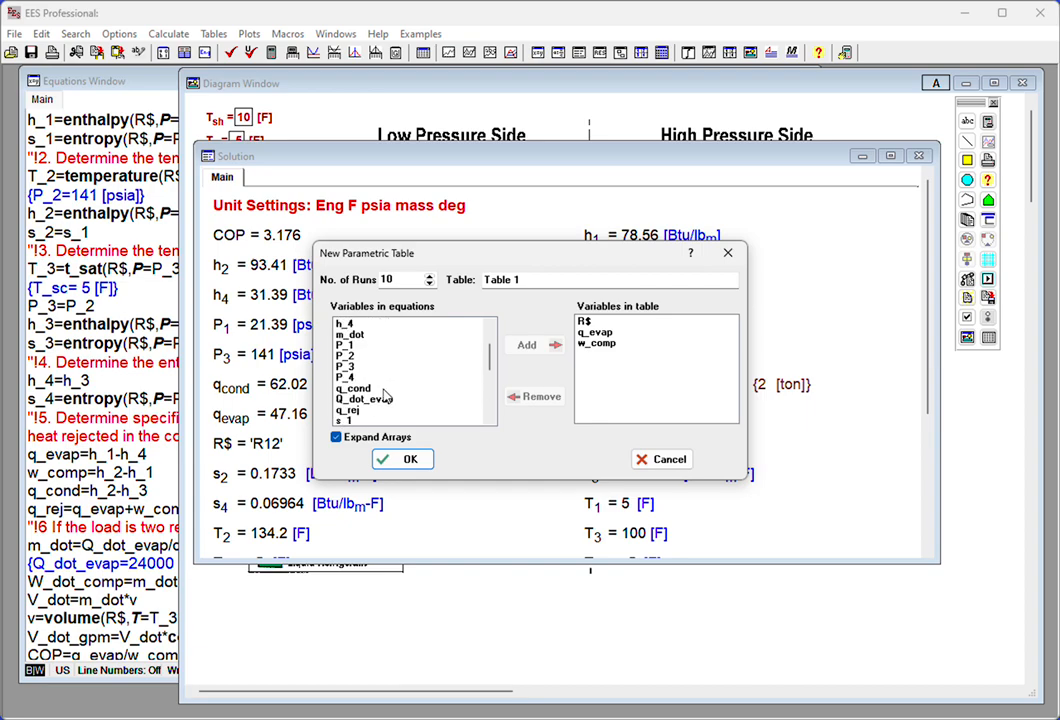
double_click(384, 390)
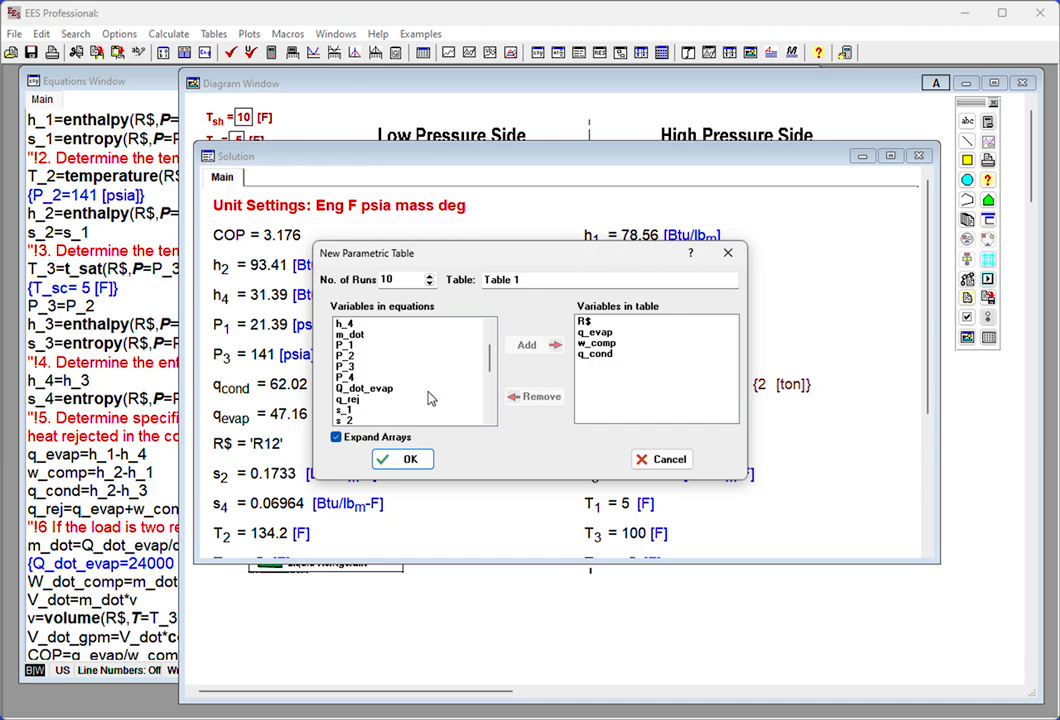
scroll(428, 398, "up", 2)
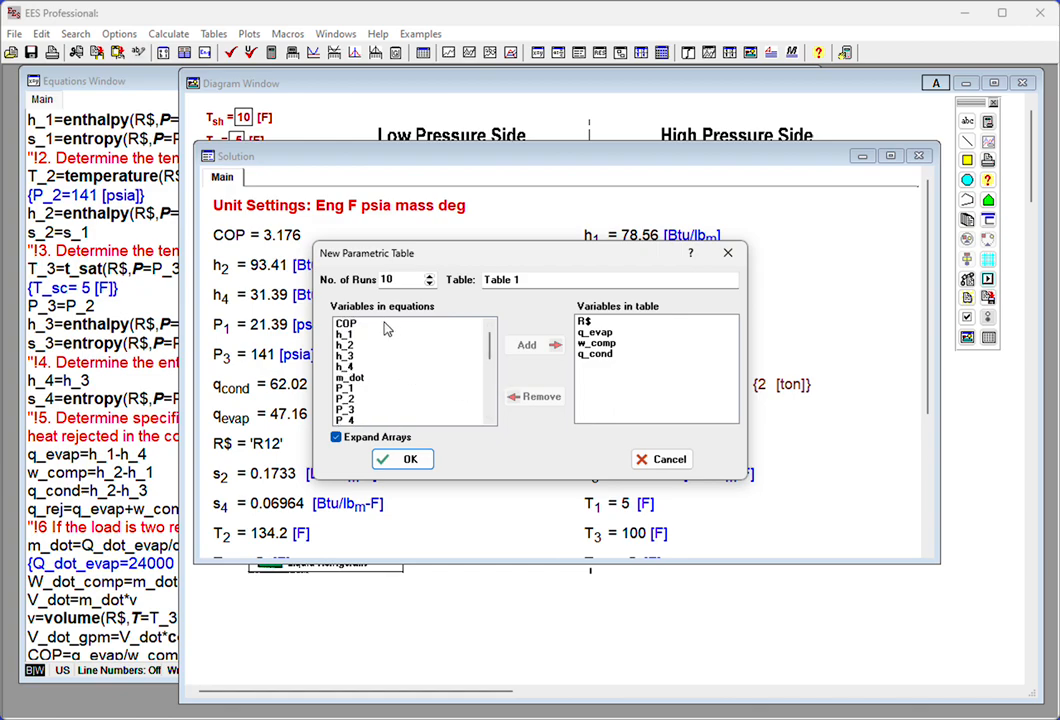
double_click(387, 329)
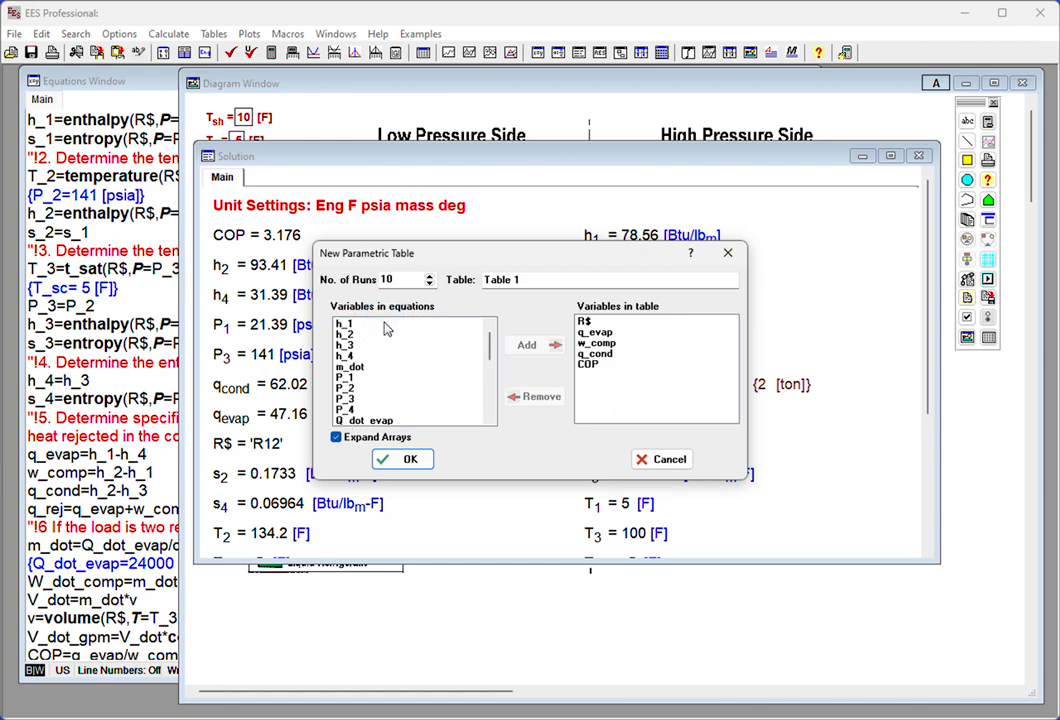
- Add W_dot_comp, V_dot_gpm and m_dot to the table variables and create the parametric table
scroll(463, 373, "down", 3)
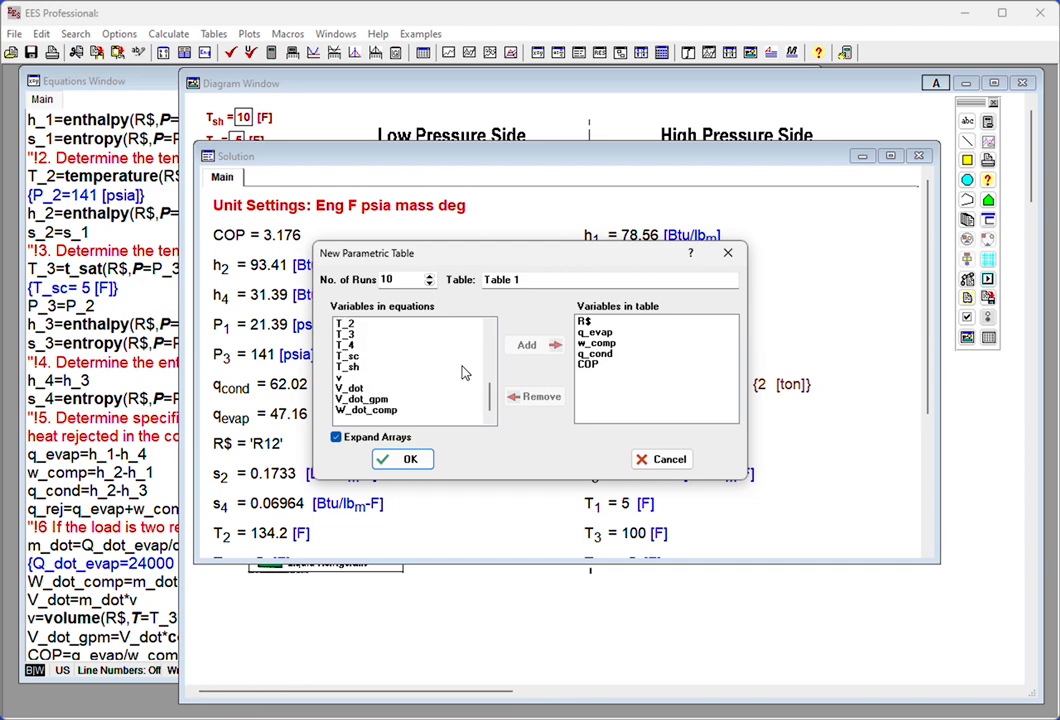
double_click(392, 410)
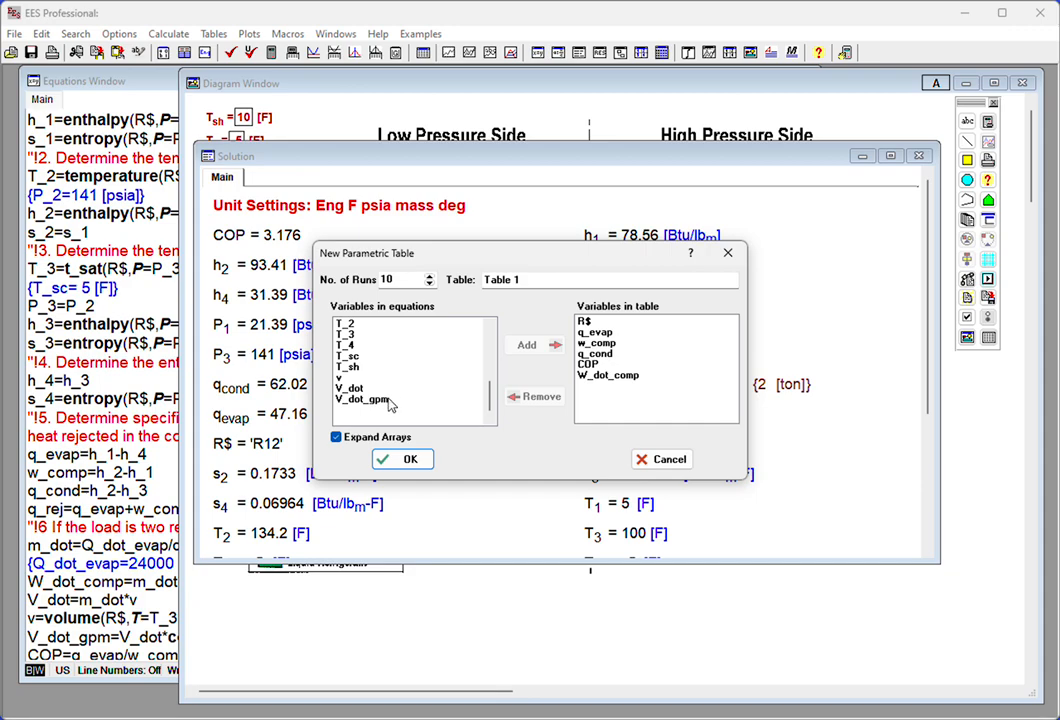
double_click(390, 401)
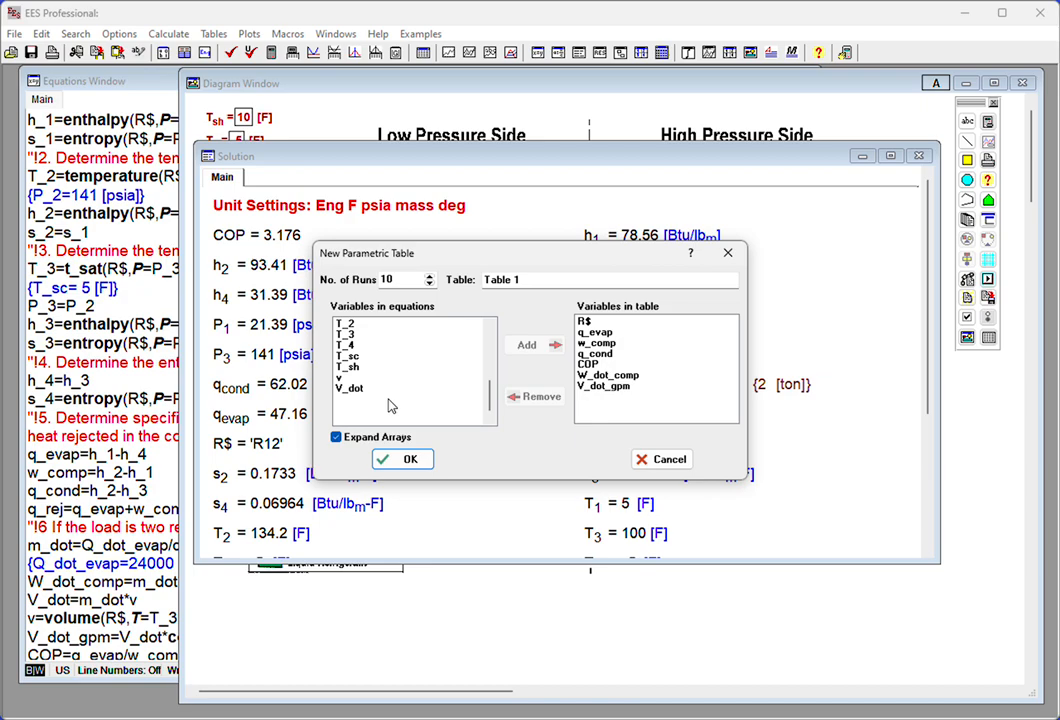
scroll(405, 375, "up", 5)
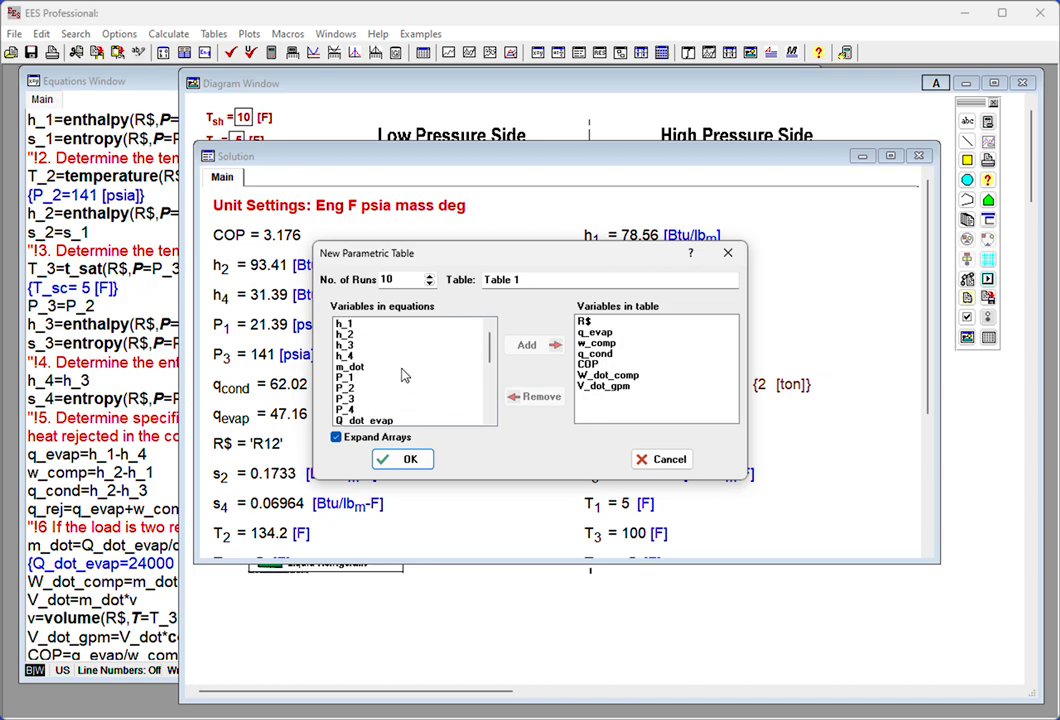
double_click(395, 367)
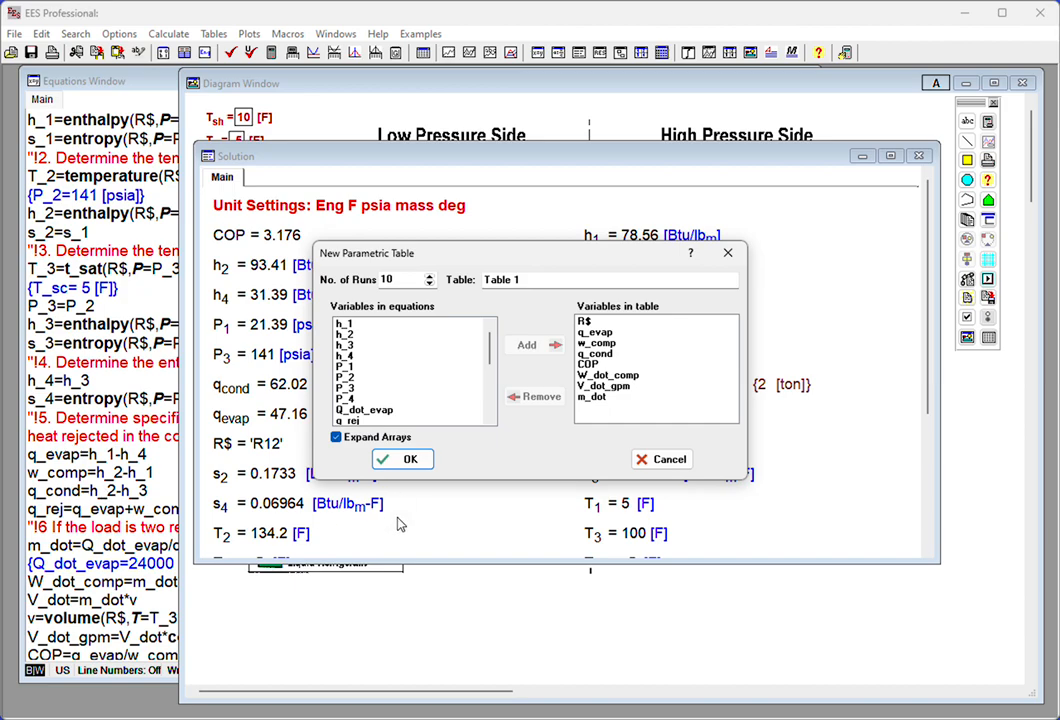
left_click(403, 459)
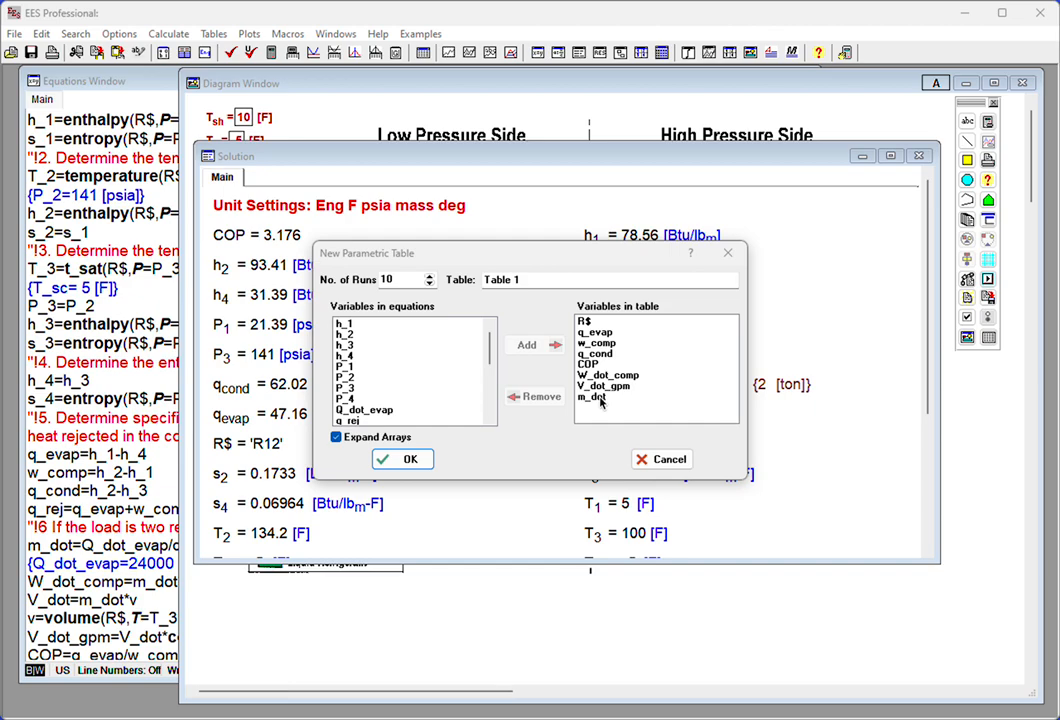
left_click(408, 460)
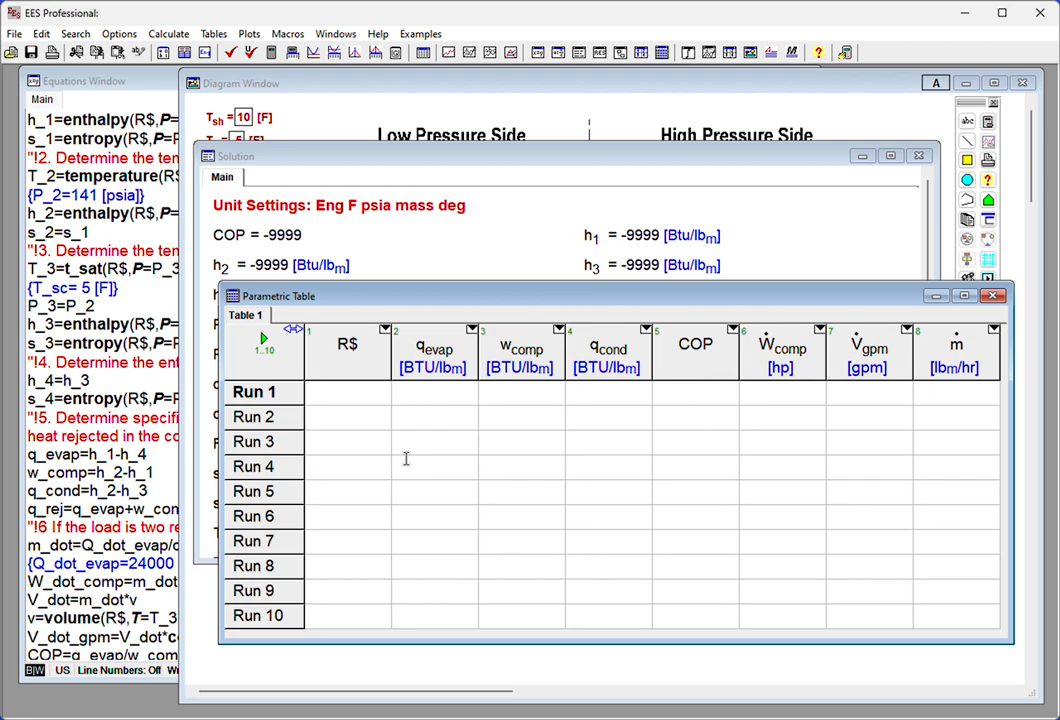
- Fill the R$ column of runs 1 to 4 with the refrigerants R12, R134a, R717 and R1234yf
left_click(350, 396)
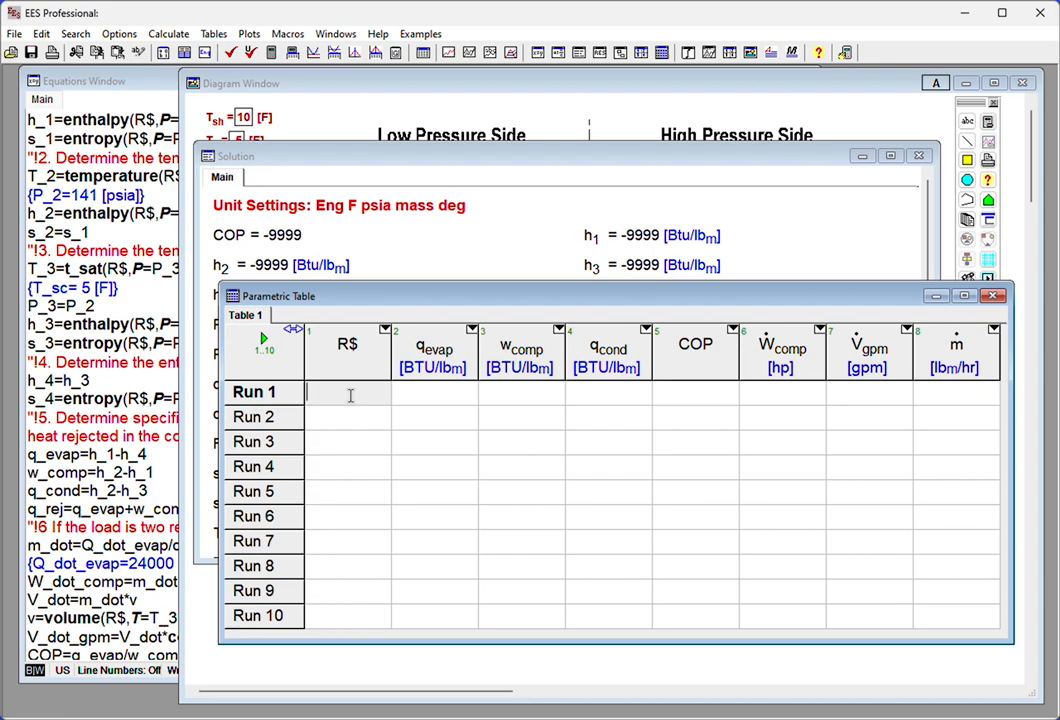
type("R12")
key("Return")
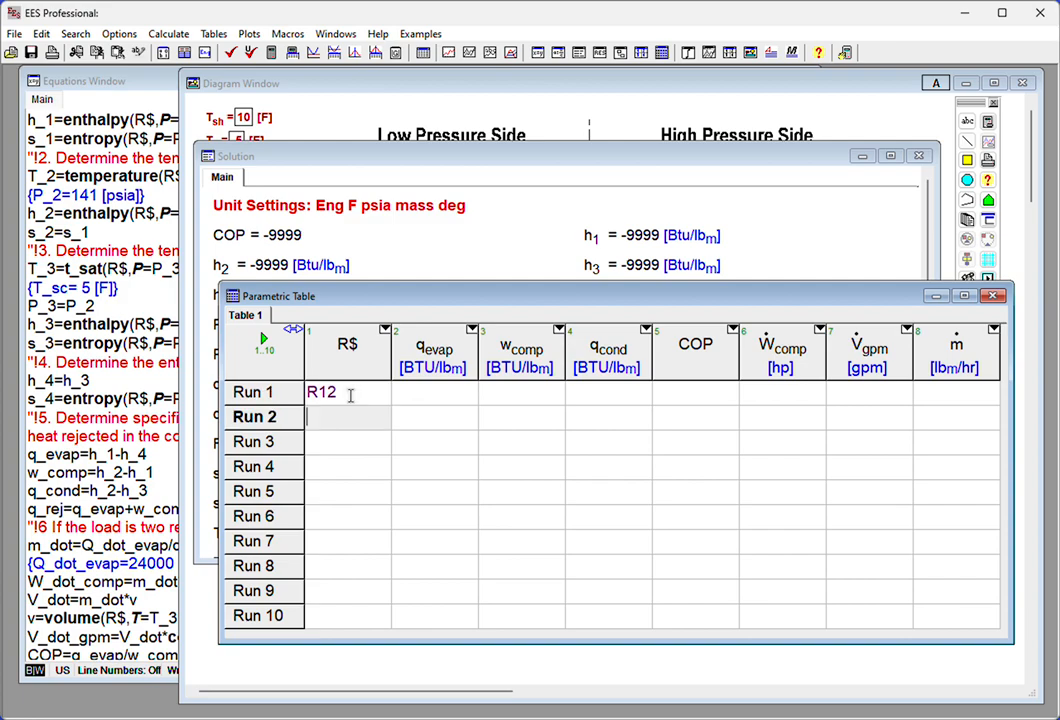
type("R134a")
key("Return")
type("R717")
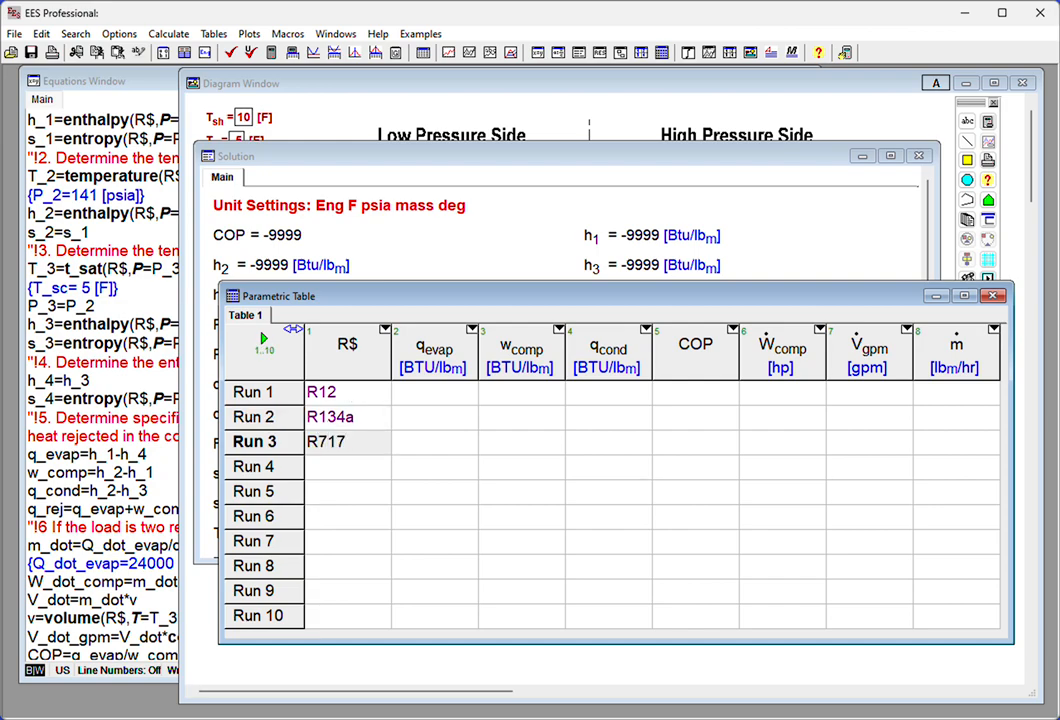
key("Return")
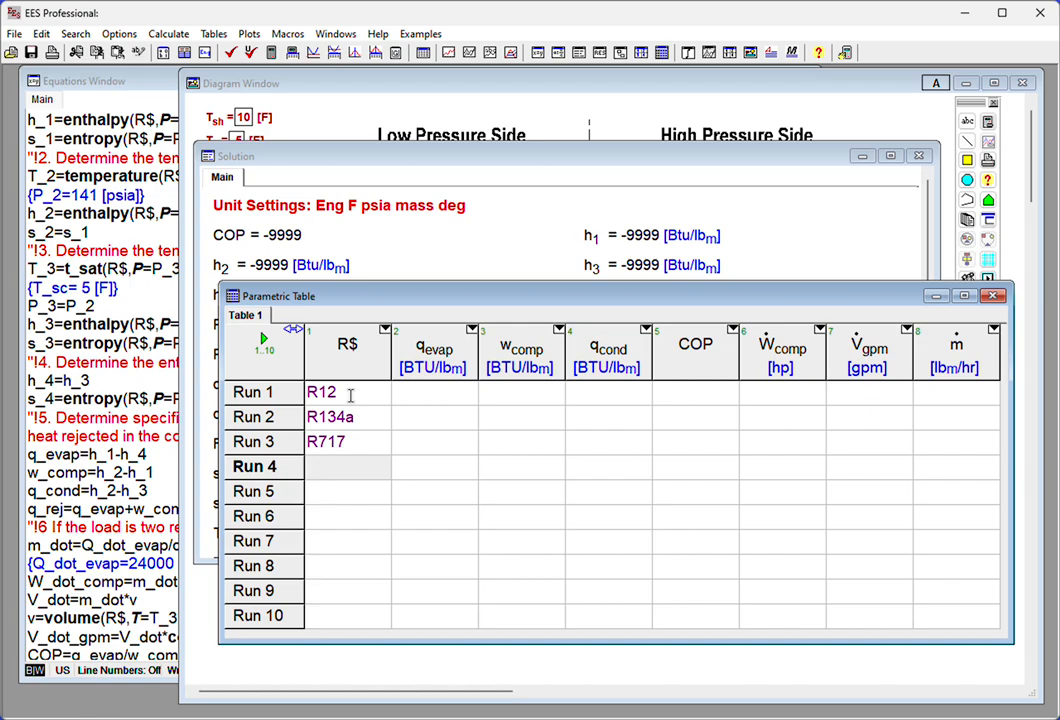
type("R1234yf")
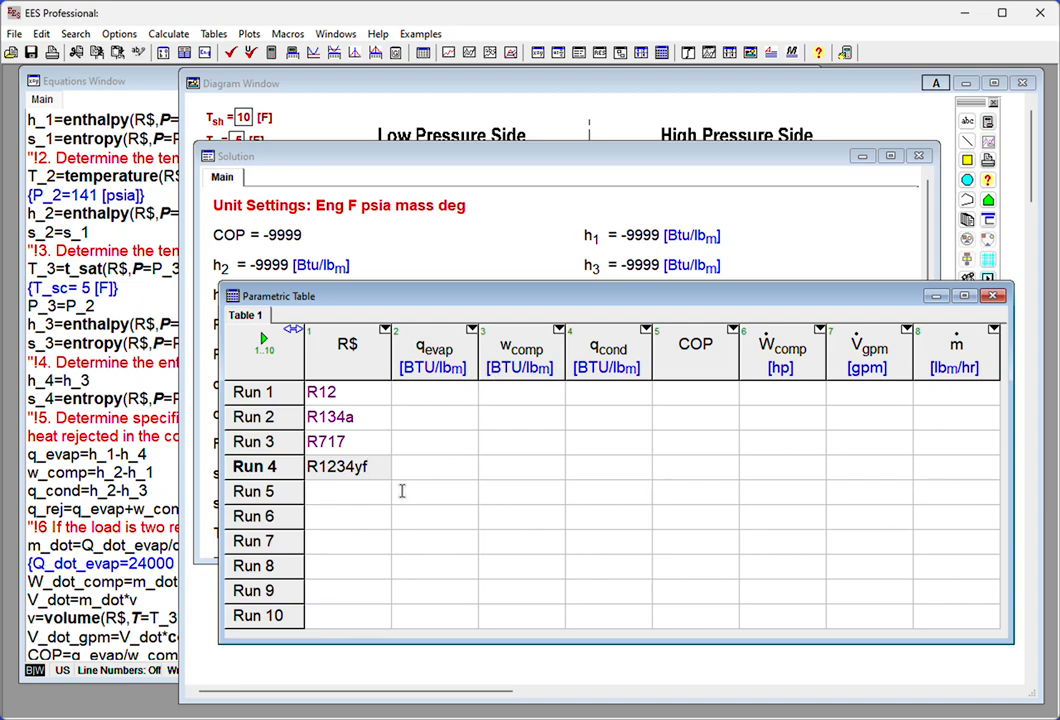
- Delete all runs after row 4 from the parametric table
right_click(268, 499)
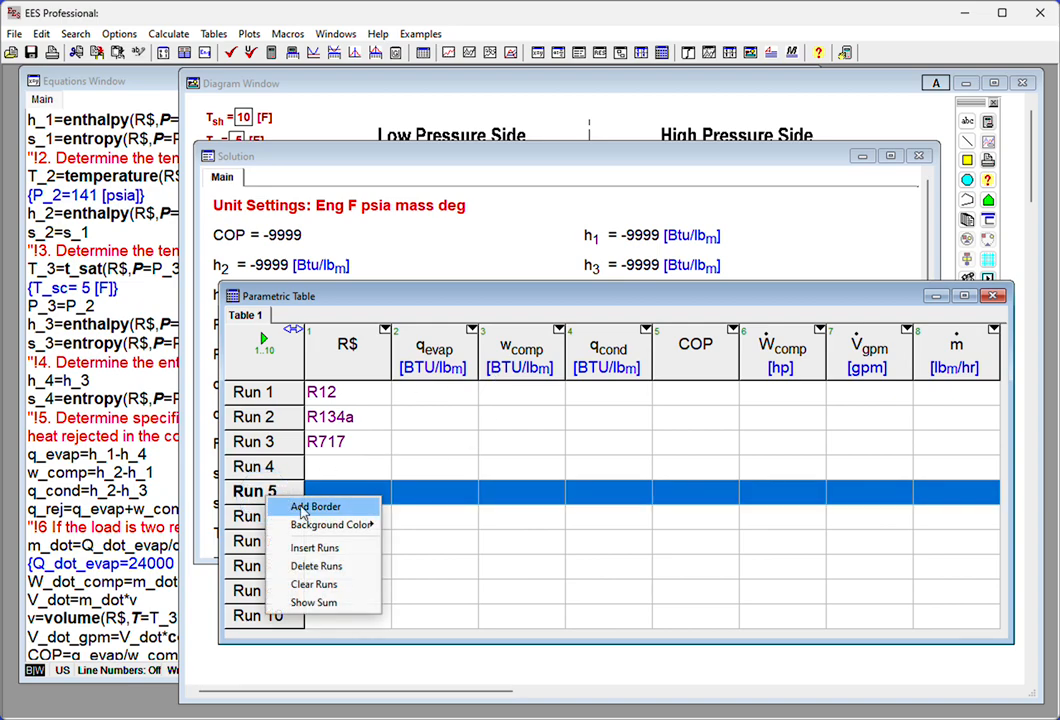
left_click(323, 567)
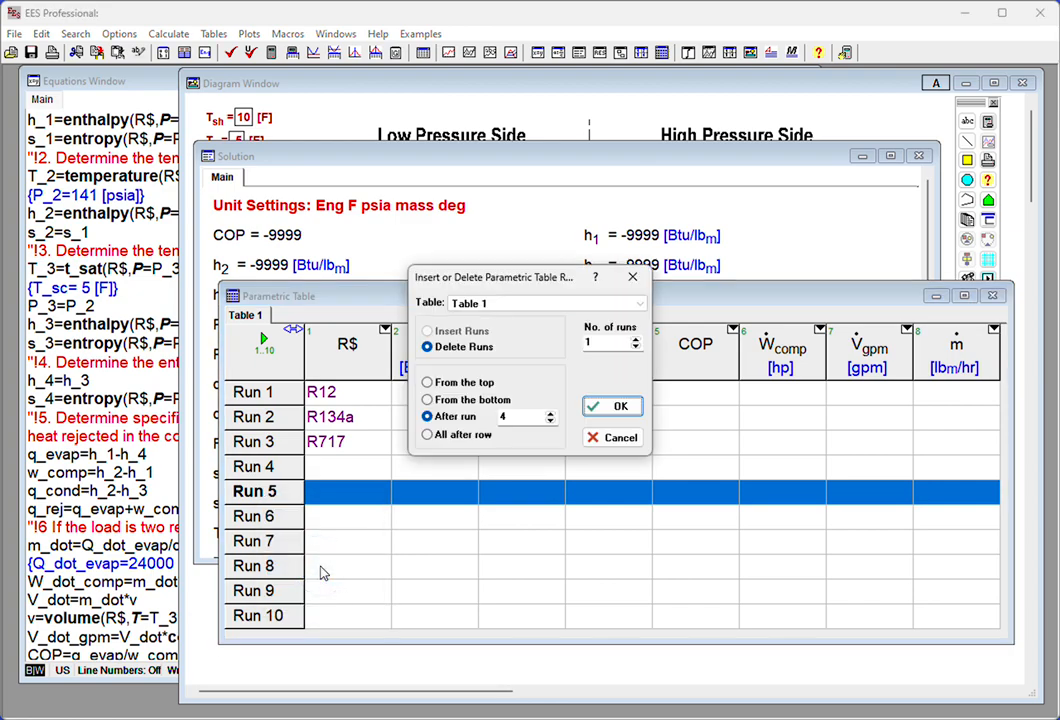
left_click(428, 435)
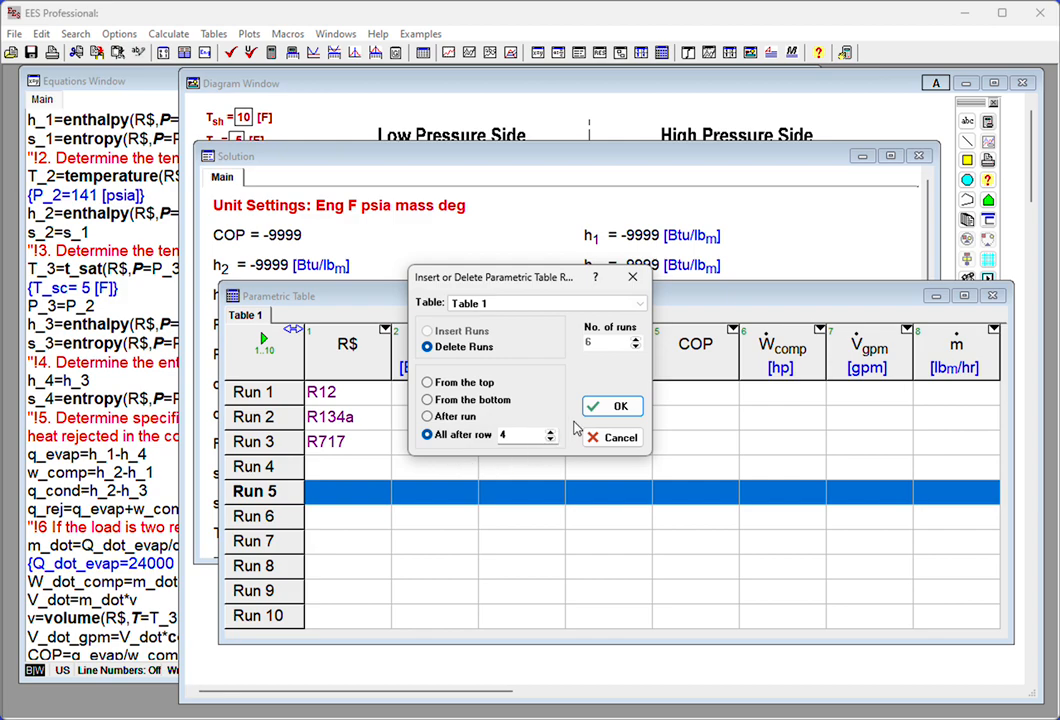
left_click(607, 406)
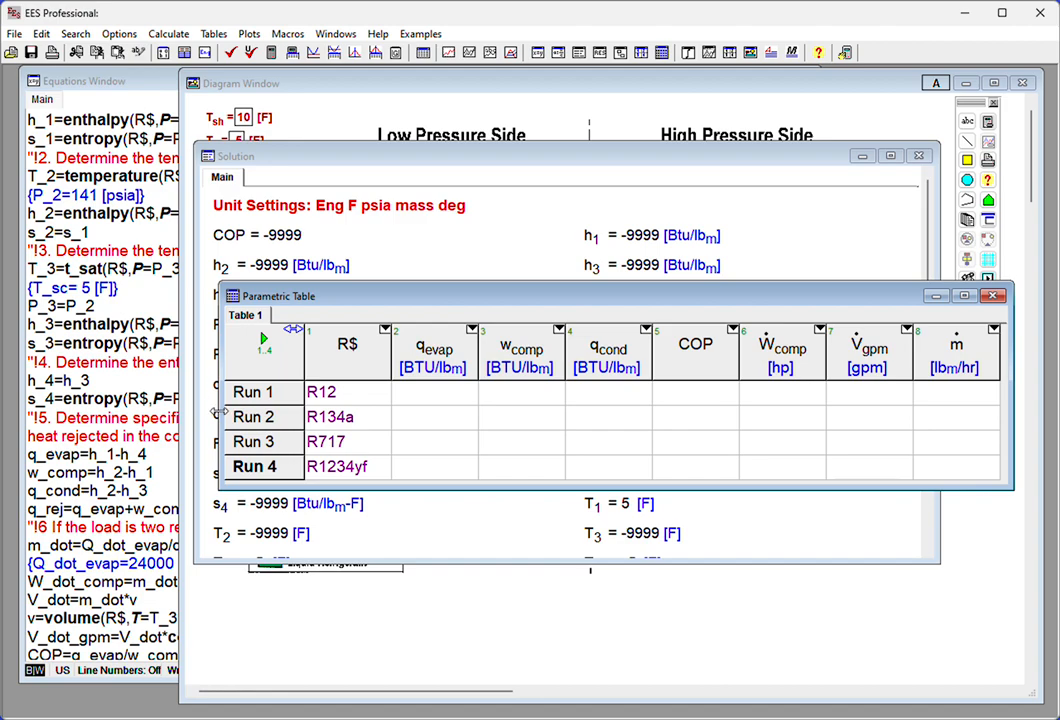
- Move the parametric table window over the equations and solve the table for its four refrigerant runs
left_click_drag(220, 412, 106, 416)
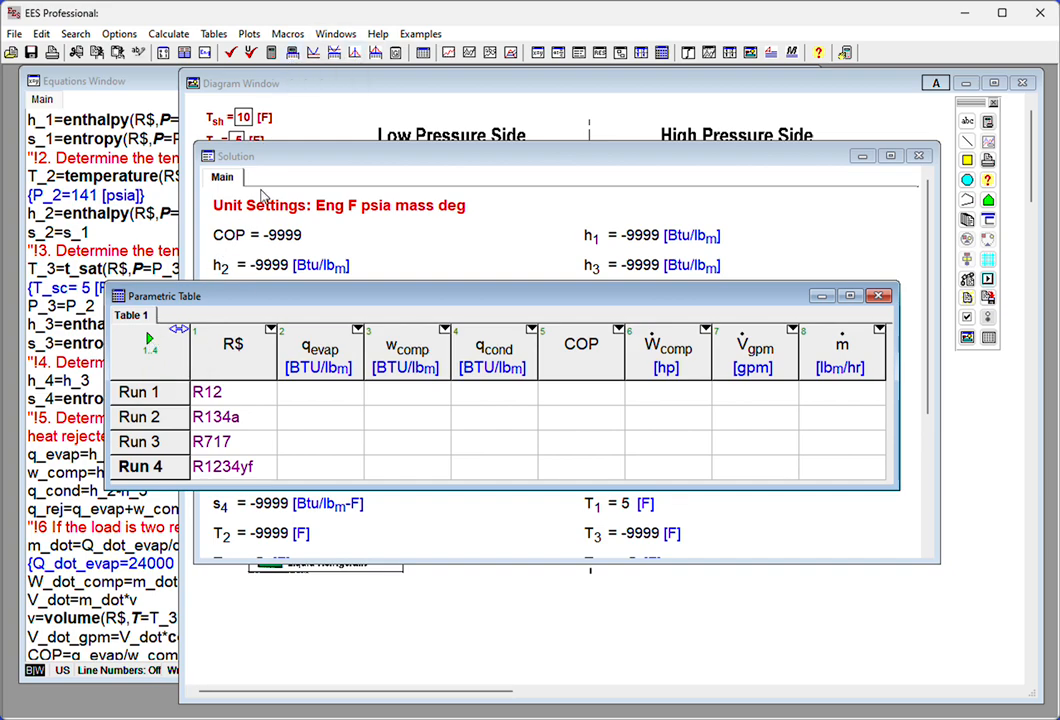
left_click(291, 51)
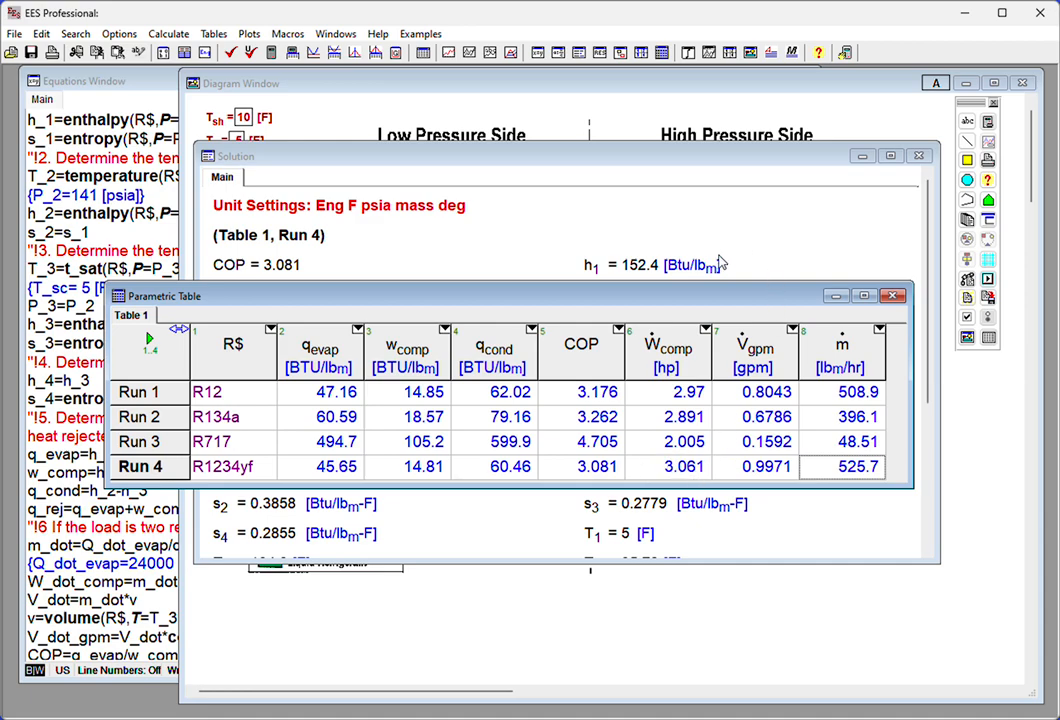
- In the Solution window, make R$ a key variable with a pale yellow background and view the key variables list
left_click(762, 121)
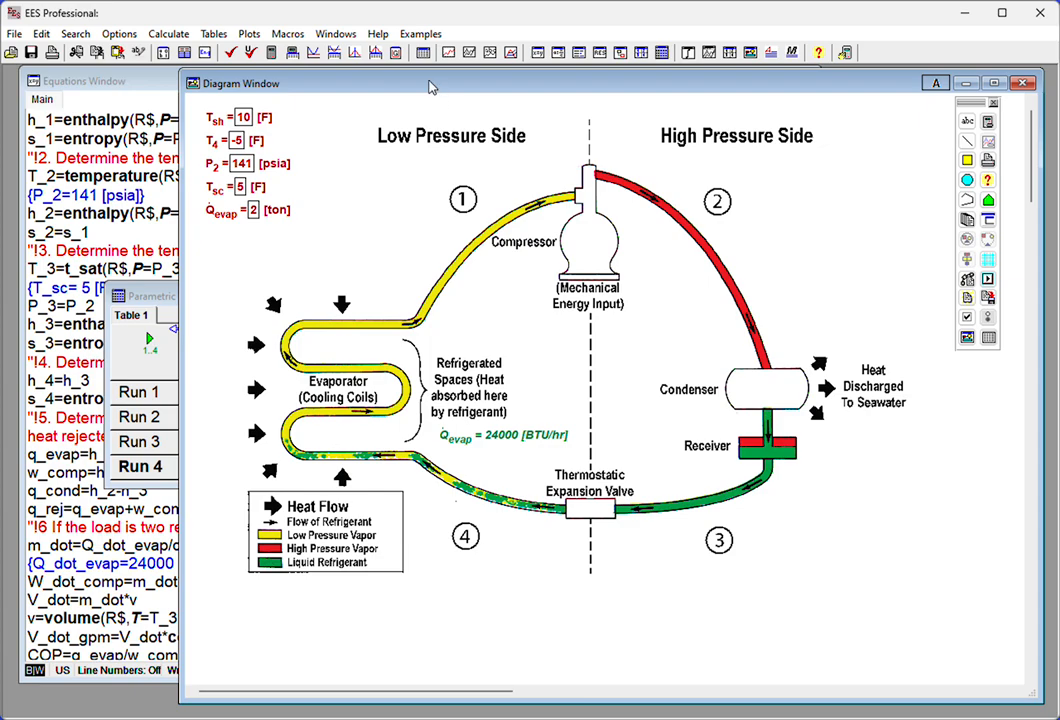
left_click(578, 55)
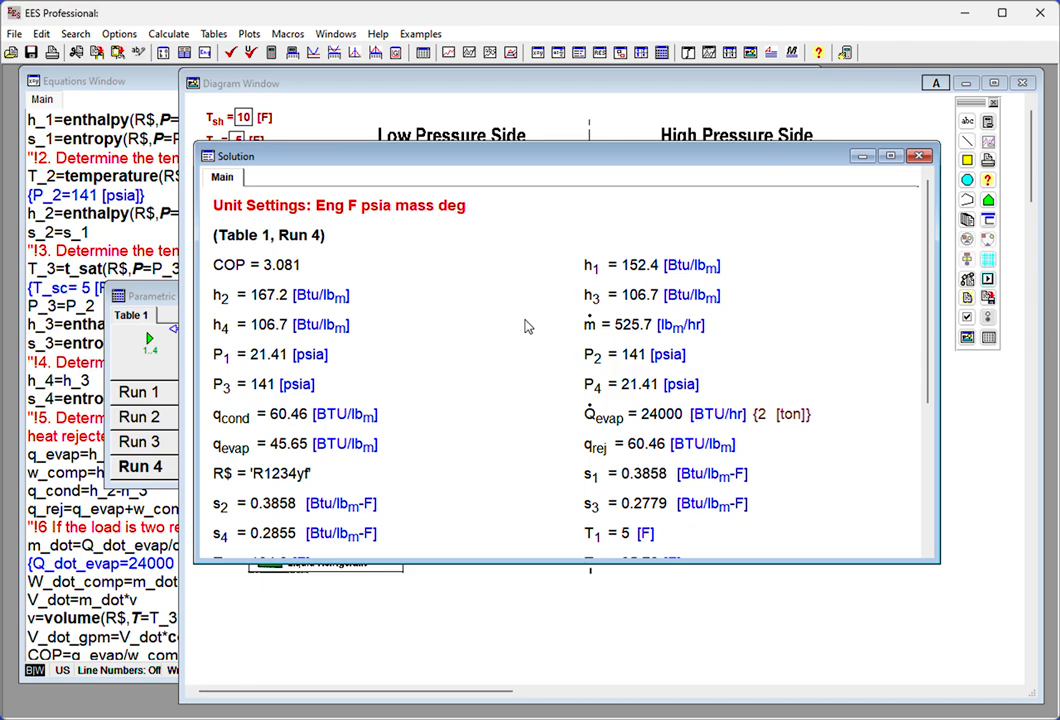
scroll(527, 326, "down", 3)
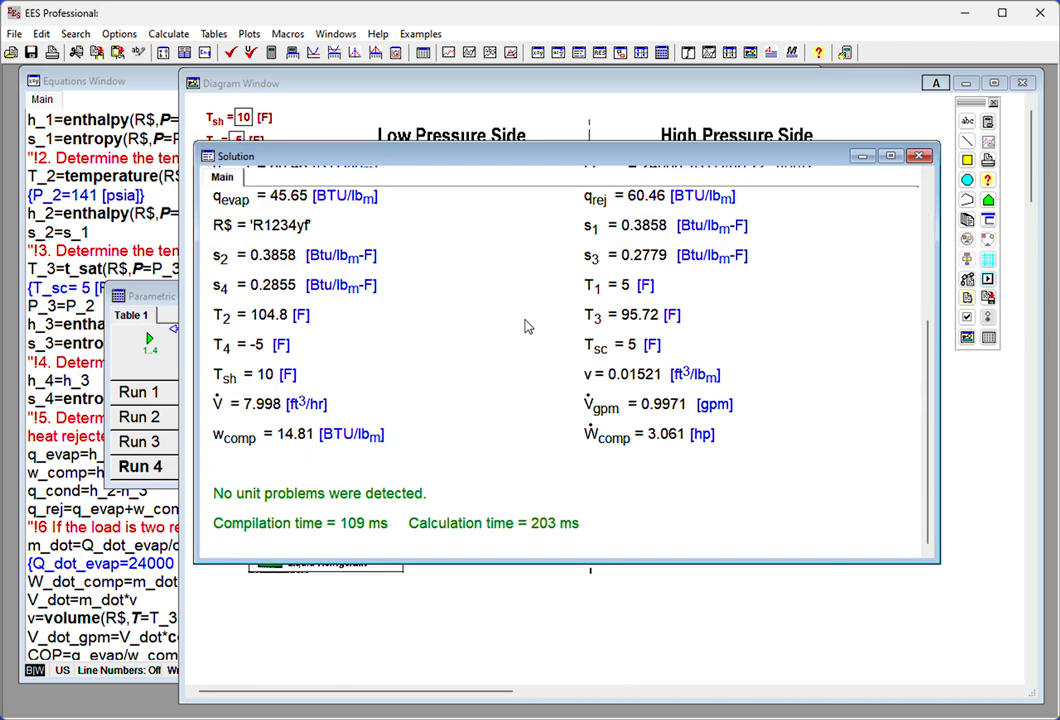
double_click(271, 229)
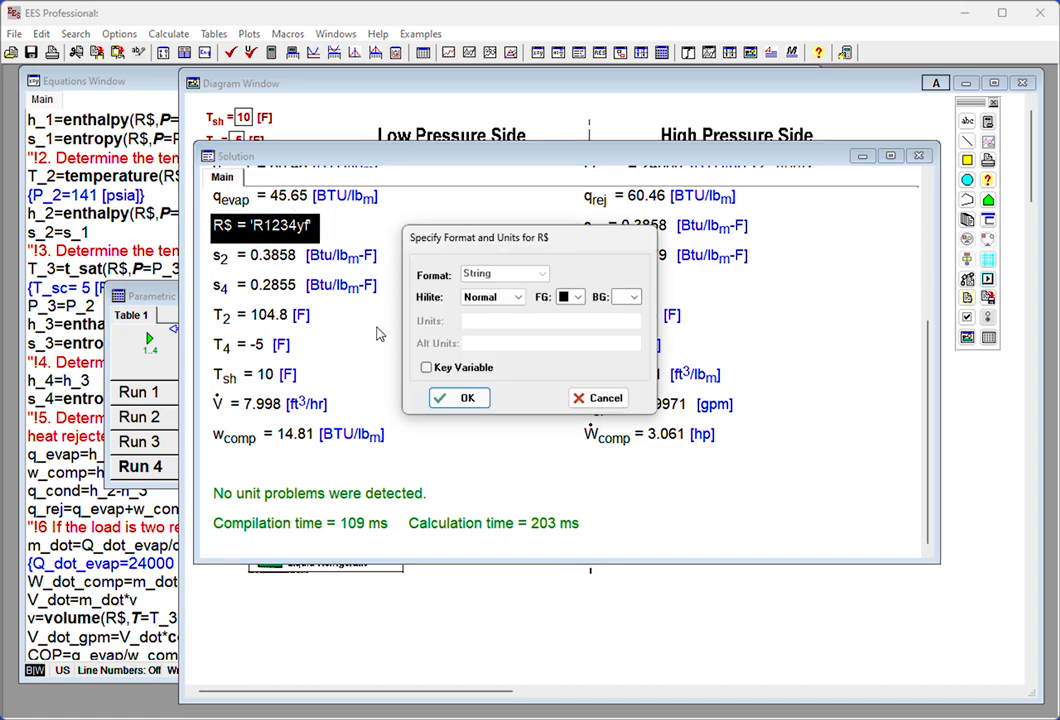
left_click(427, 369)
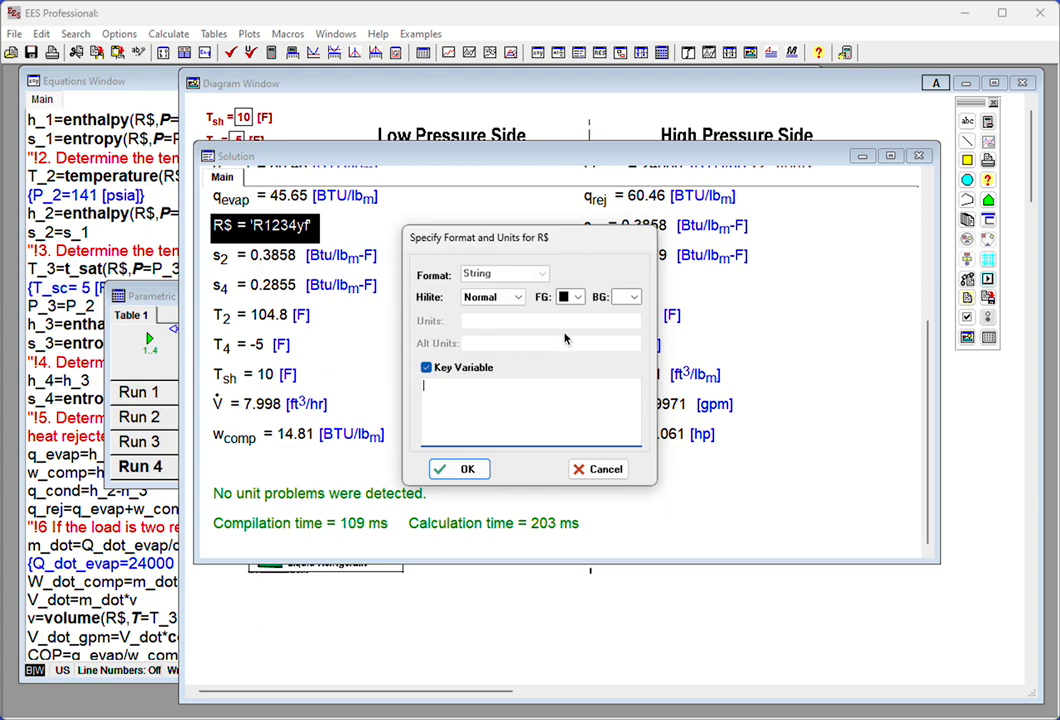
left_click(634, 298)
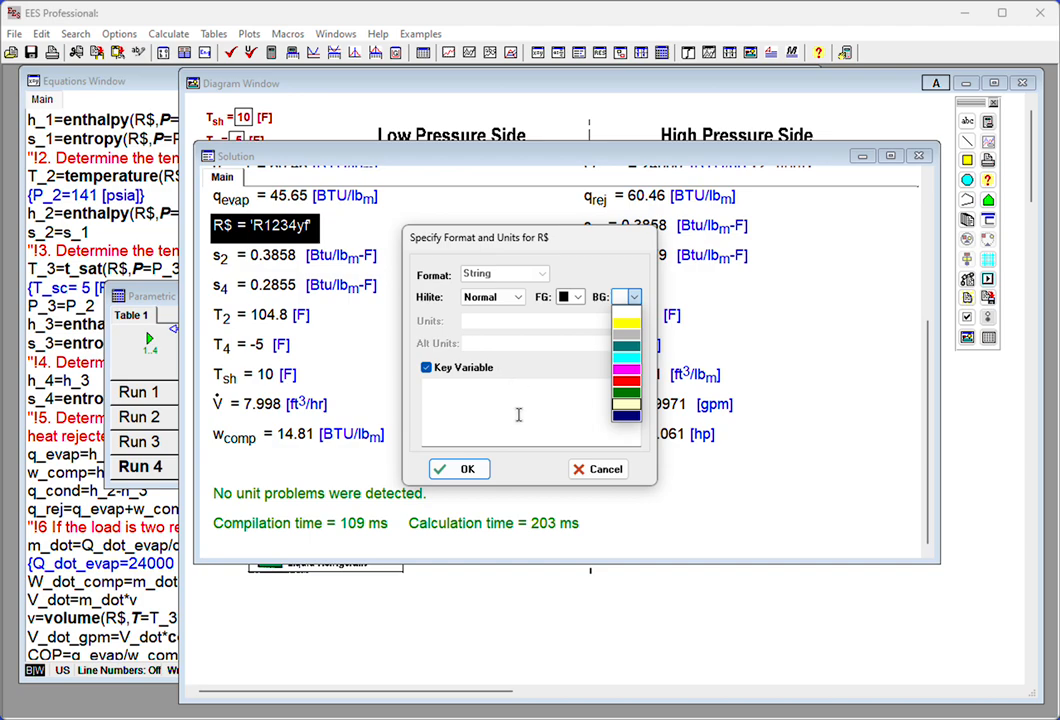
left_click(472, 474)
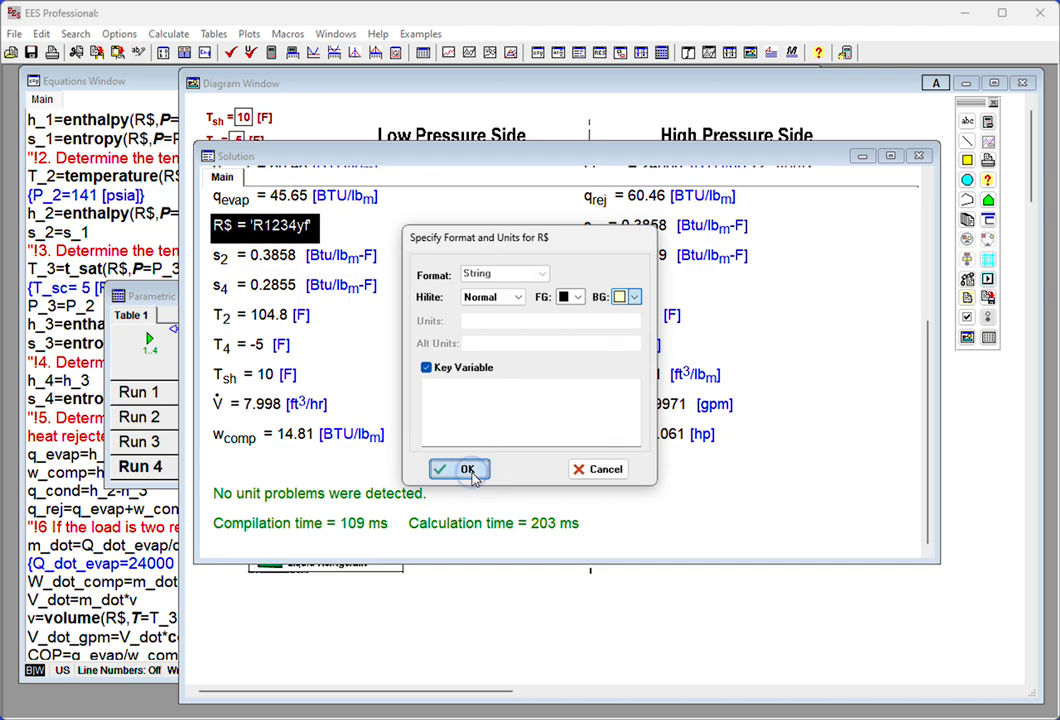
left_click(472, 474)
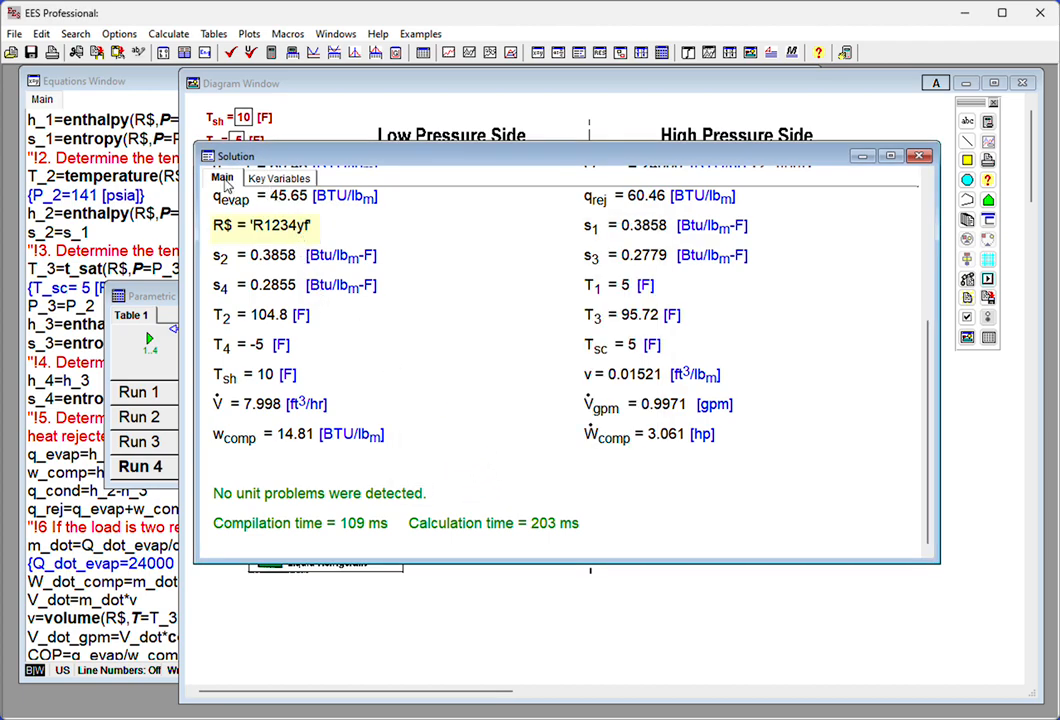
left_click(270, 180)
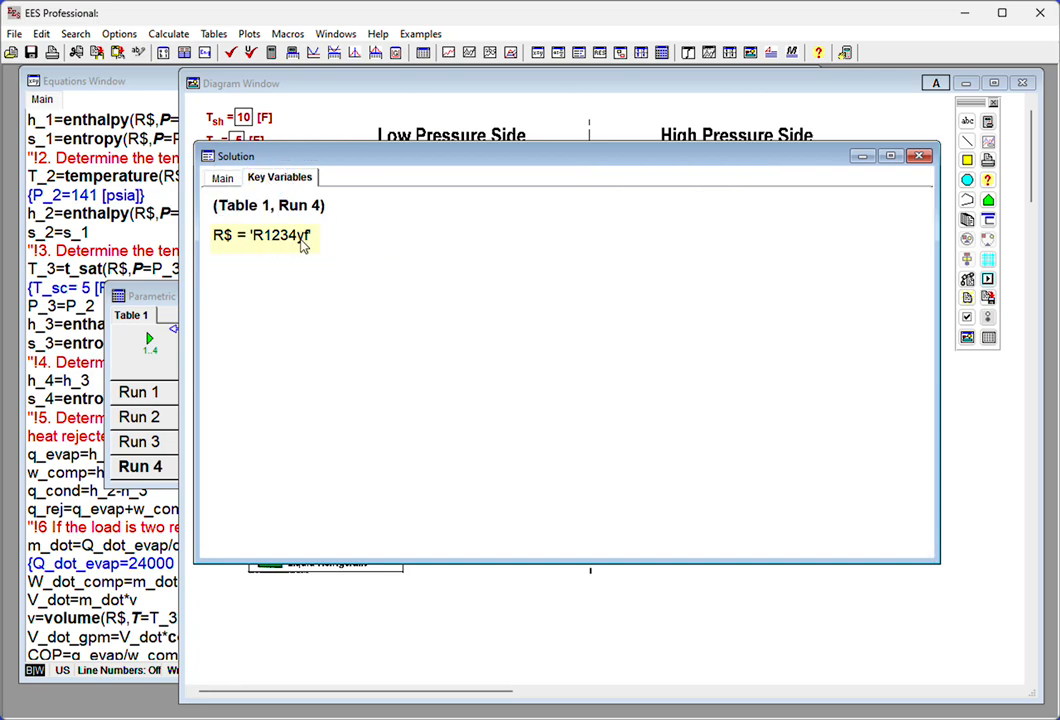
- Return to the main solution list and make q_evap a key variable with a pale yellow background
left_click(224, 178)
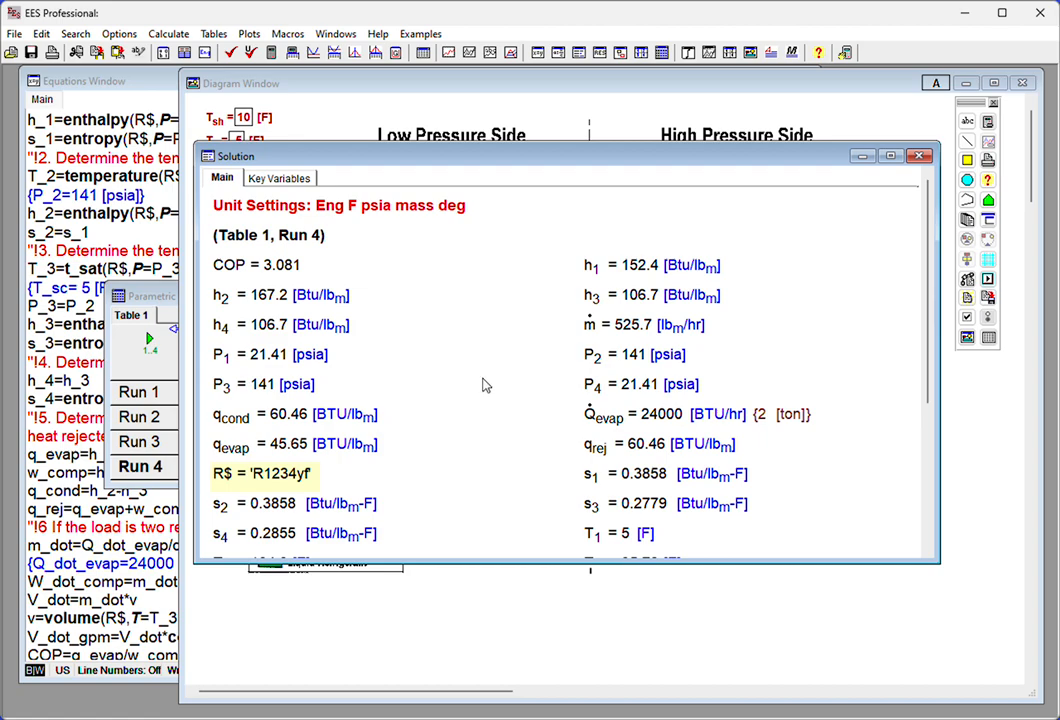
double_click(277, 452)
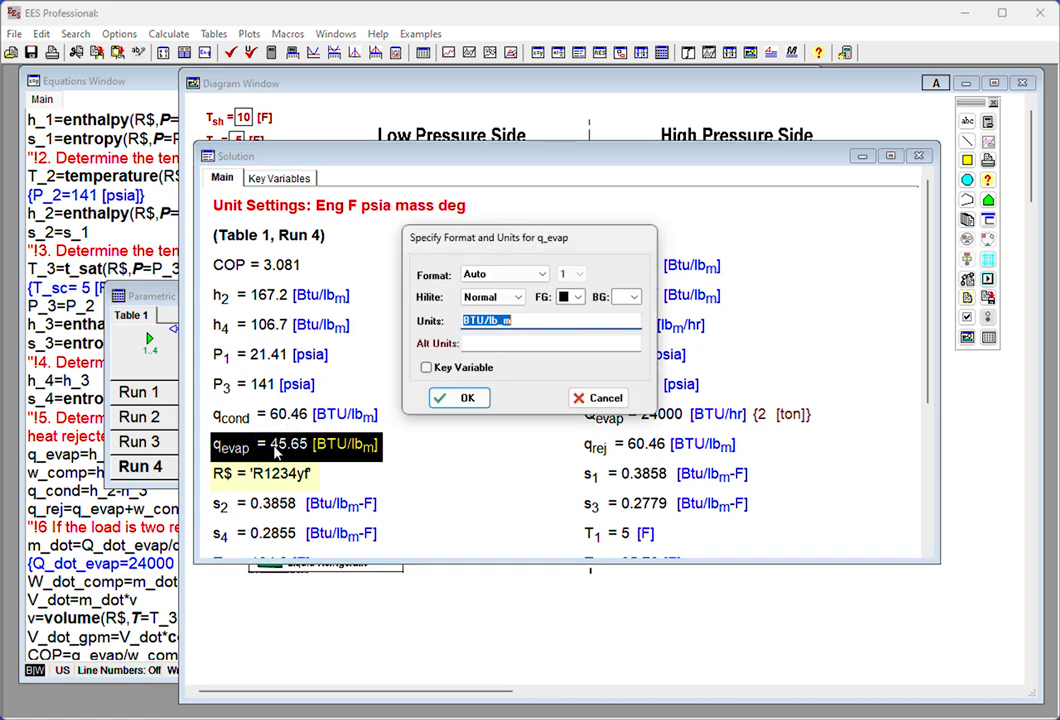
left_click(426, 368)
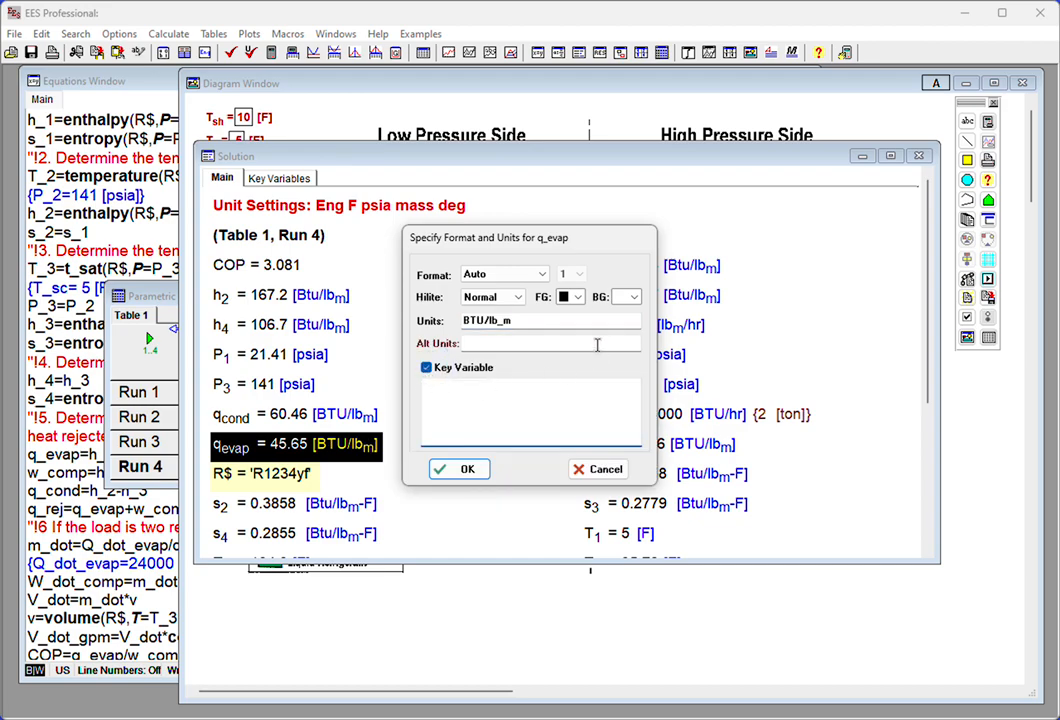
left_click(626, 297)
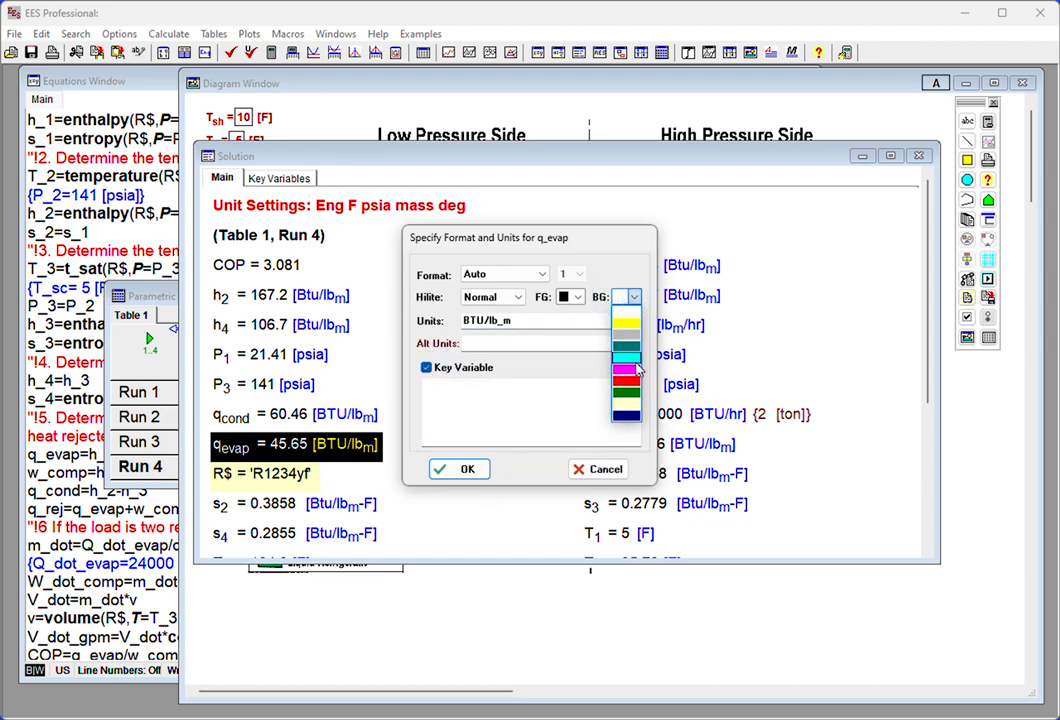
left_click(624, 404)
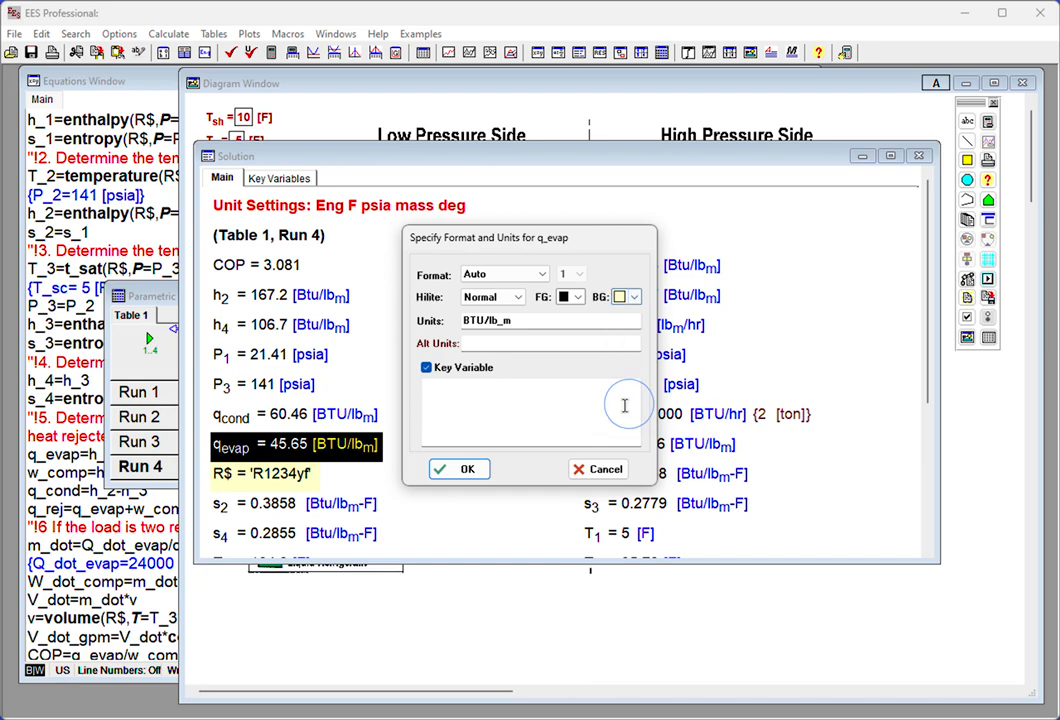
left_click(462, 469)
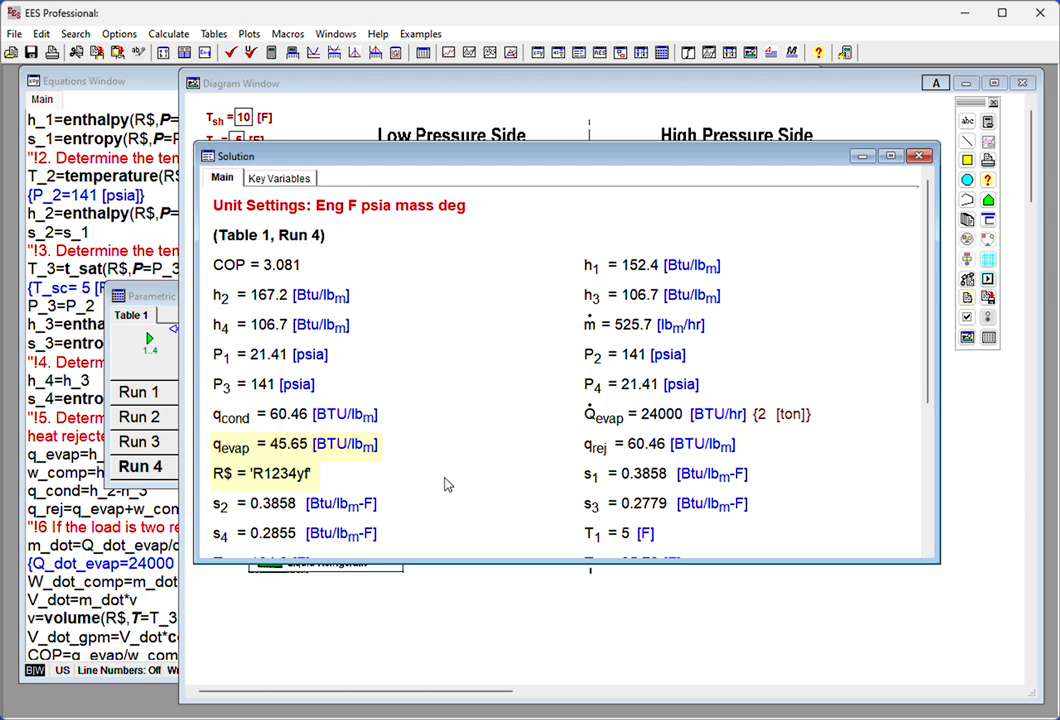
- Give w_comp a pale yellow background in the solution list and make it a key variable
scroll(471, 485, "down", 5)
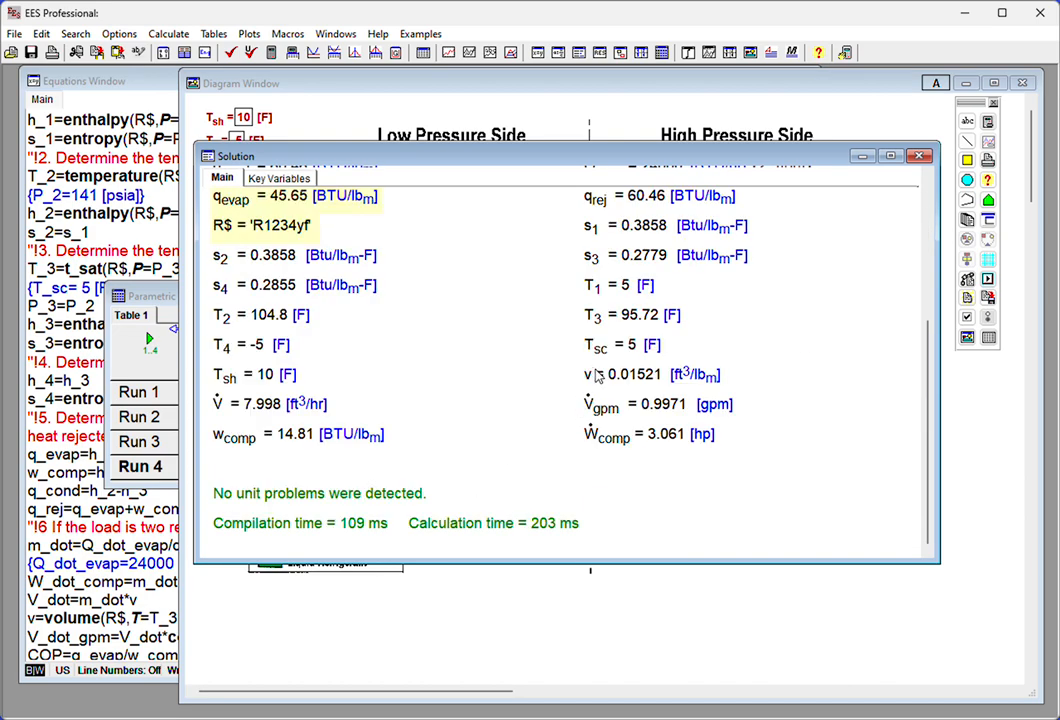
double_click(365, 432)
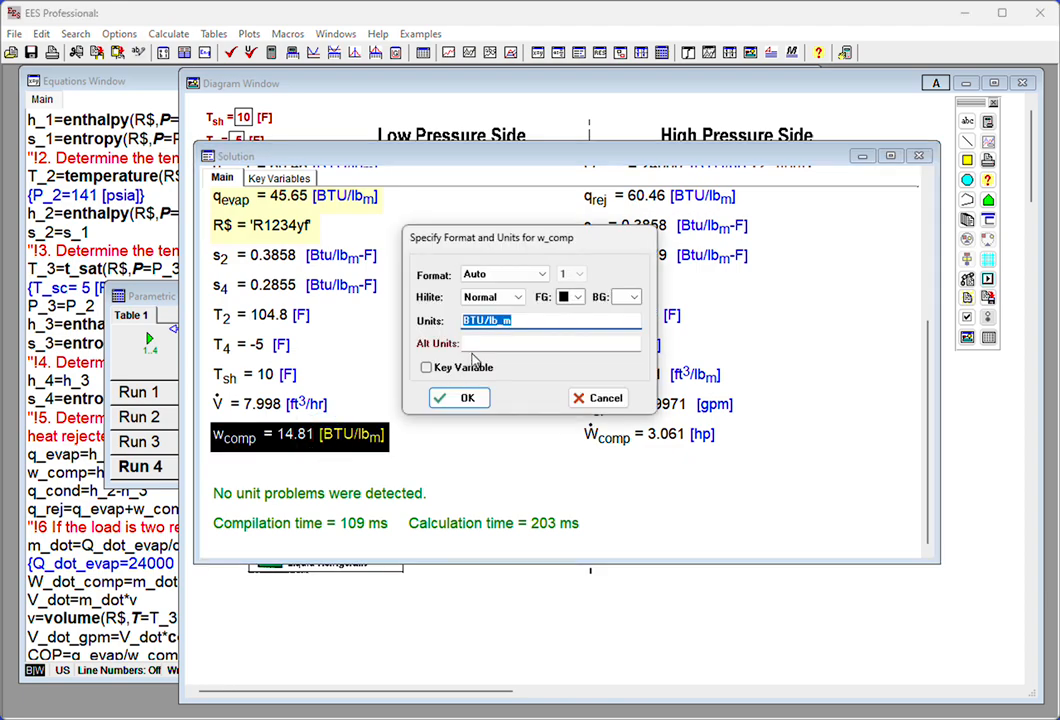
left_click(633, 297)
left_click(626, 404)
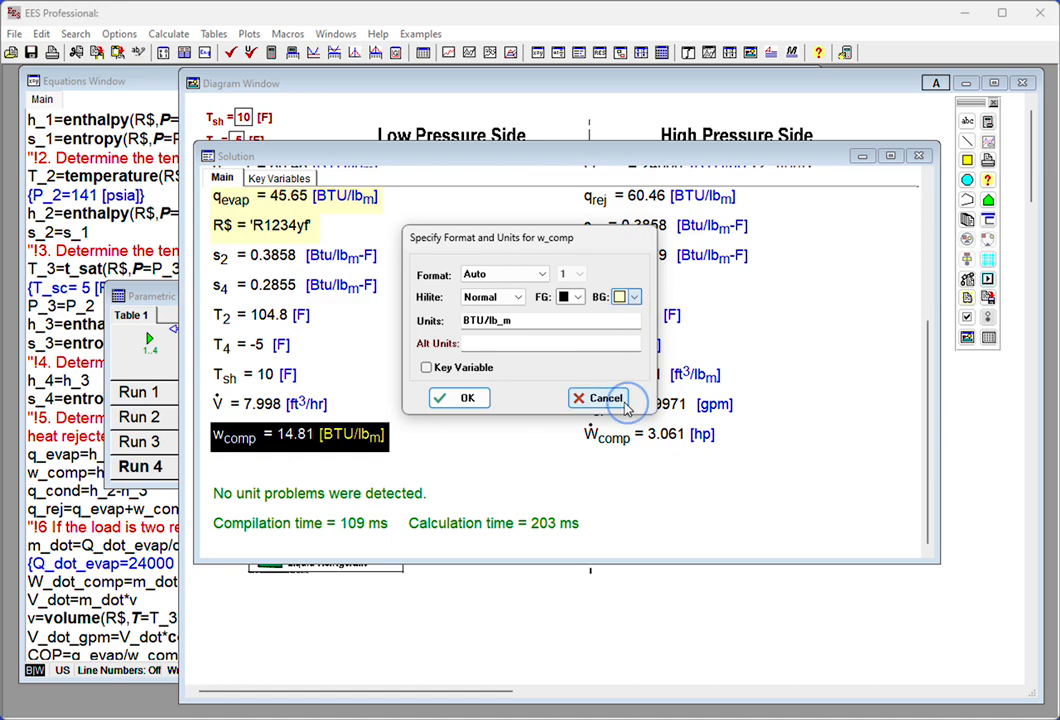
left_click(440, 398)
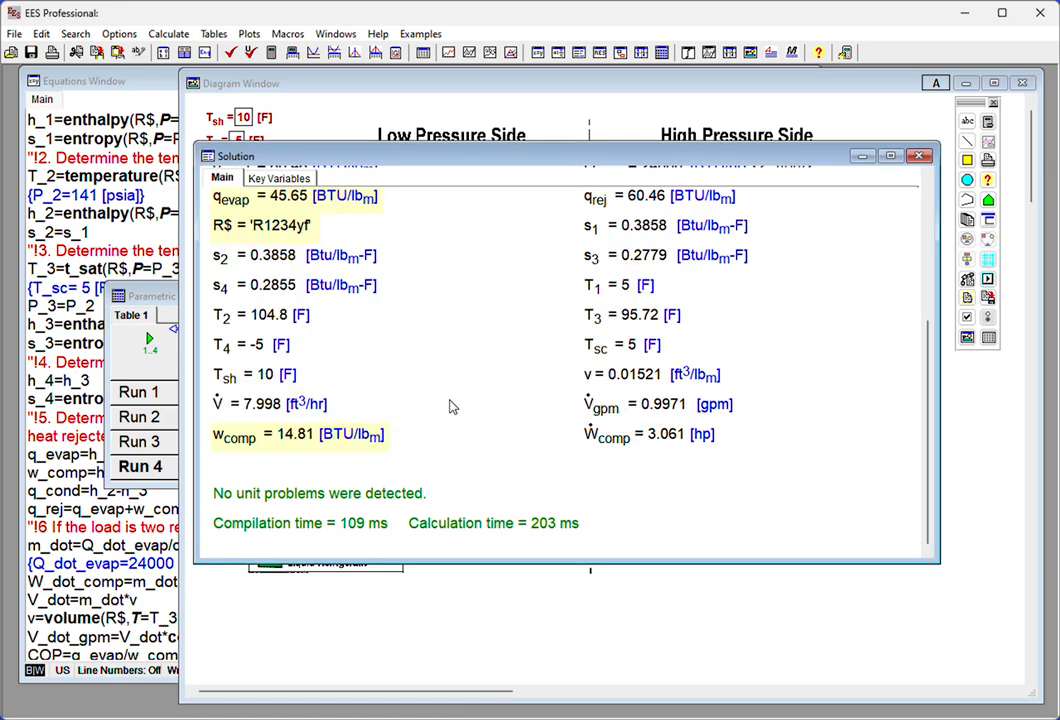
double_click(345, 435)
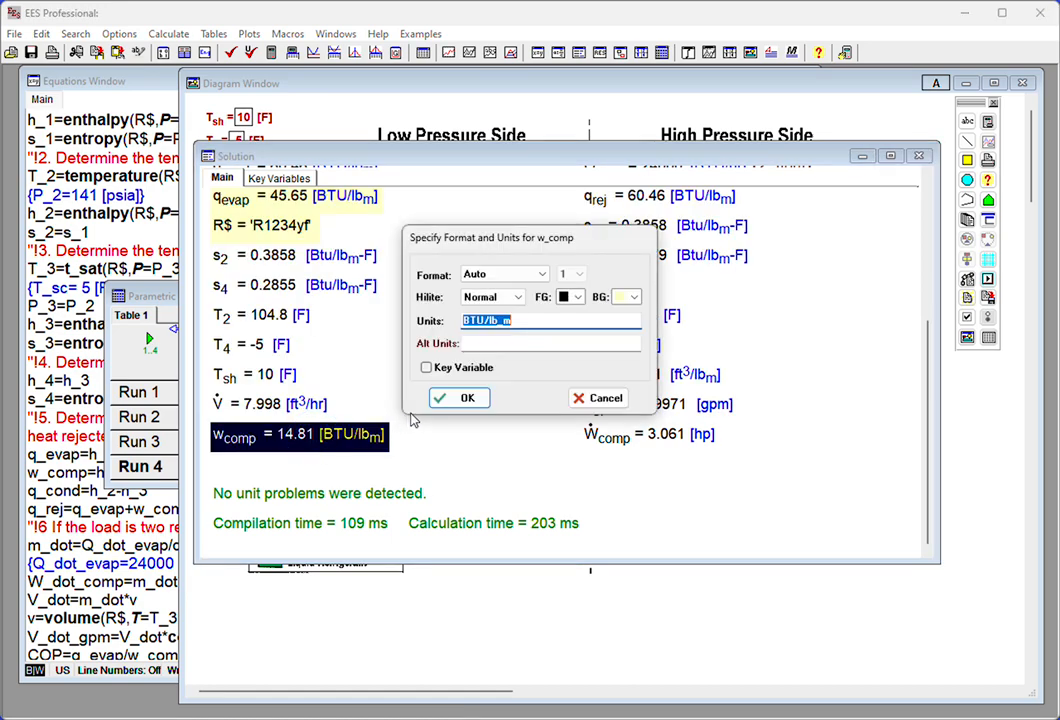
left_click(426, 369)
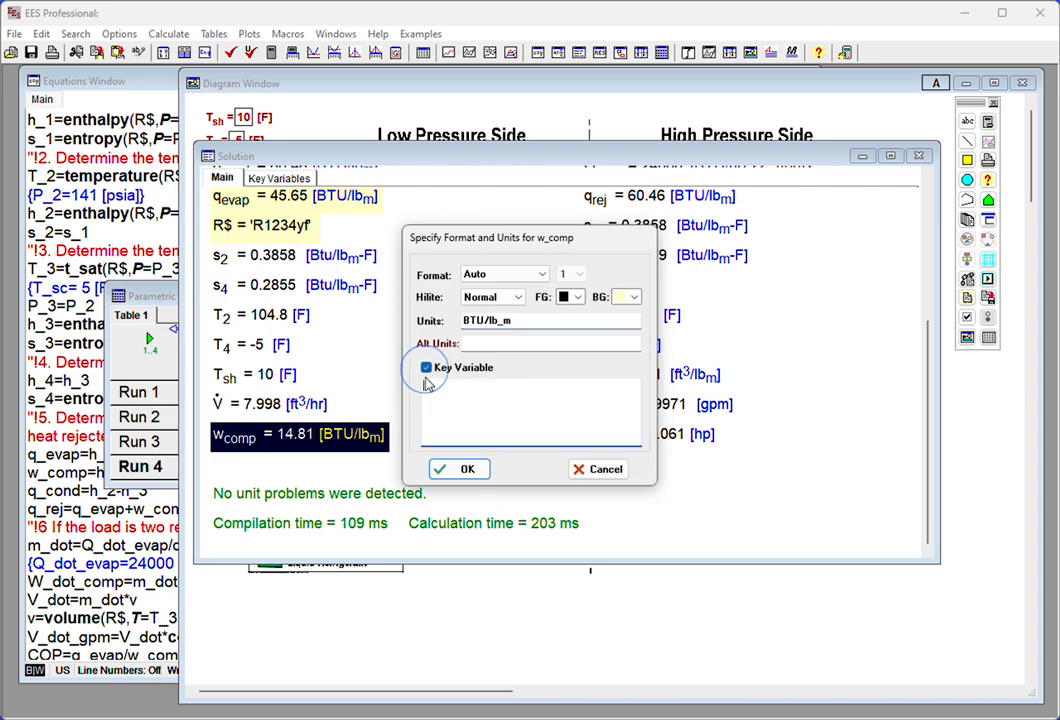
left_click(464, 469)
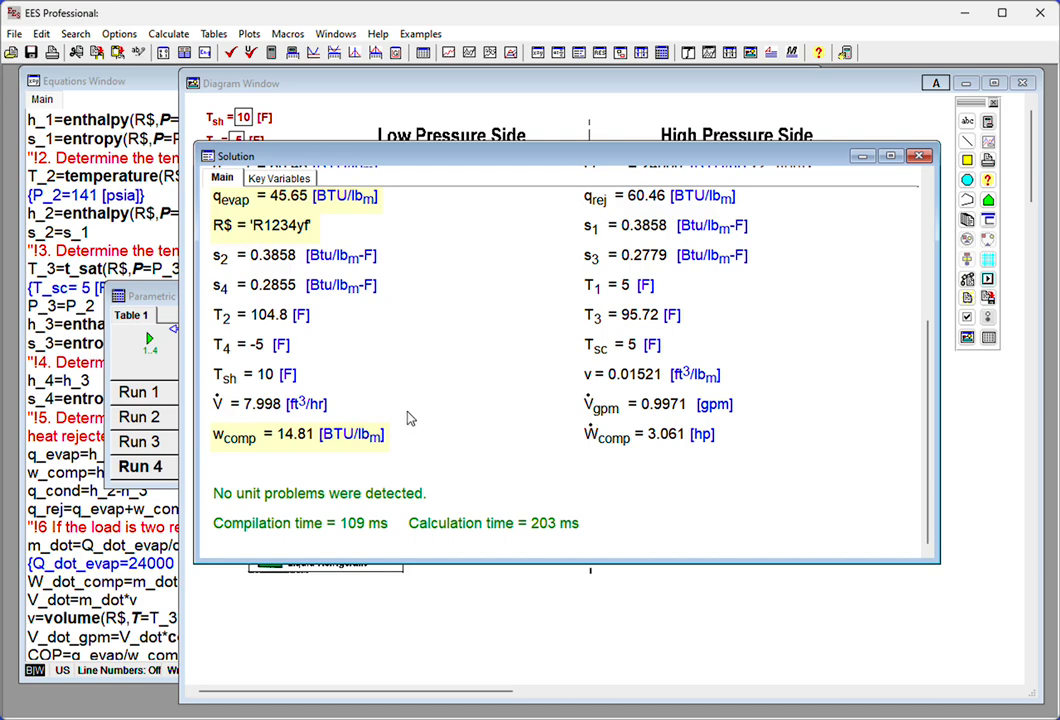
- Make q_cond a key variable with a pale yellow background in the solution list
scroll(522, 198, "up", 1)
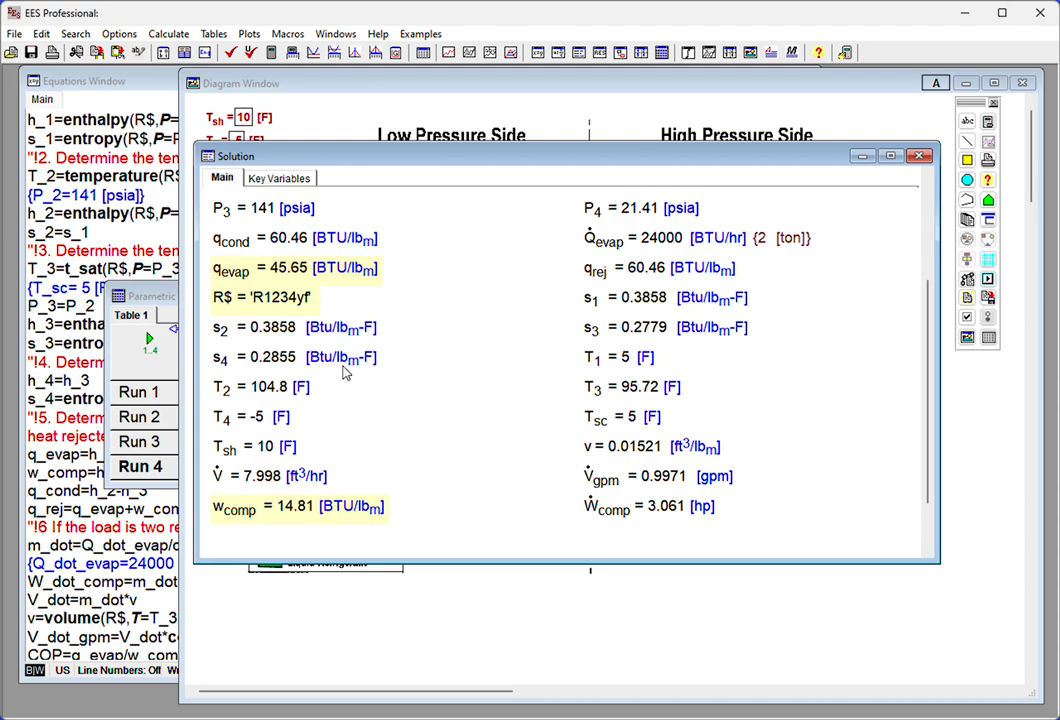
double_click(285, 243)
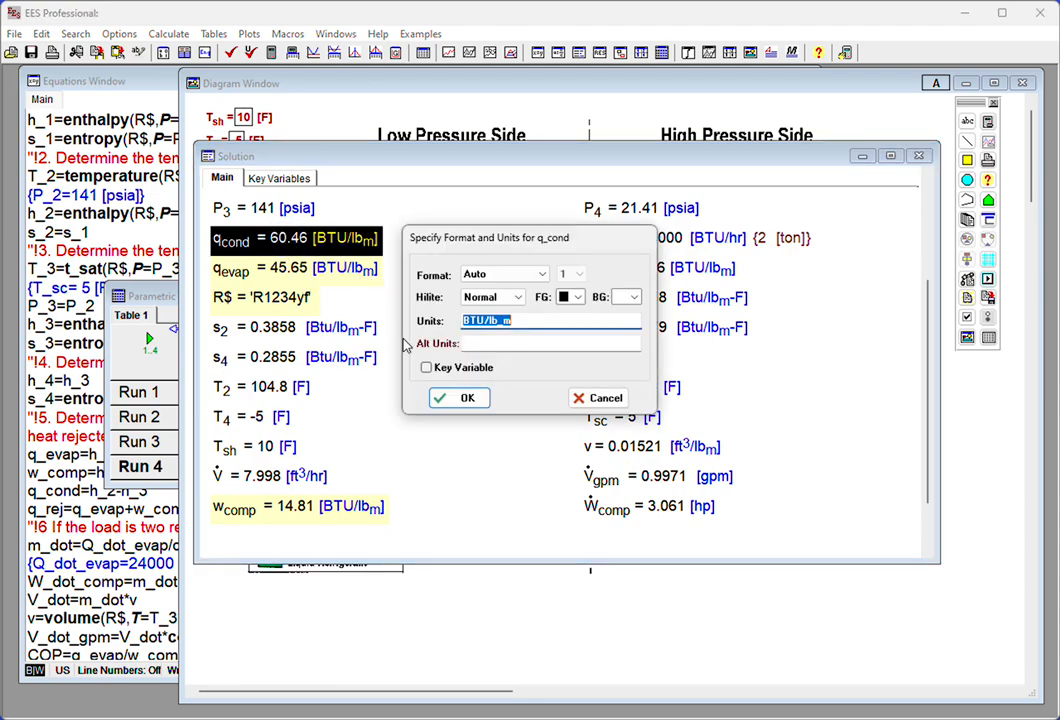
left_click(427, 368)
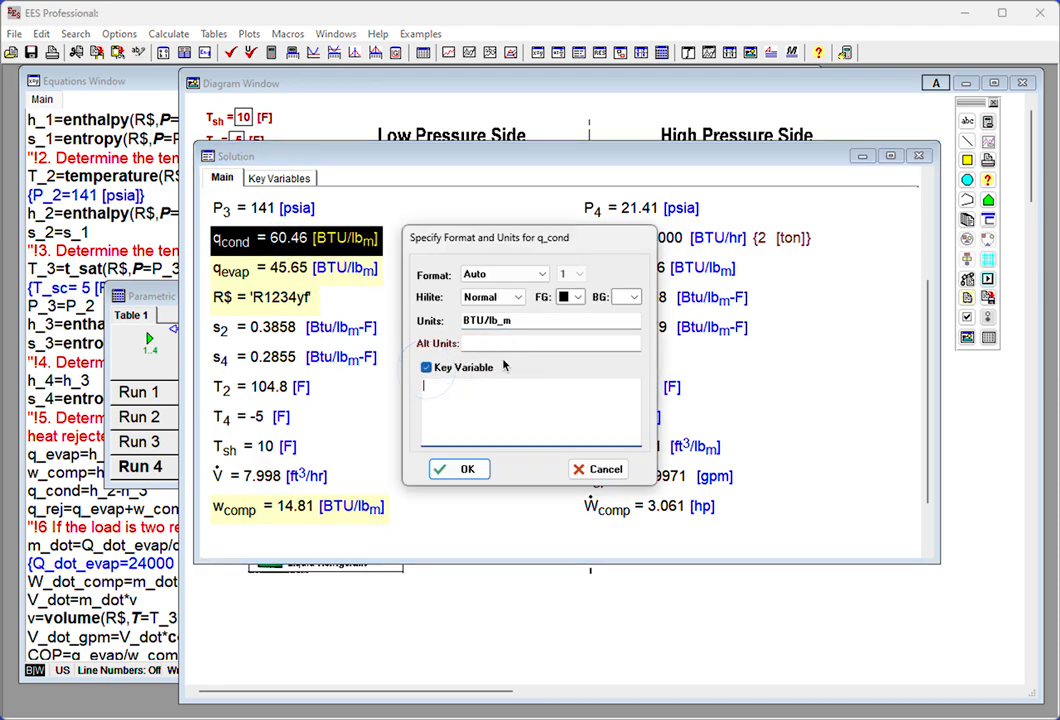
left_click(634, 297)
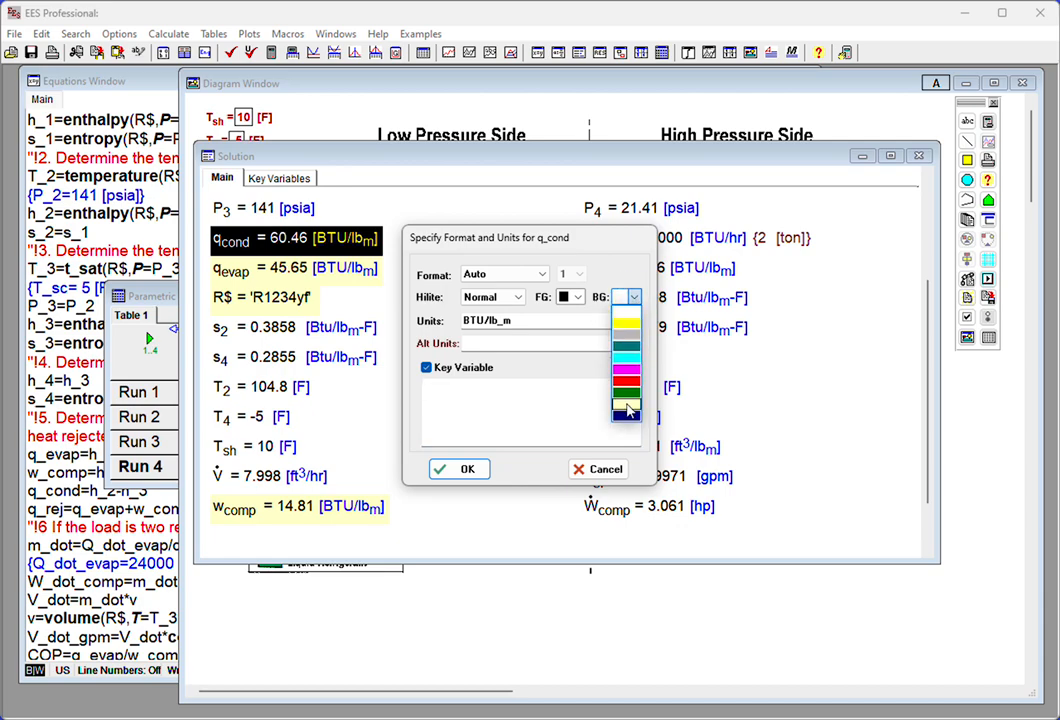
left_click(626, 403)
left_click(467, 465)
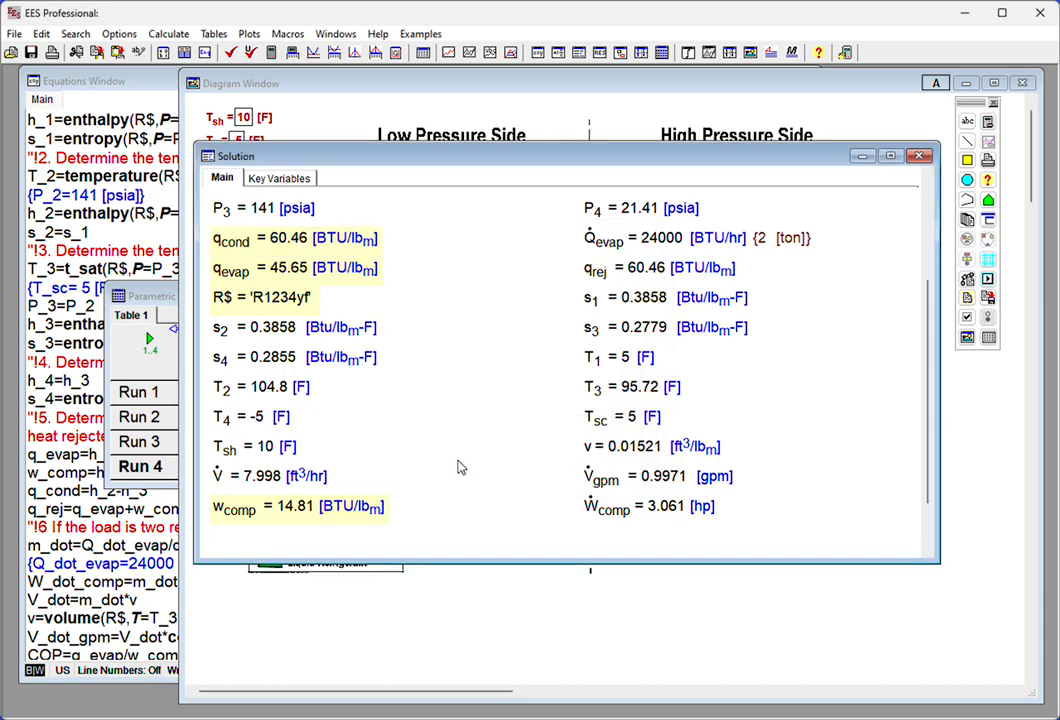
- Flag COP as a key variable and set its background to pale yellow in its format settings
scroll(452, 360, "up", 5)
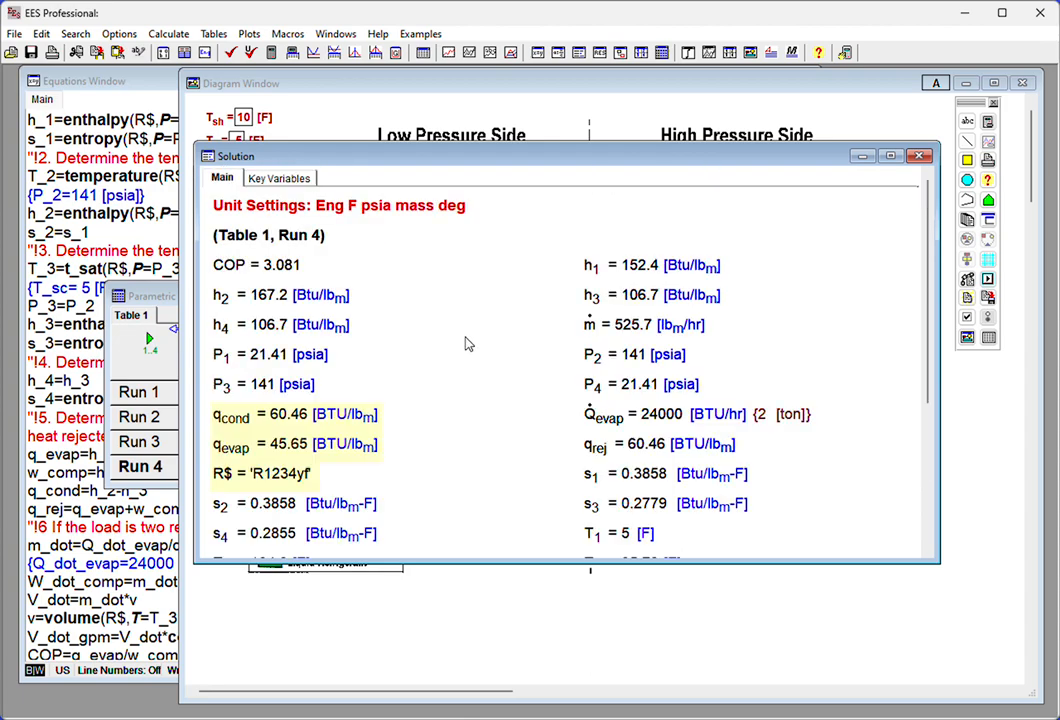
double_click(258, 266)
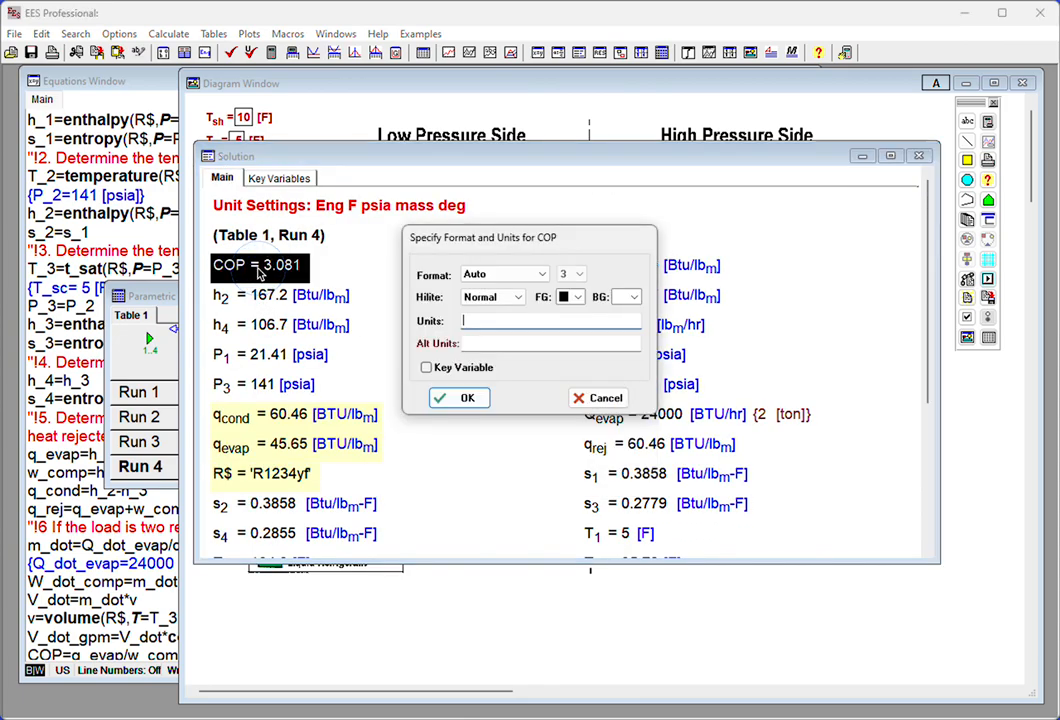
left_click(427, 368)
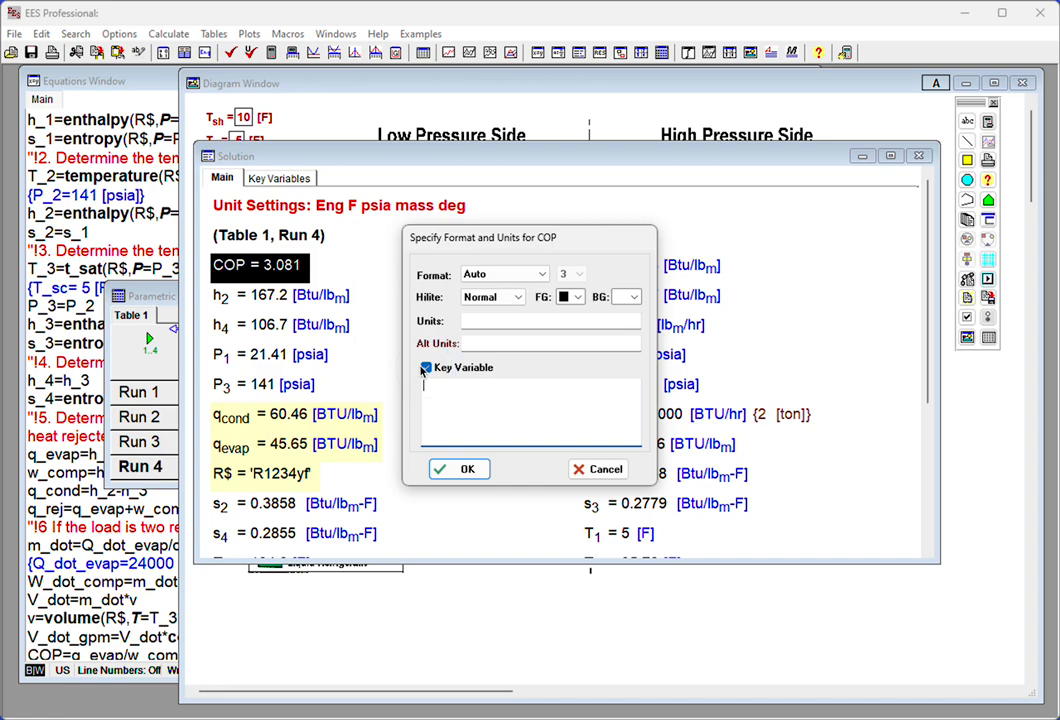
left_click(632, 298)
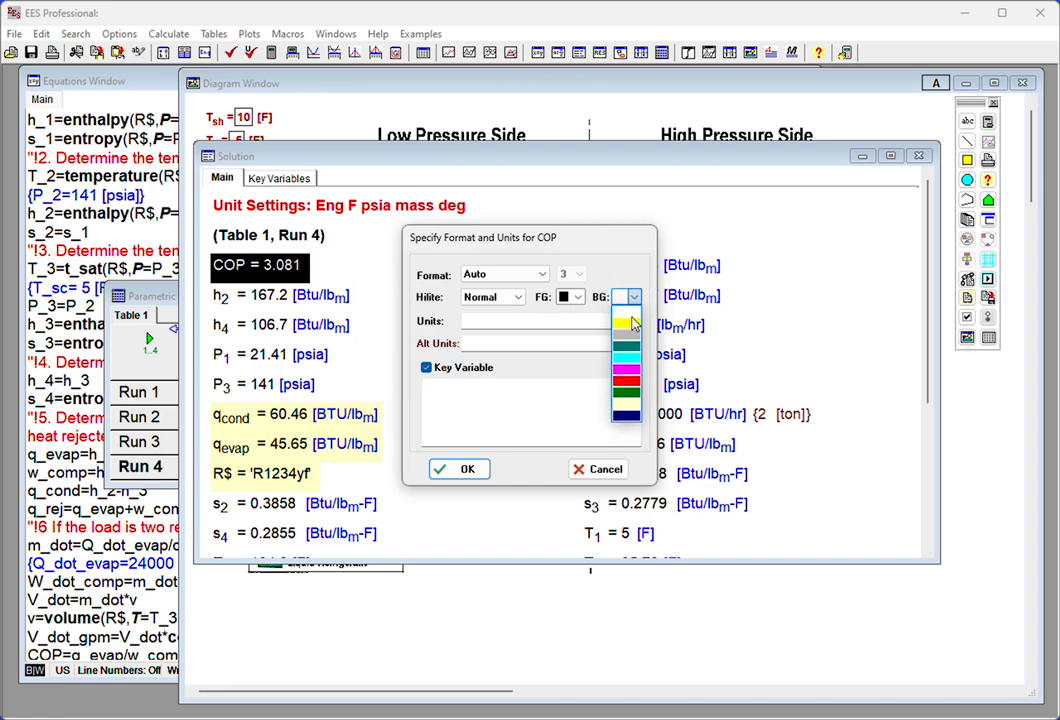
left_click(628, 405)
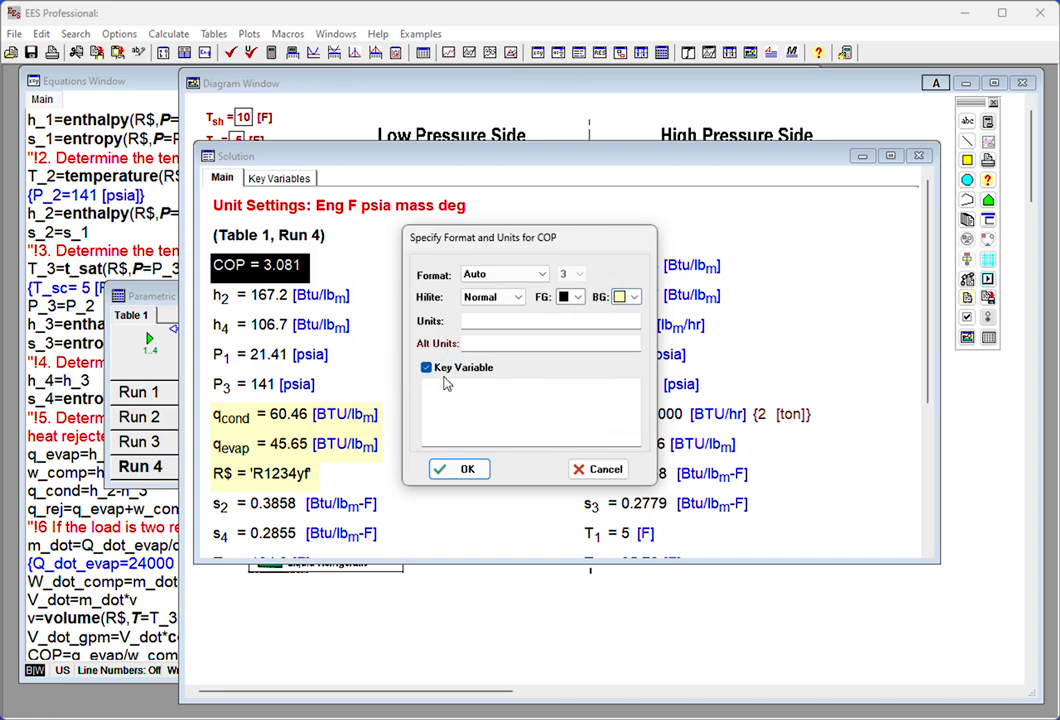
- Enter the key variable comment "COP for current refrigerant" for COP
left_click(484, 398)
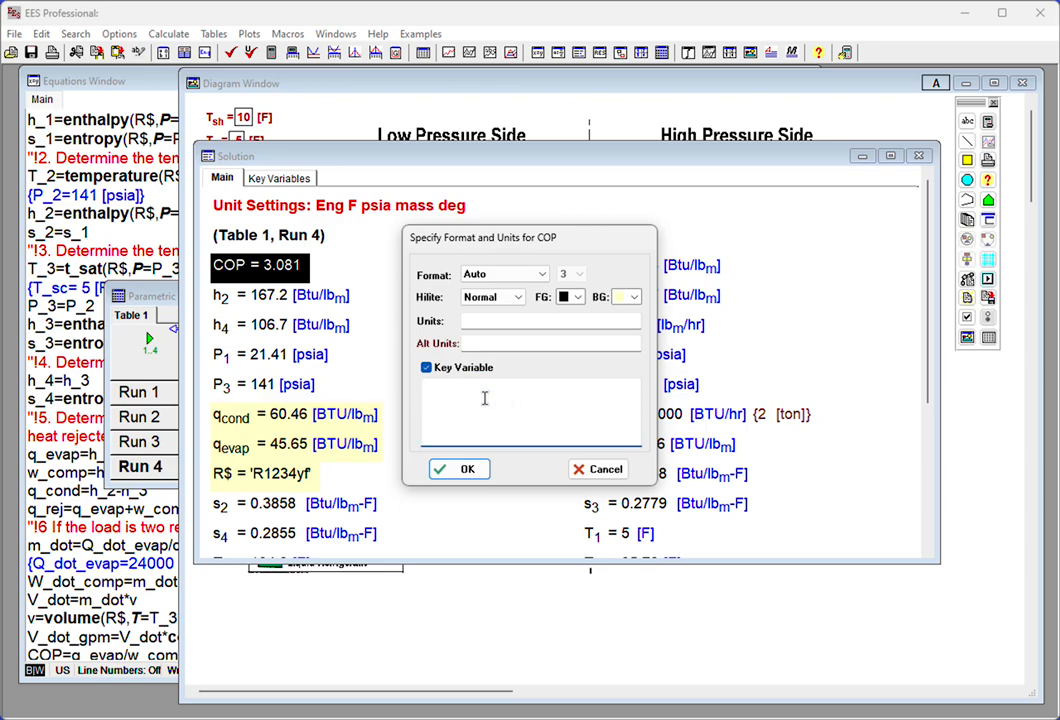
type("COP for l")
left_click_drag(464, 386, 538, 385)
key("BackSpace")
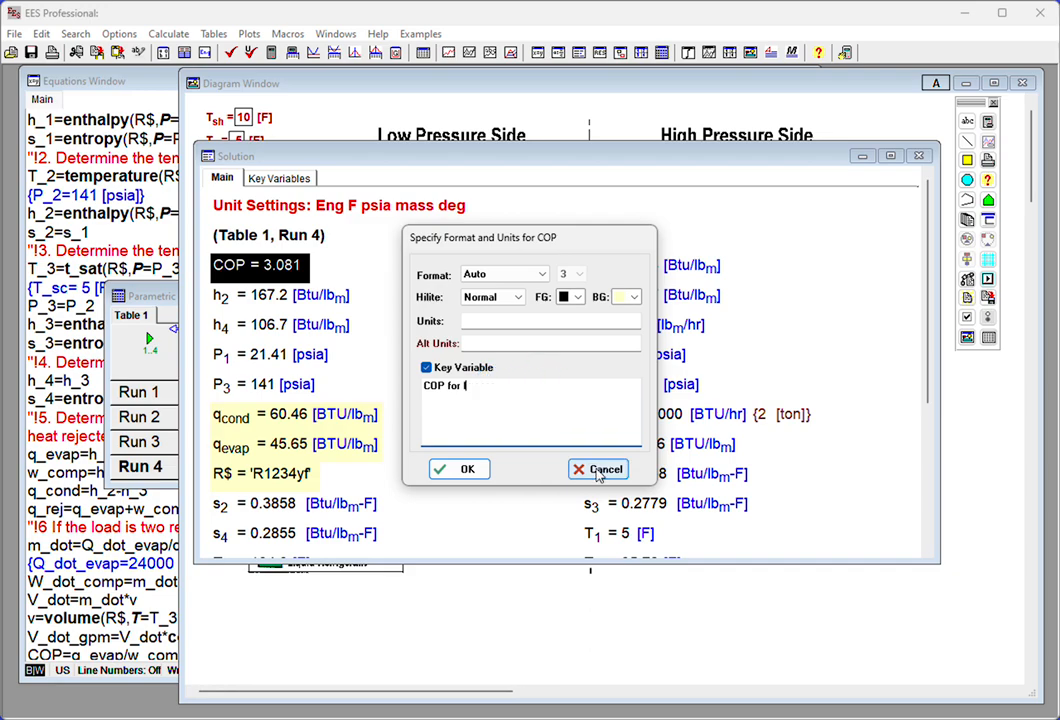
type("current refrigerant")
- Apply the COP comment and give q_evap the key variable comment "specific heat rejection in the evaporator"
left_click(463, 471)
left_click(280, 178)
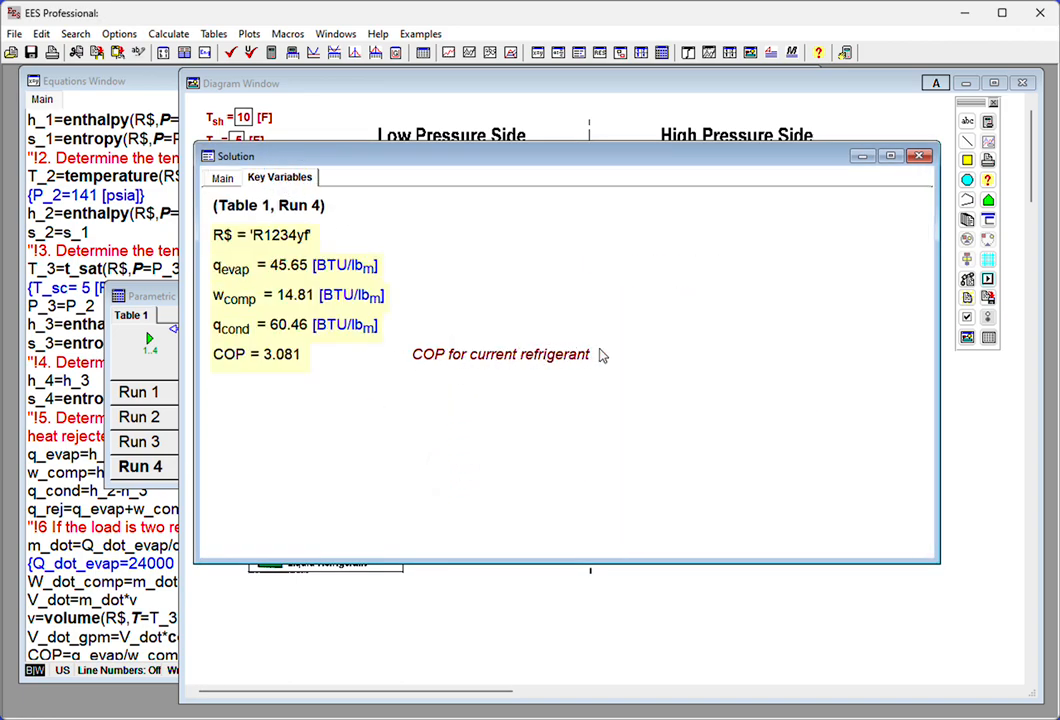
right_click(260, 272)
left_click(300, 277)
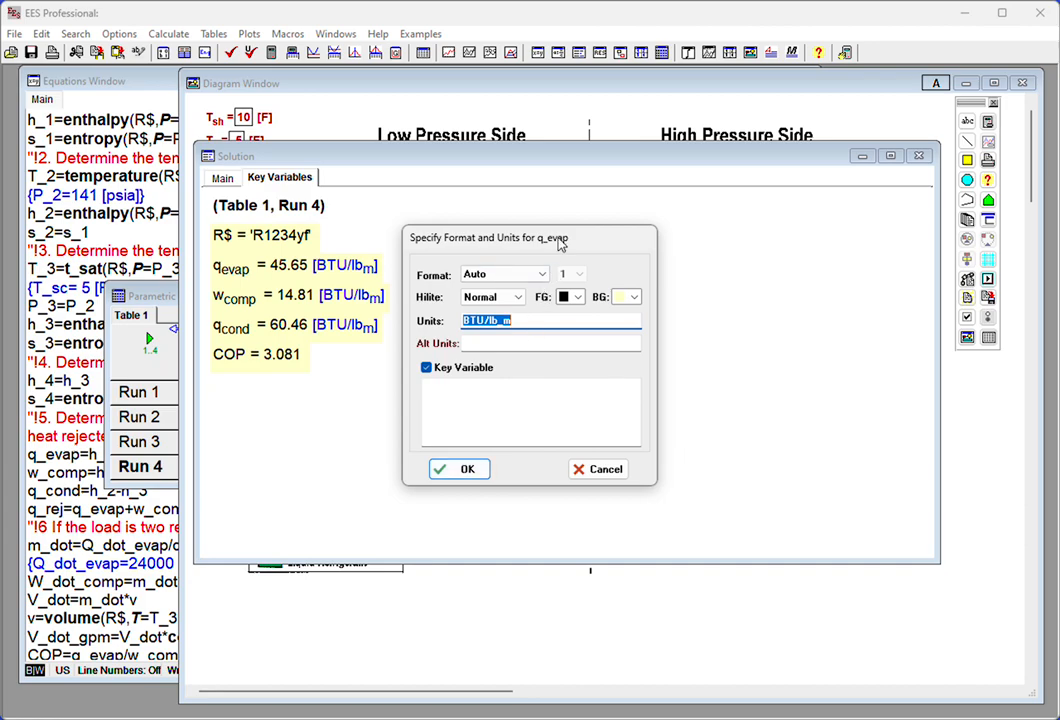
left_click(512, 396)
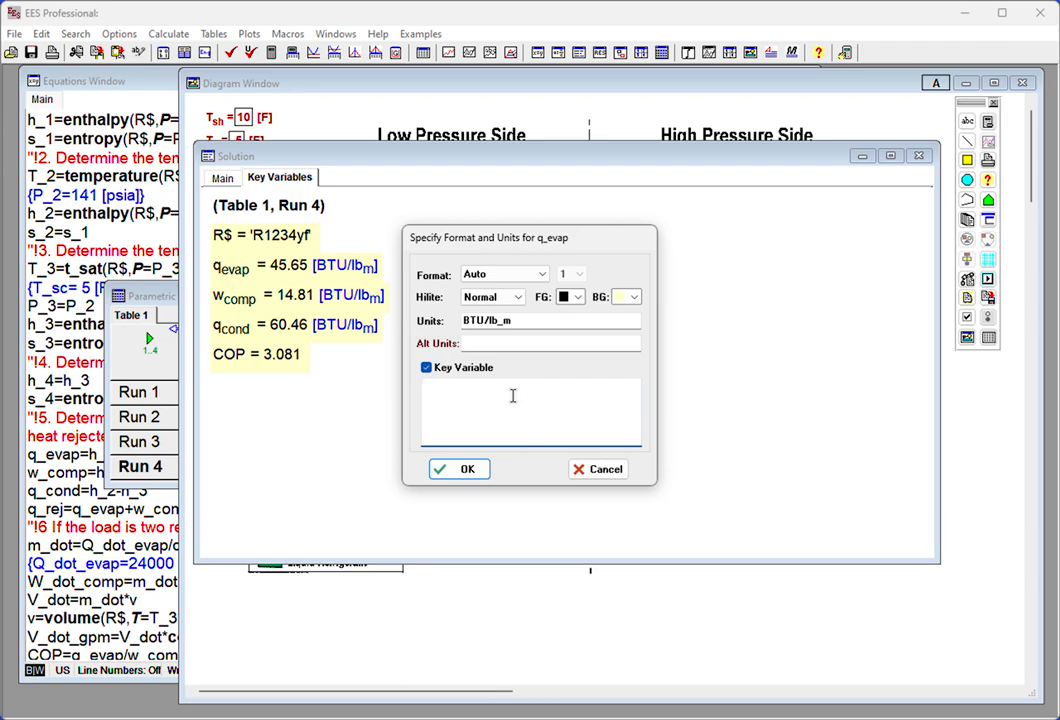
type("specifi")
type("c hea")
type("t rejection in the evaporator")
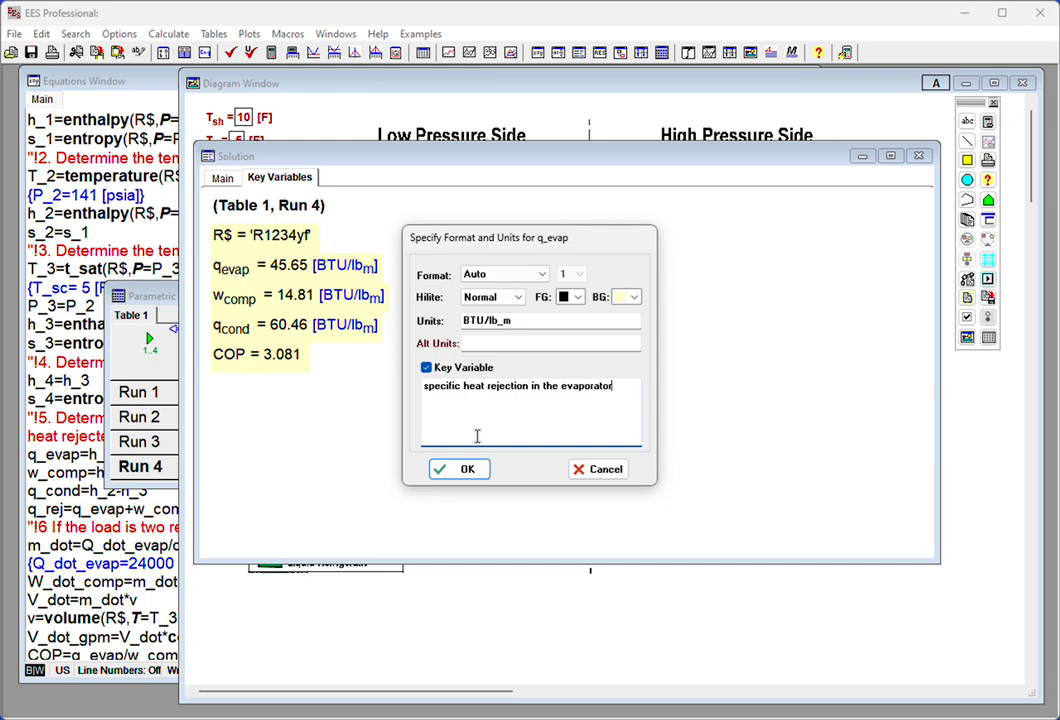
left_click(467, 469)
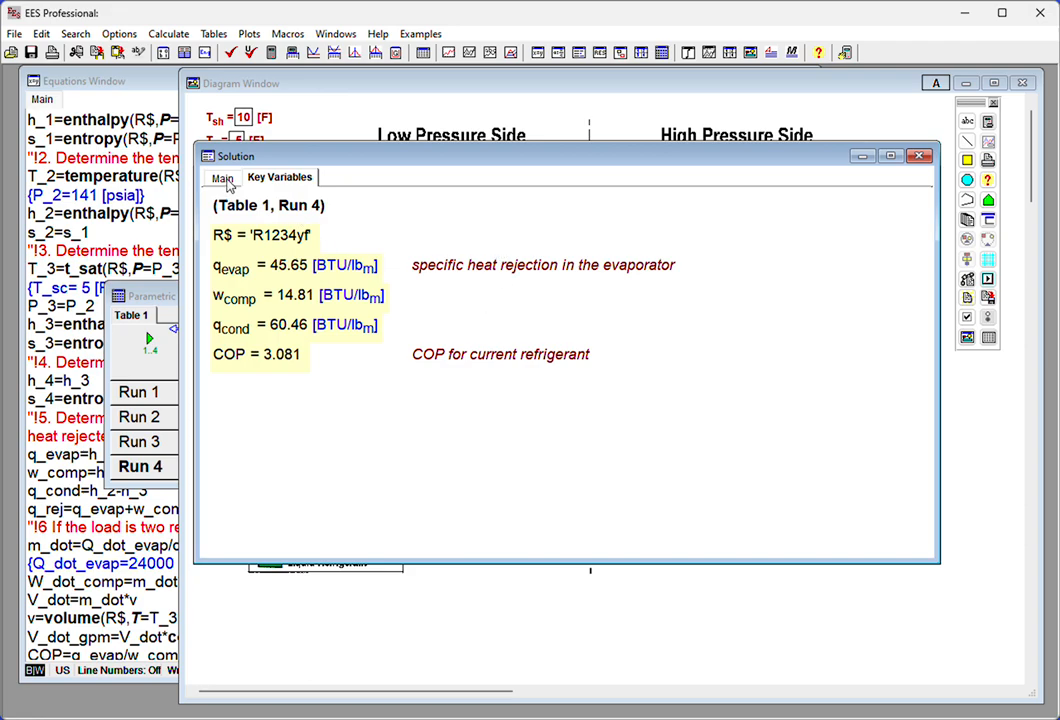
- Make W_dot_comp a key variable with alternate units kW and a pale yellow background, and view it among the key variables
left_click(222, 177)
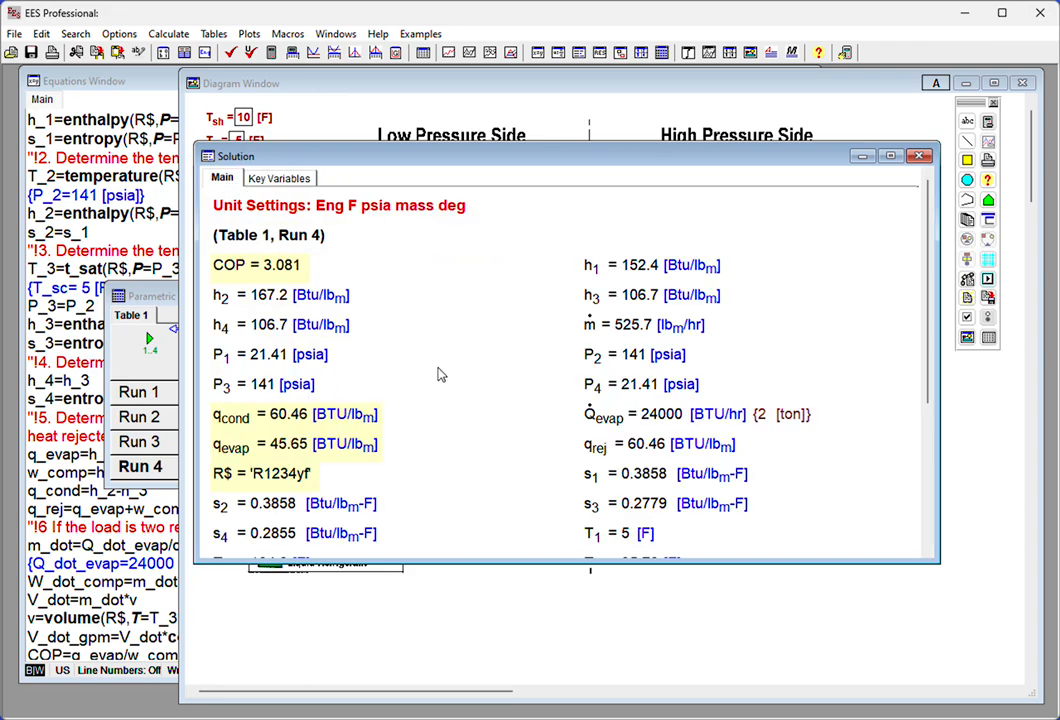
scroll(665, 445, "down", 3)
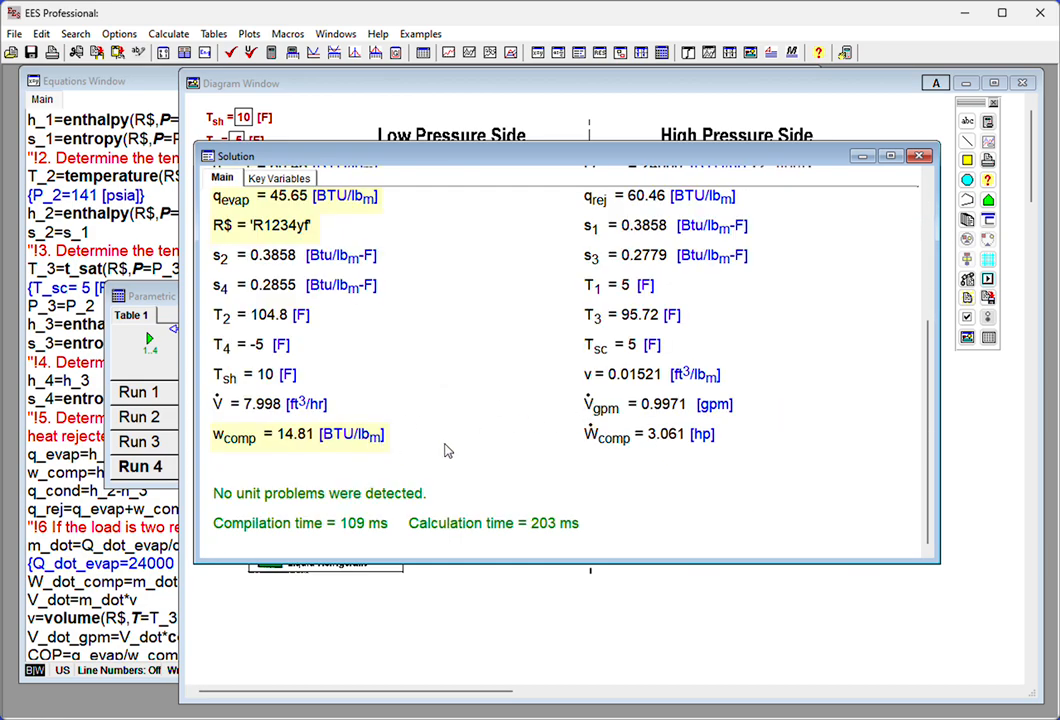
left_click(614, 440)
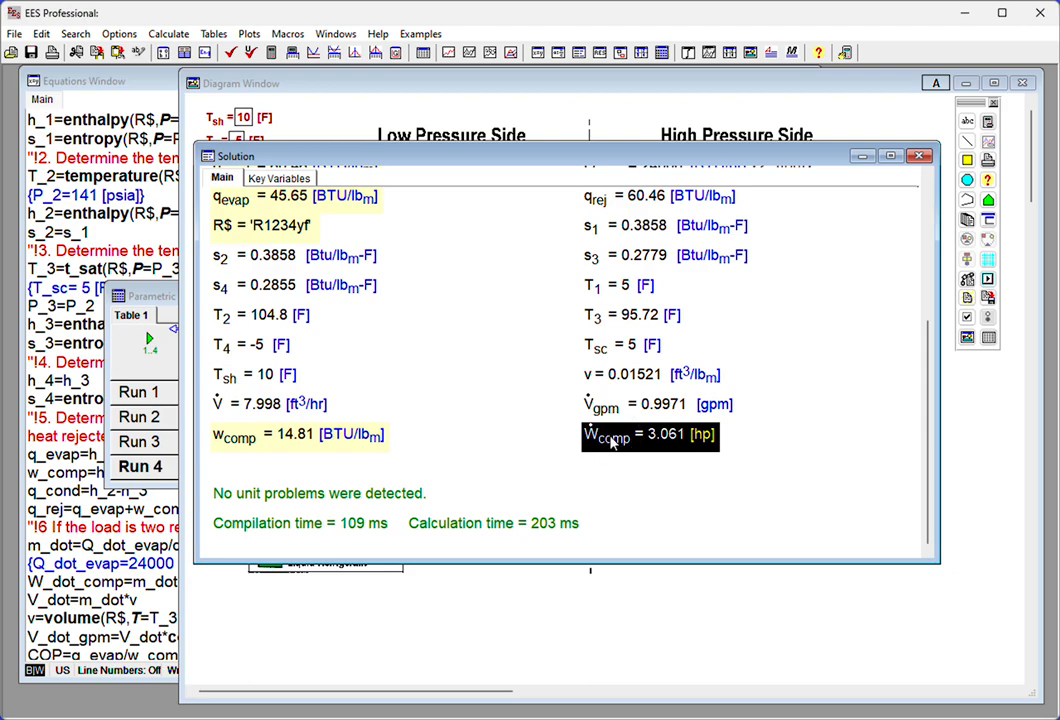
double_click(614, 440)
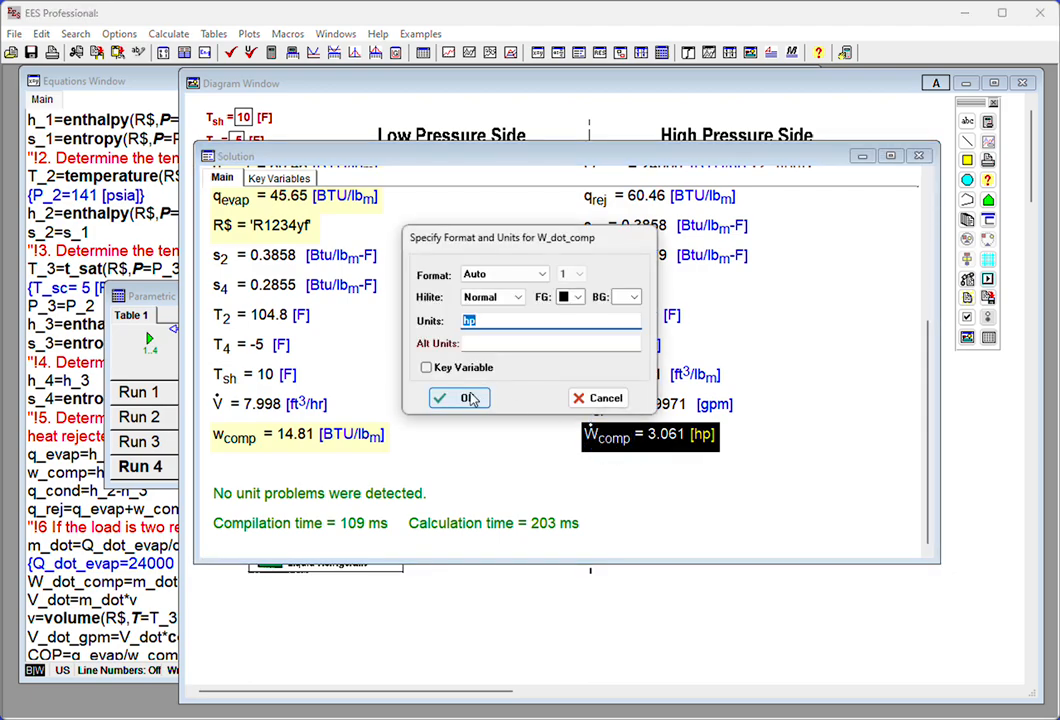
left_click(427, 369)
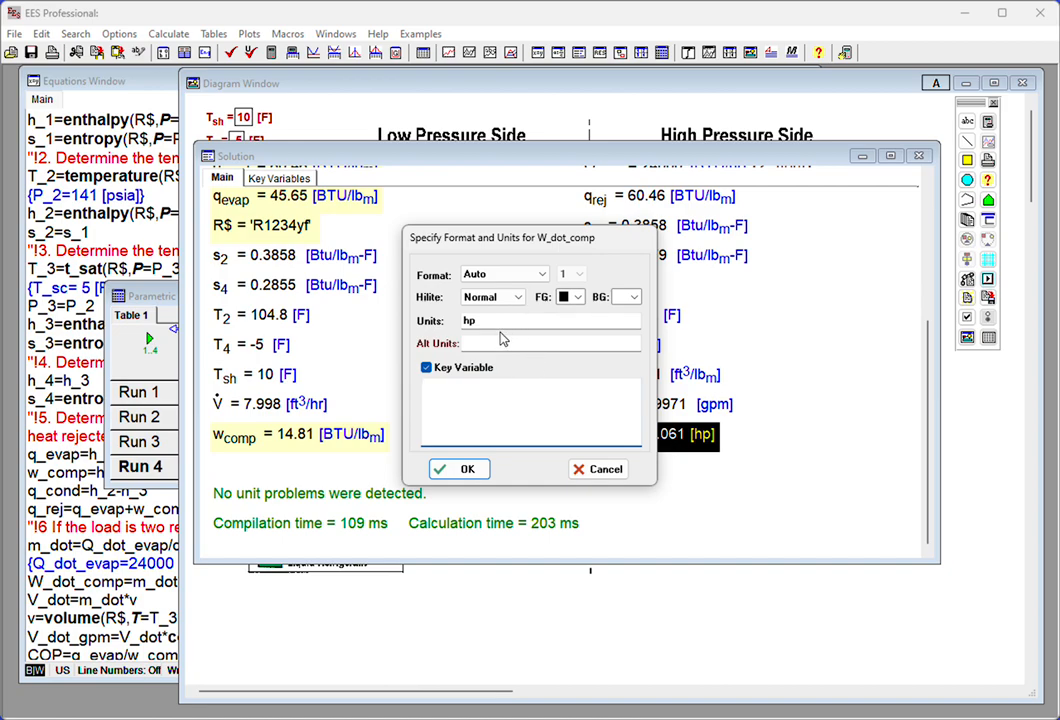
left_click(527, 340)
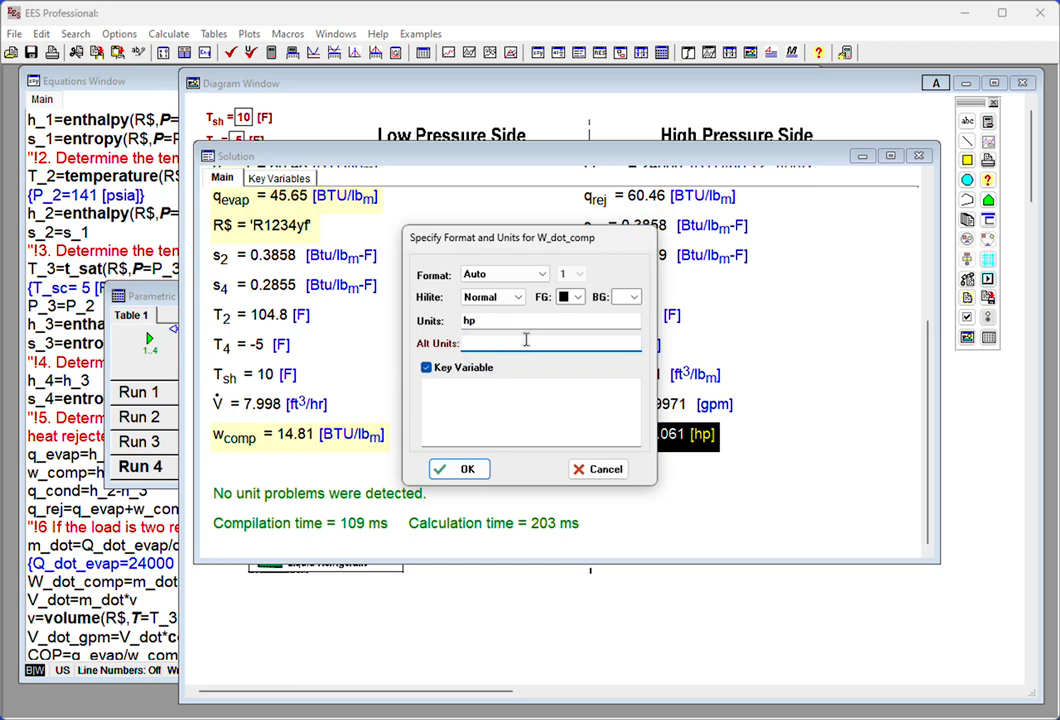
type("kW")
left_click(633, 297)
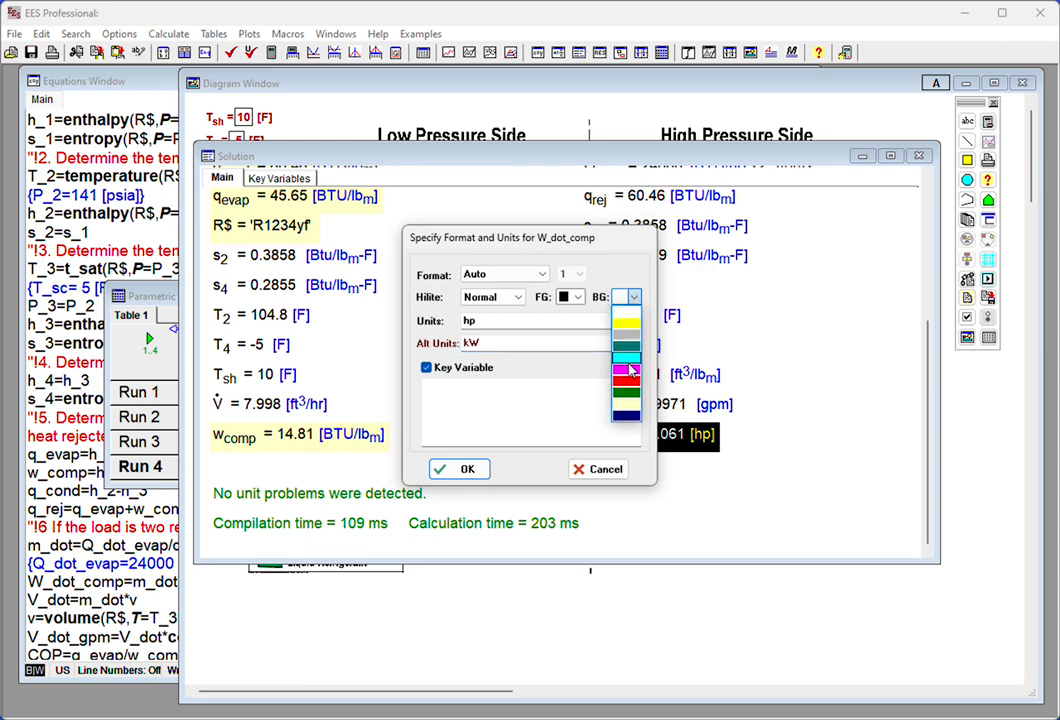
left_click(627, 401)
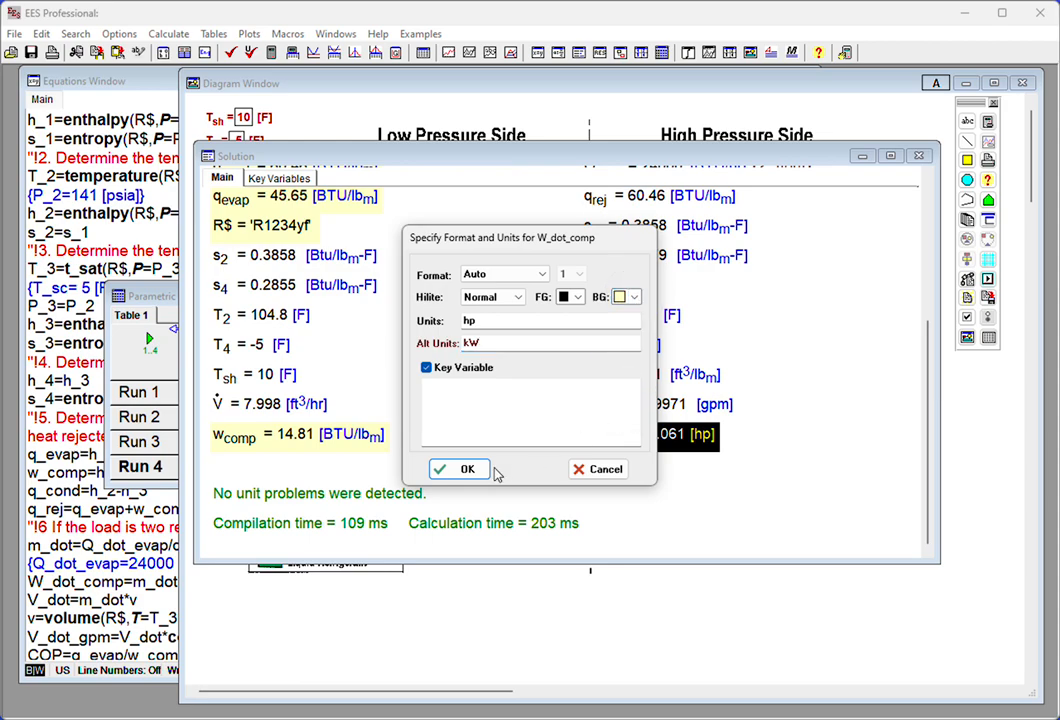
left_click(463, 469)
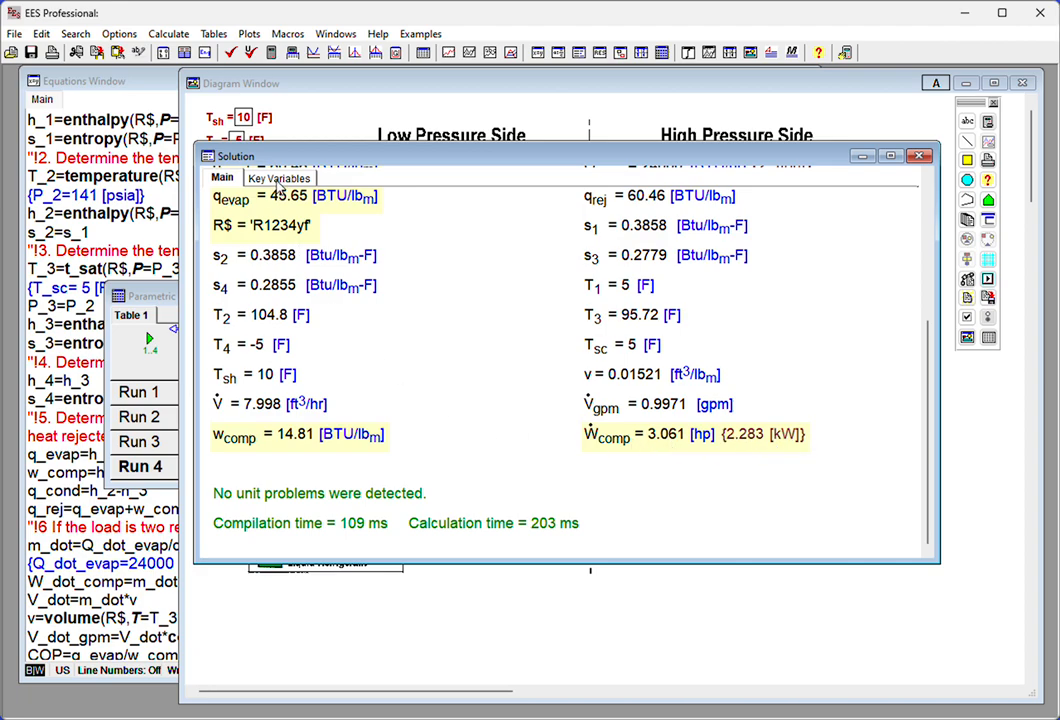
left_click(279, 177)
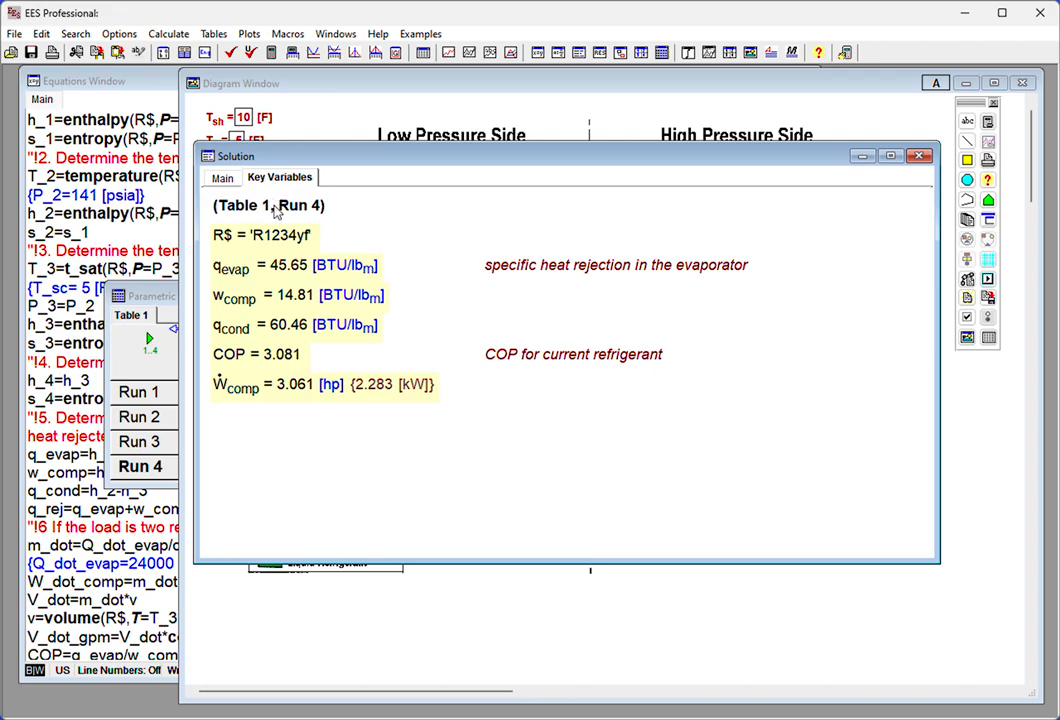
- Make V_dot_gpm a key variable with a pale yellow background in the main solution list
left_click(222, 179)
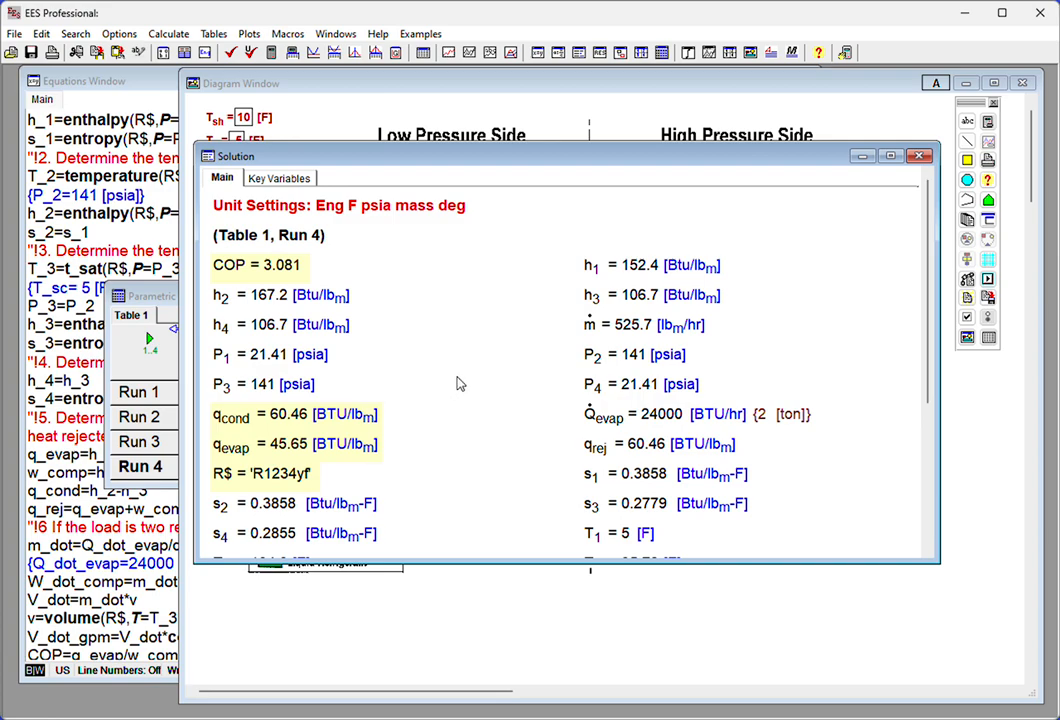
scroll(543, 428, "down", 3)
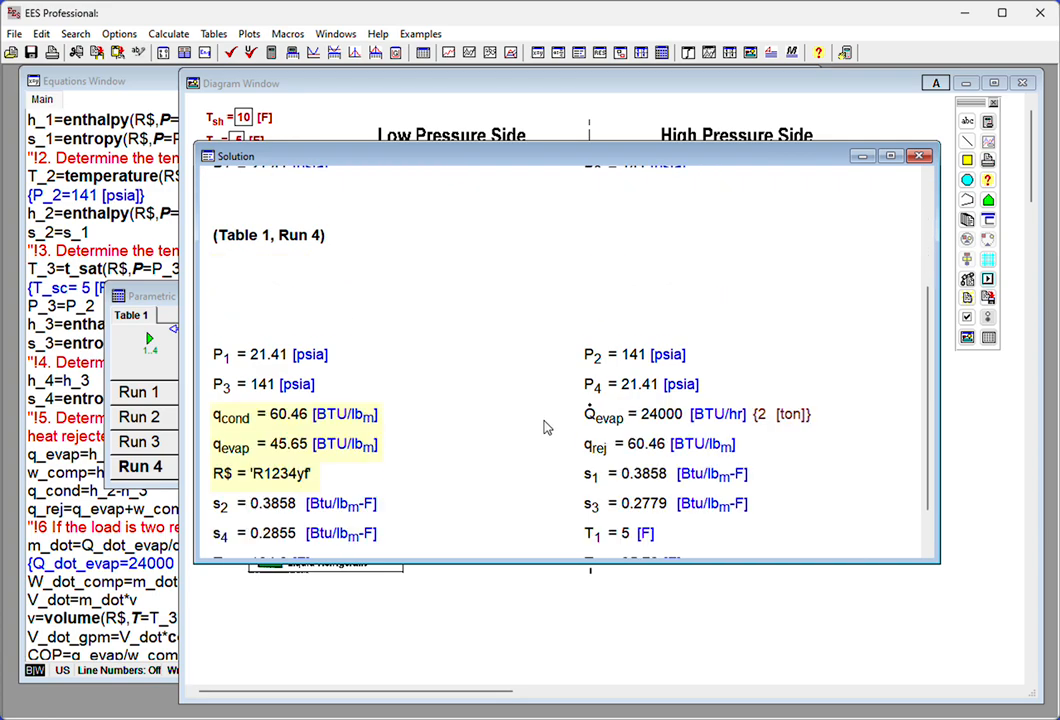
scroll(544, 427, "down", 3)
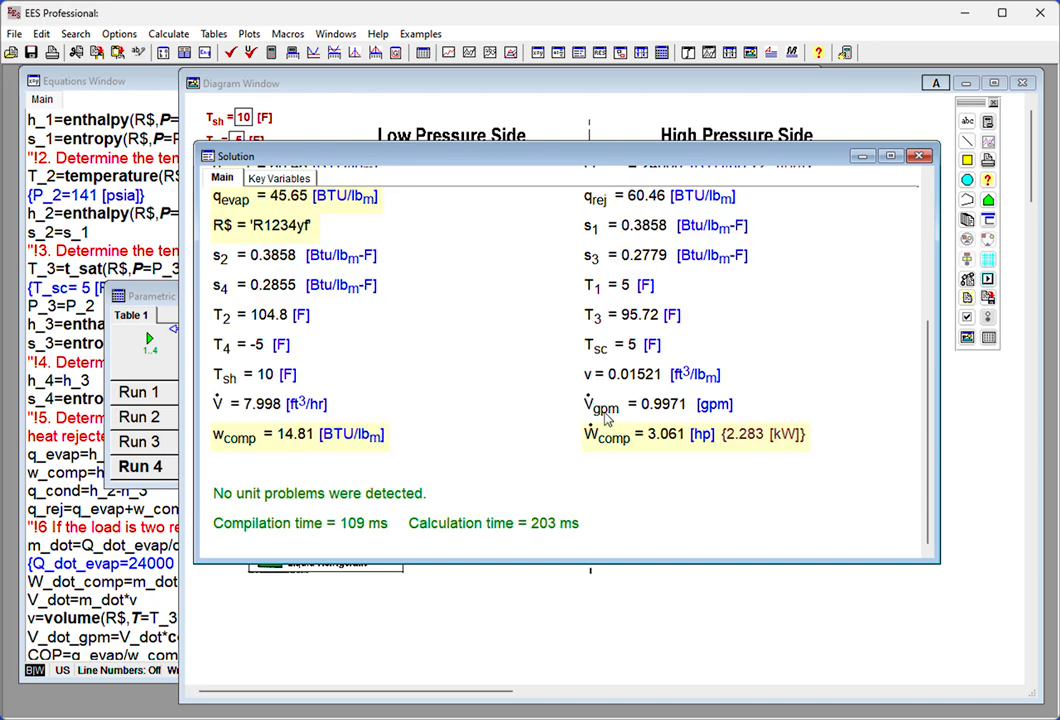
double_click(617, 412)
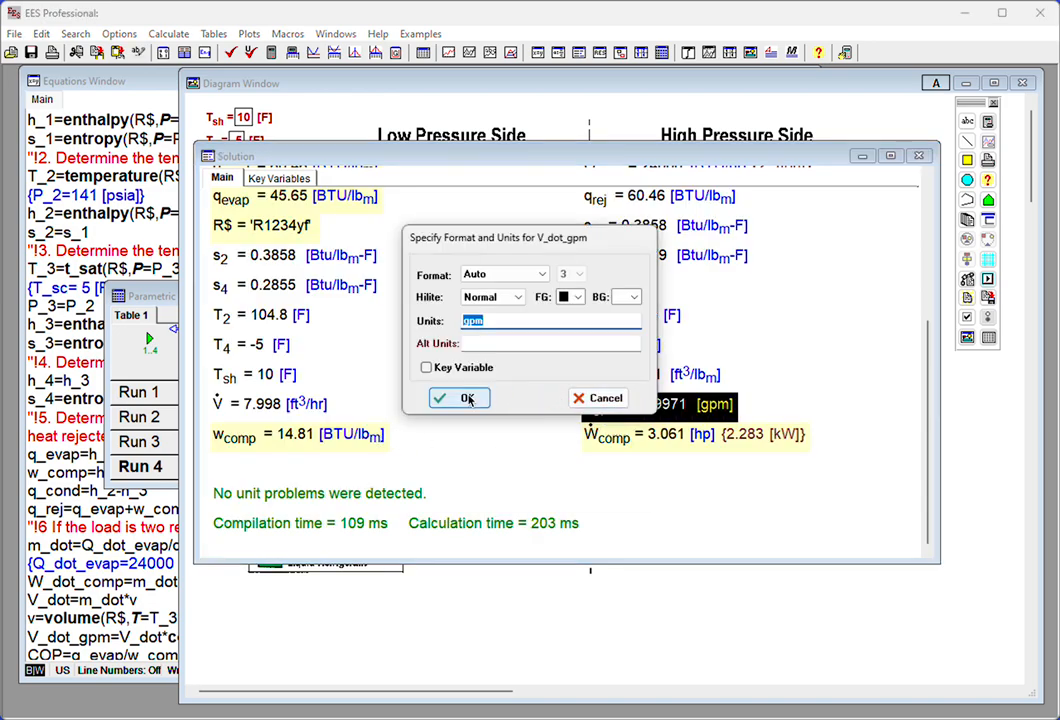
left_click(426, 367)
left_click(634, 297)
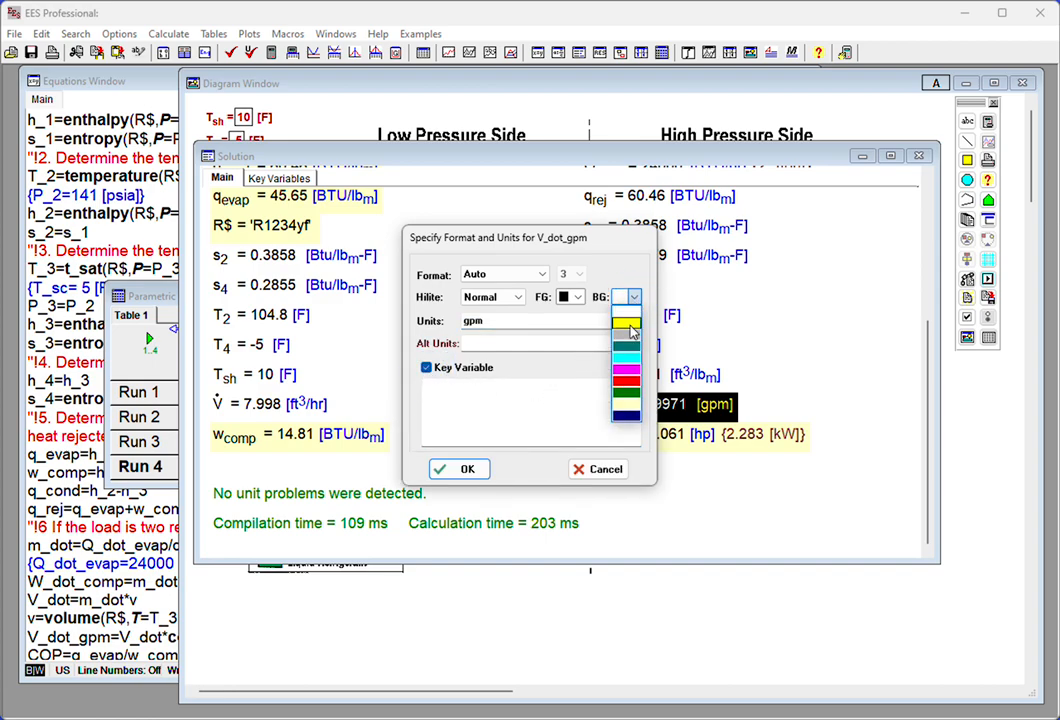
left_click(630, 404)
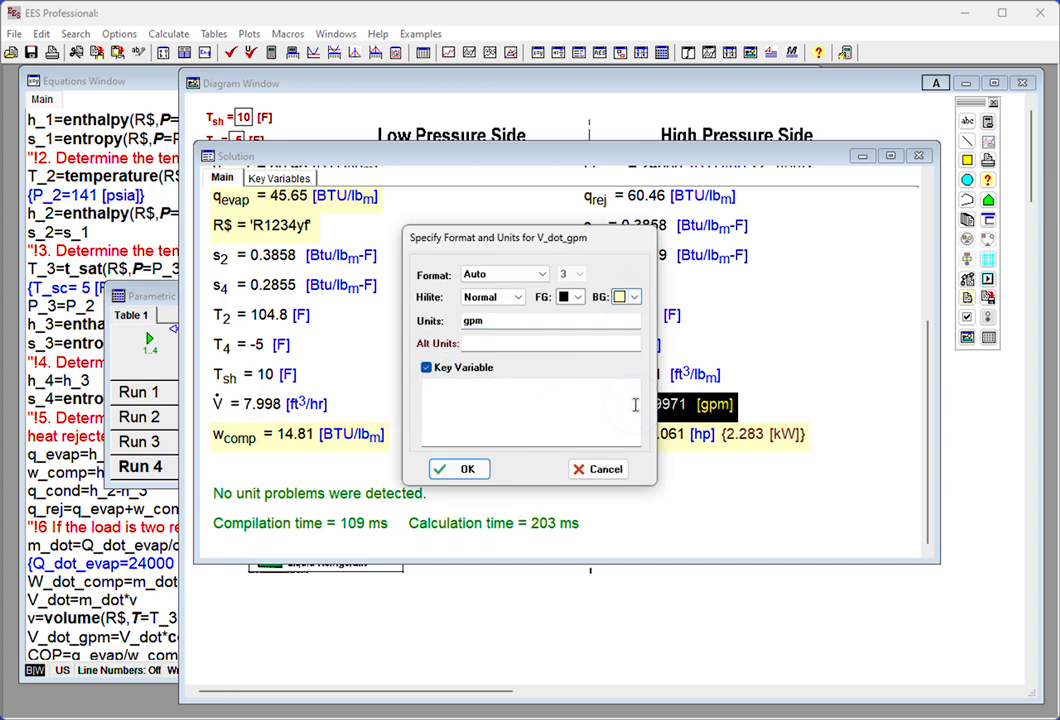
left_click(466, 468)
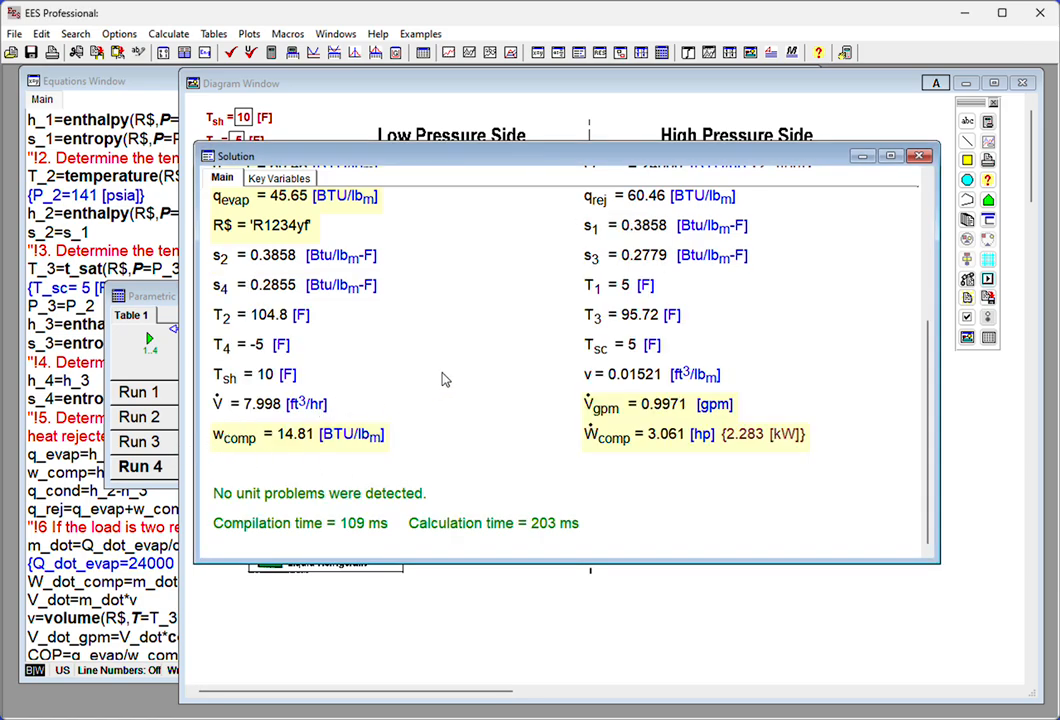
- Set the alternate units of m_dot to kg/s and make it a key variable with a pale yellow background
scroll(442, 378, "up", 5)
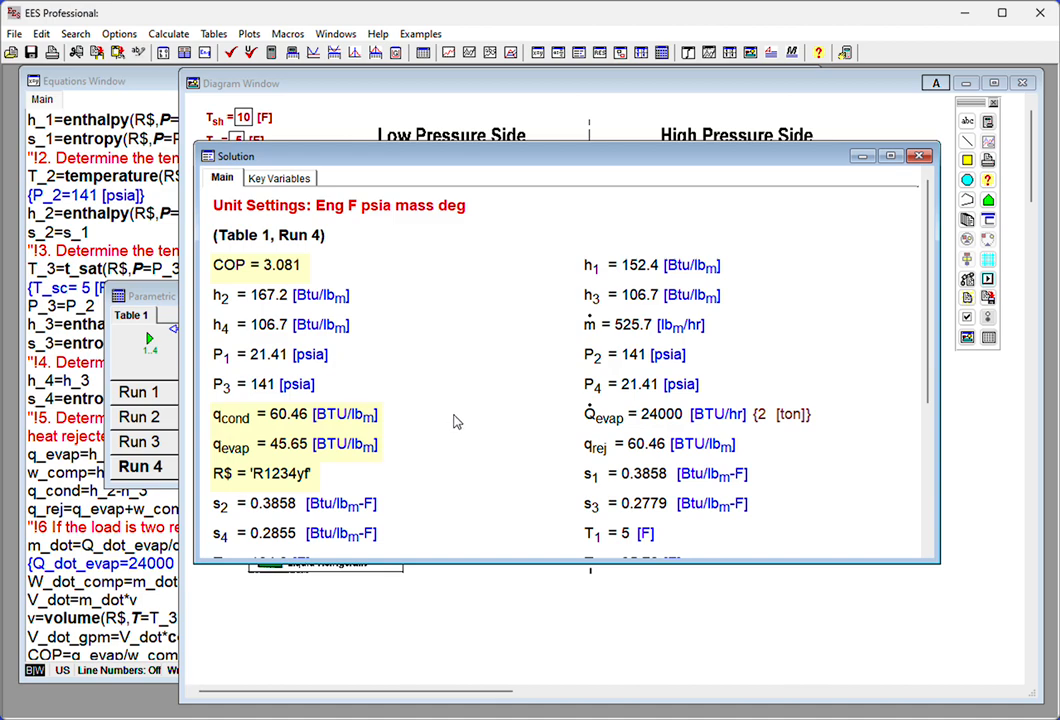
double_click(638, 330)
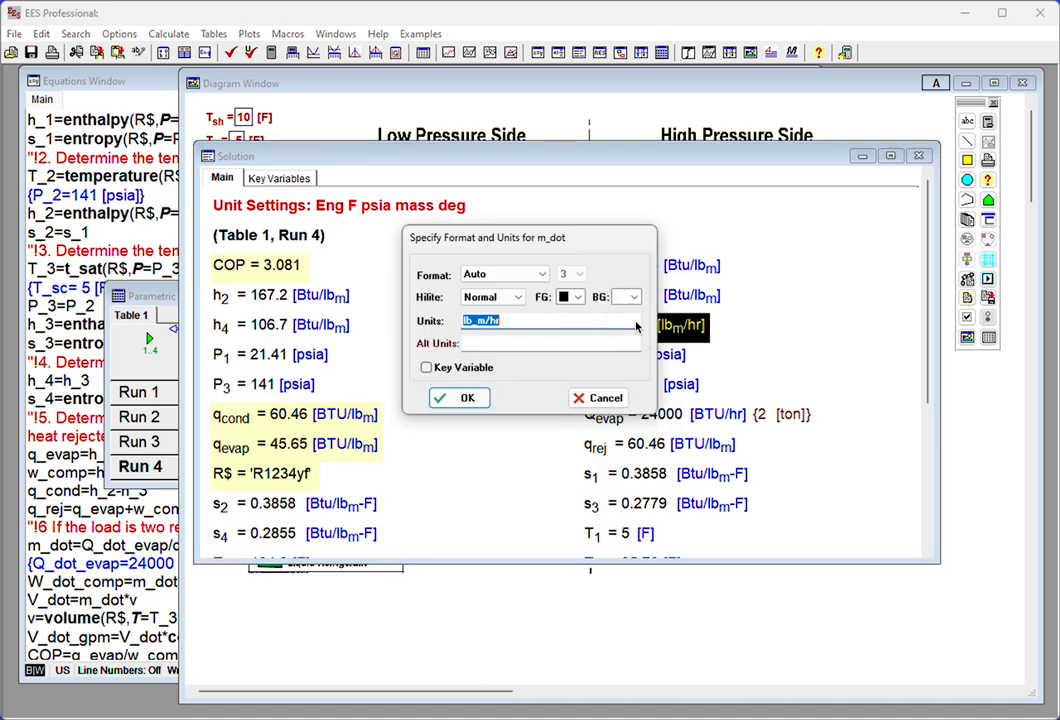
left_click(494, 343)
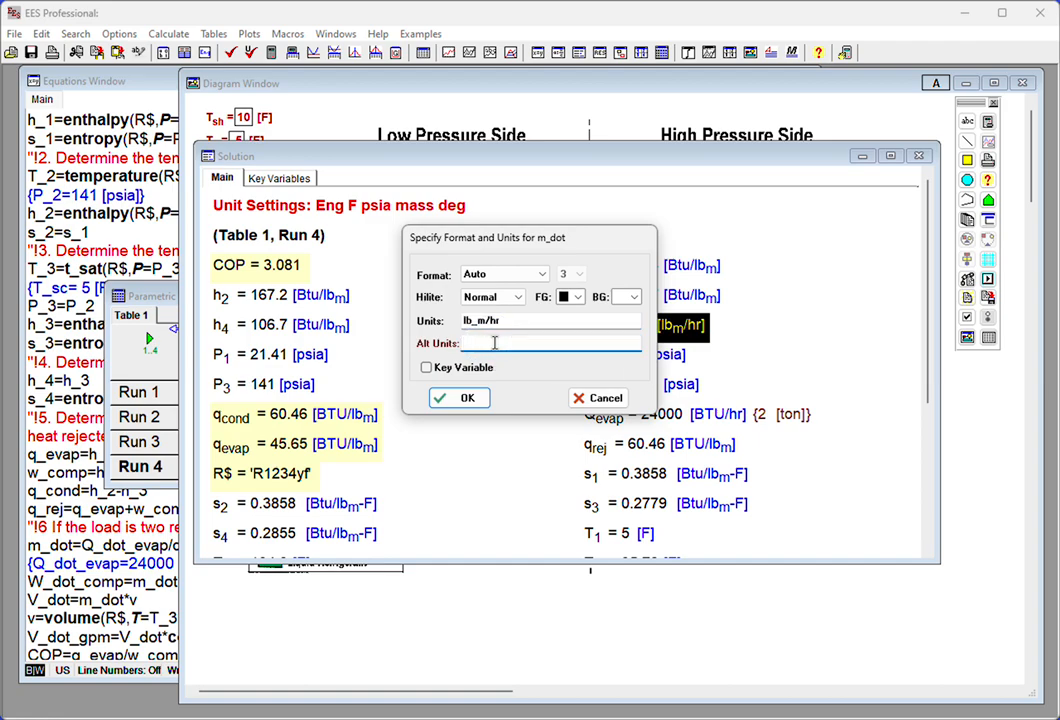
type("kg/s")
left_click(426, 367)
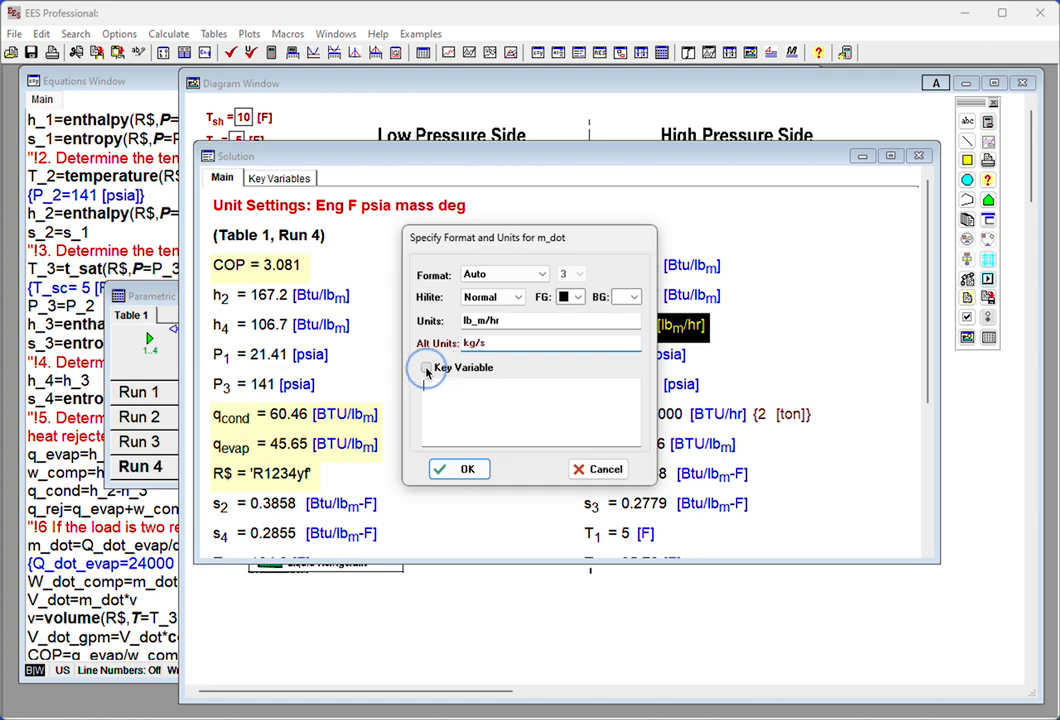
left_click(635, 298)
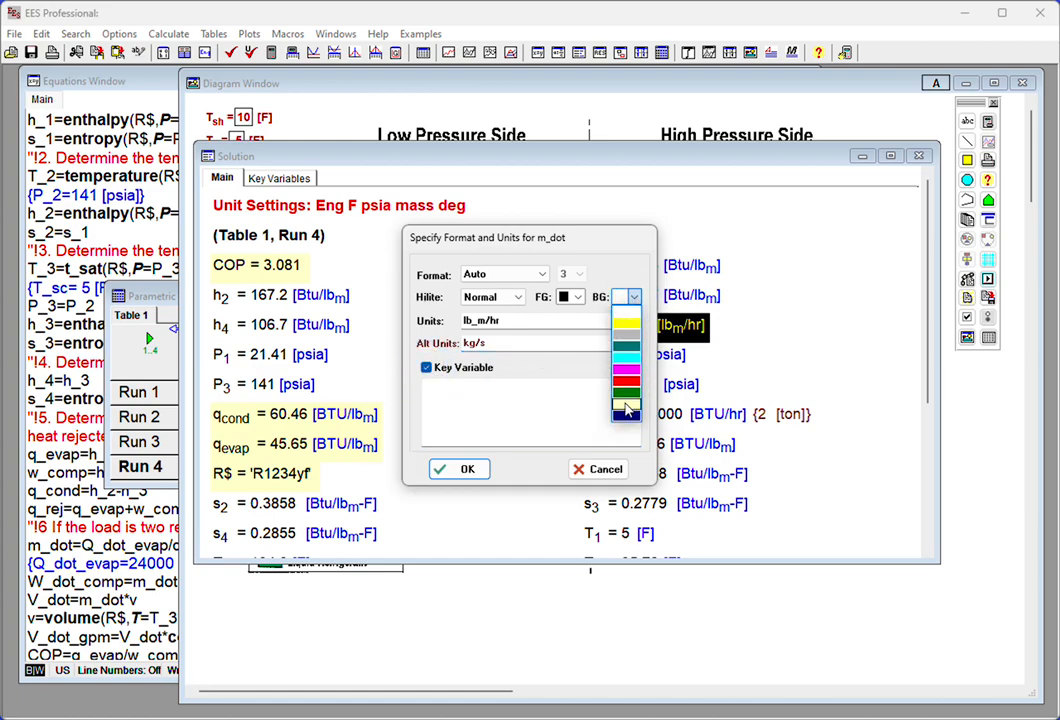
left_click(626, 406)
left_click(467, 470)
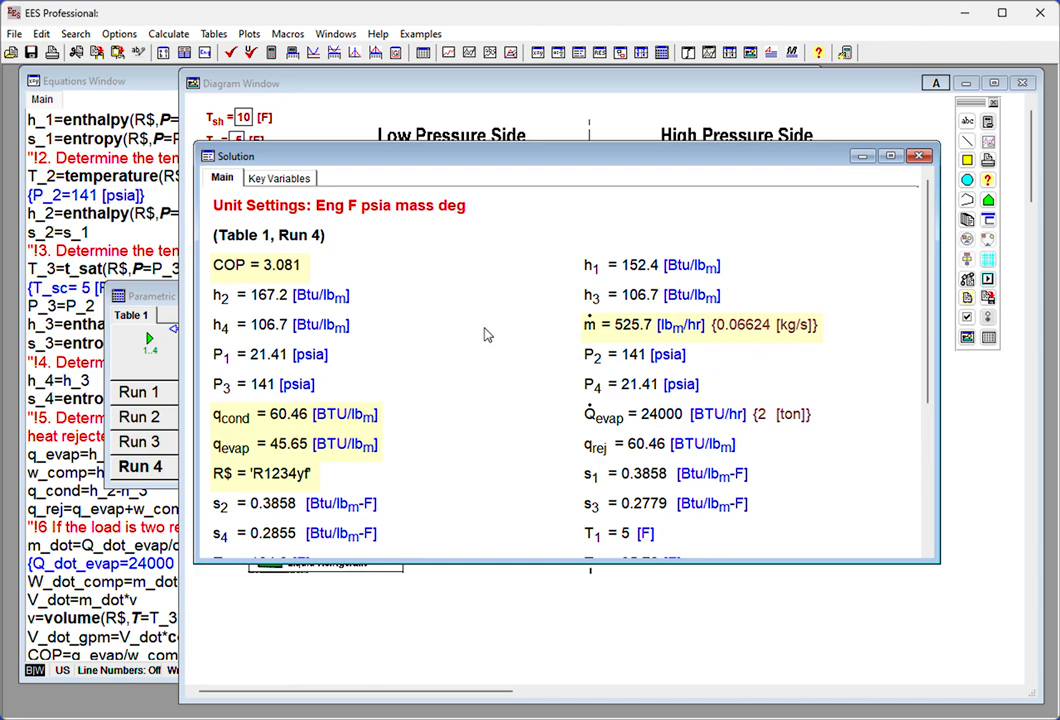
- Add a separator line to the key variables list and place it between R$ and q_evap
left_click(282, 180)
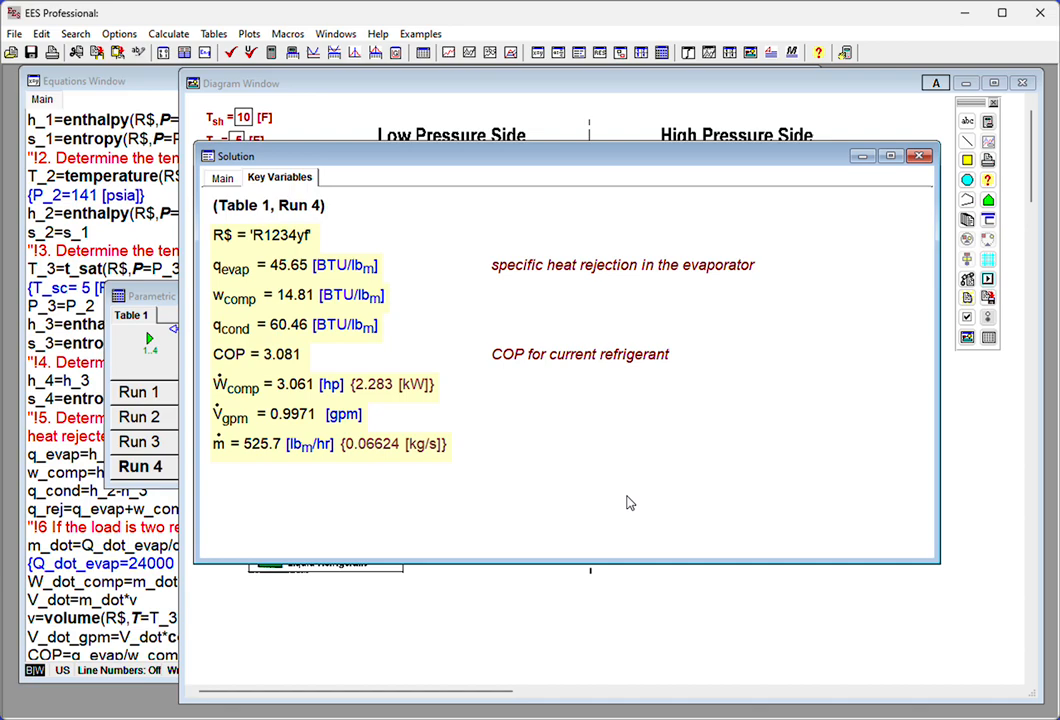
right_click(487, 249)
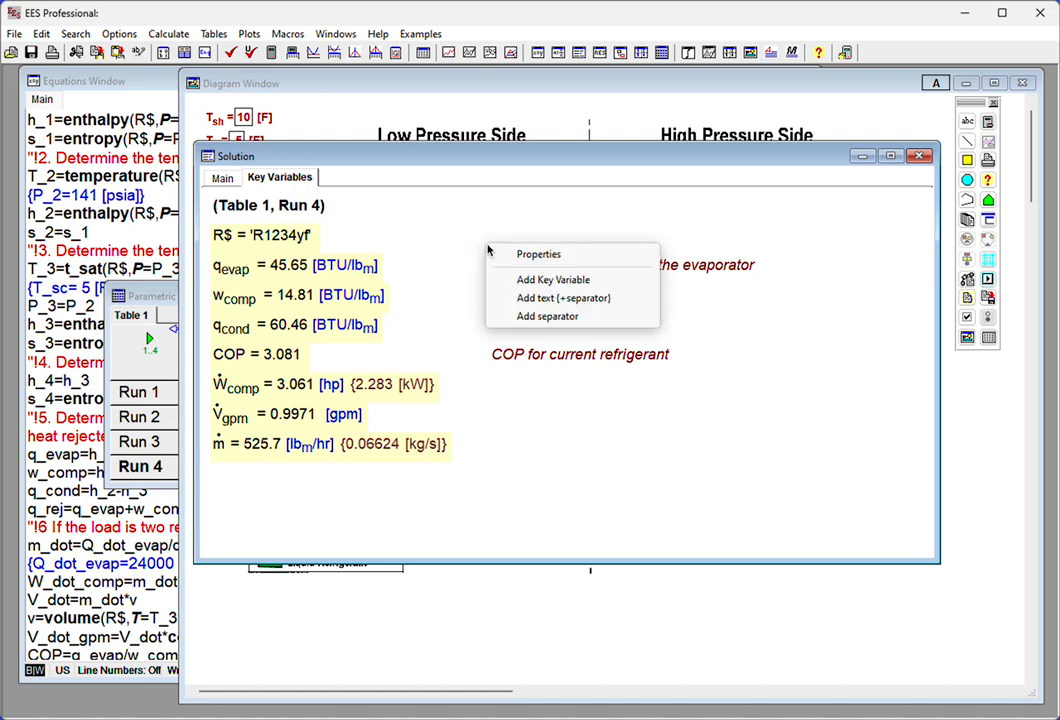
left_click(552, 316)
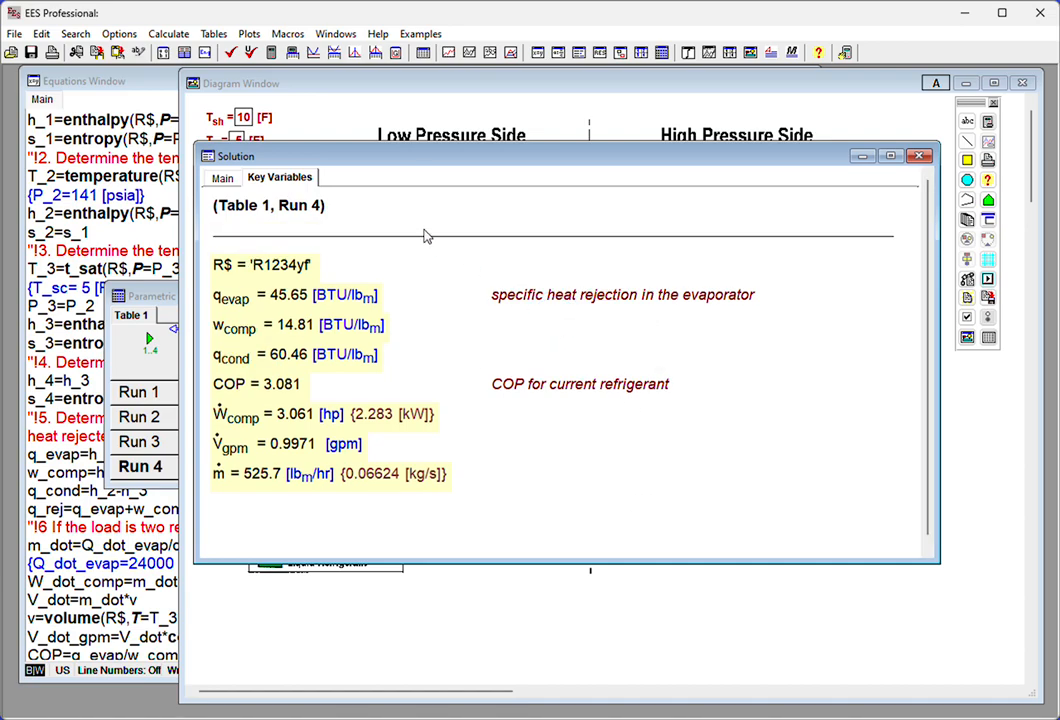
left_click_drag(425, 236, 428, 301)
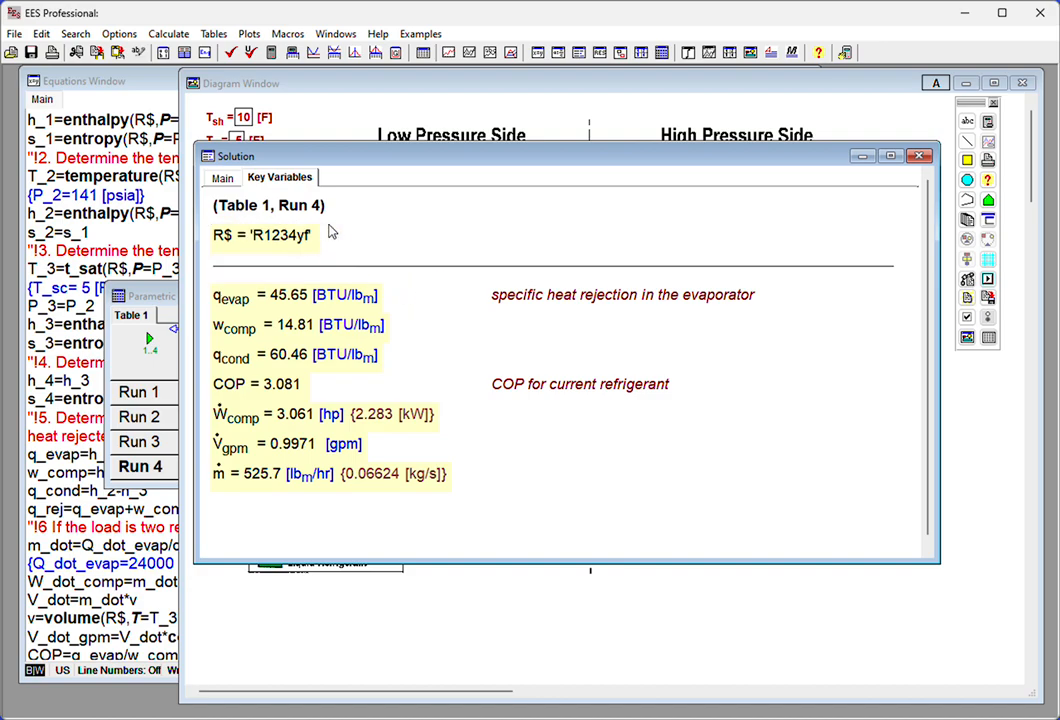